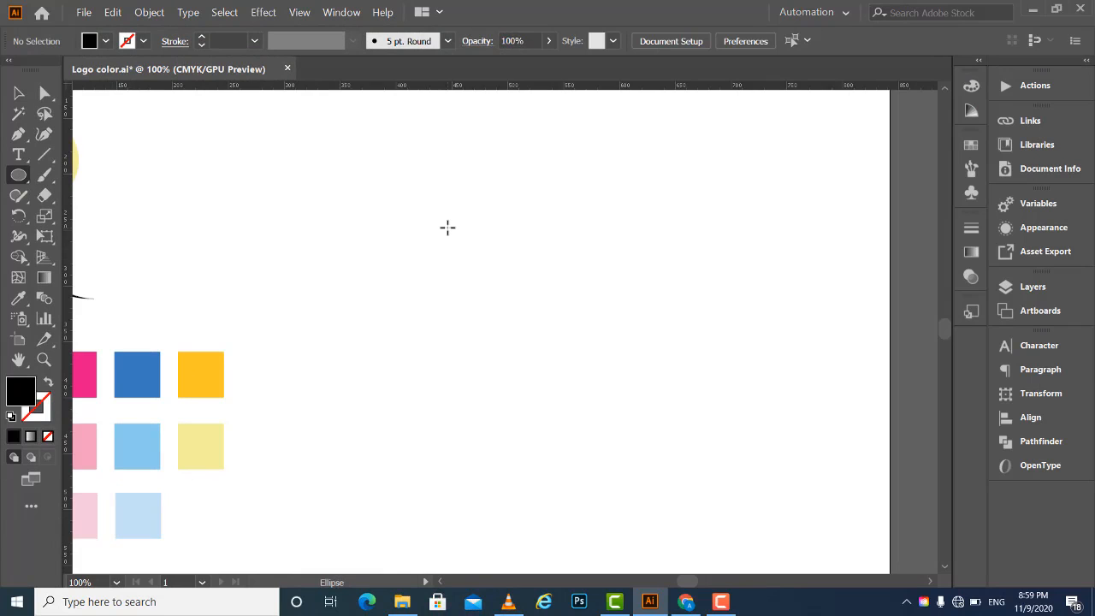
Create a black circle 200 px wide and 200 px high in the artboard's empty area.
text(200)
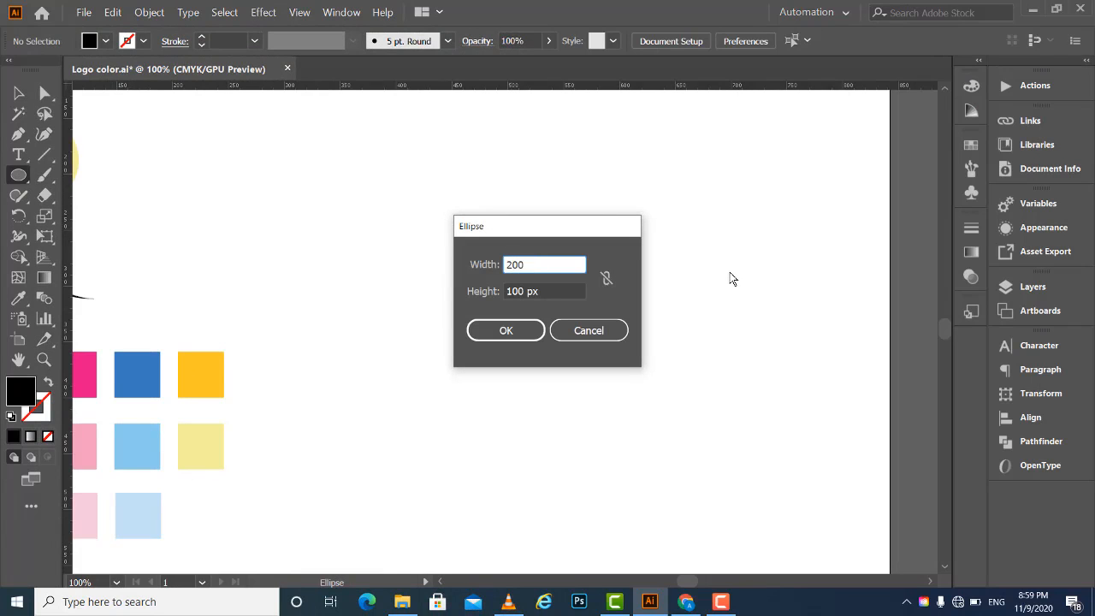
key(Tab)
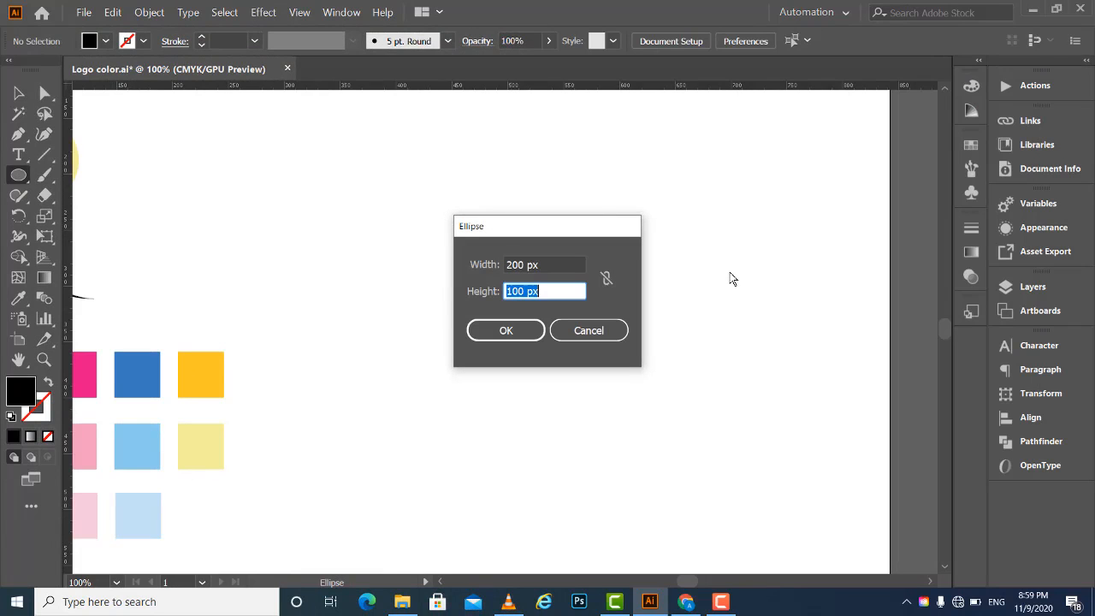
text(200)
click(502, 332)
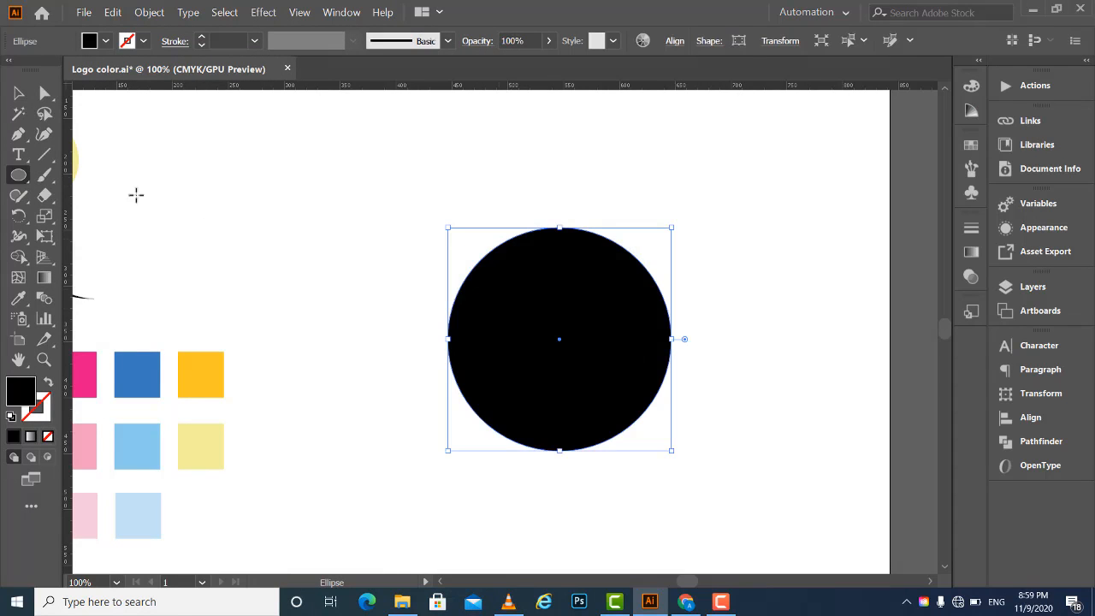
click(19, 94)
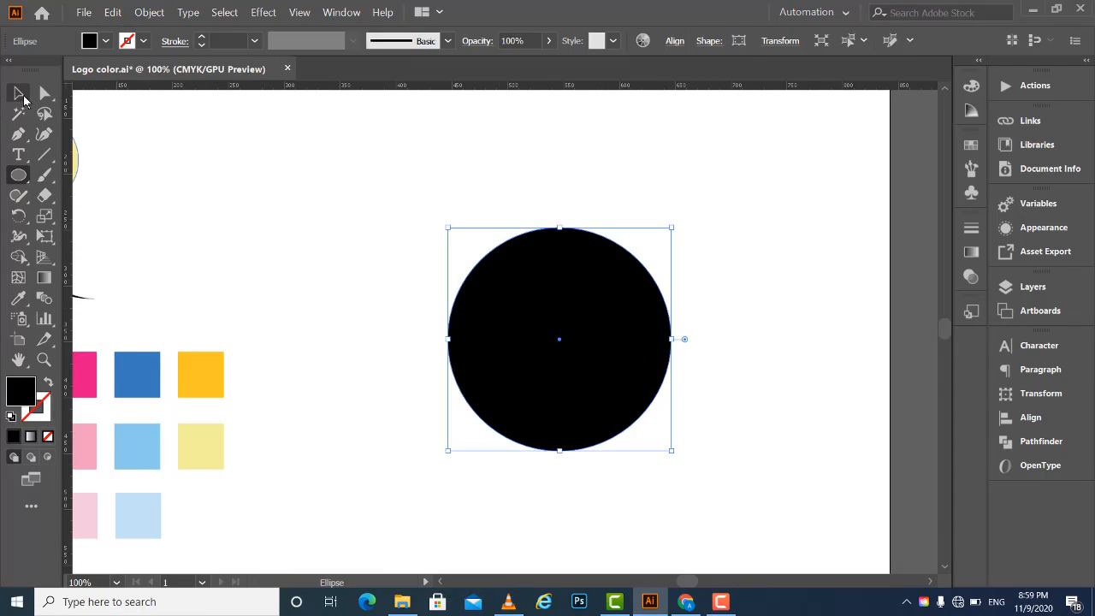
click(353, 185)
Create a second circle 100 px wide and 100 px high beside the large black circle.
click(18, 175)
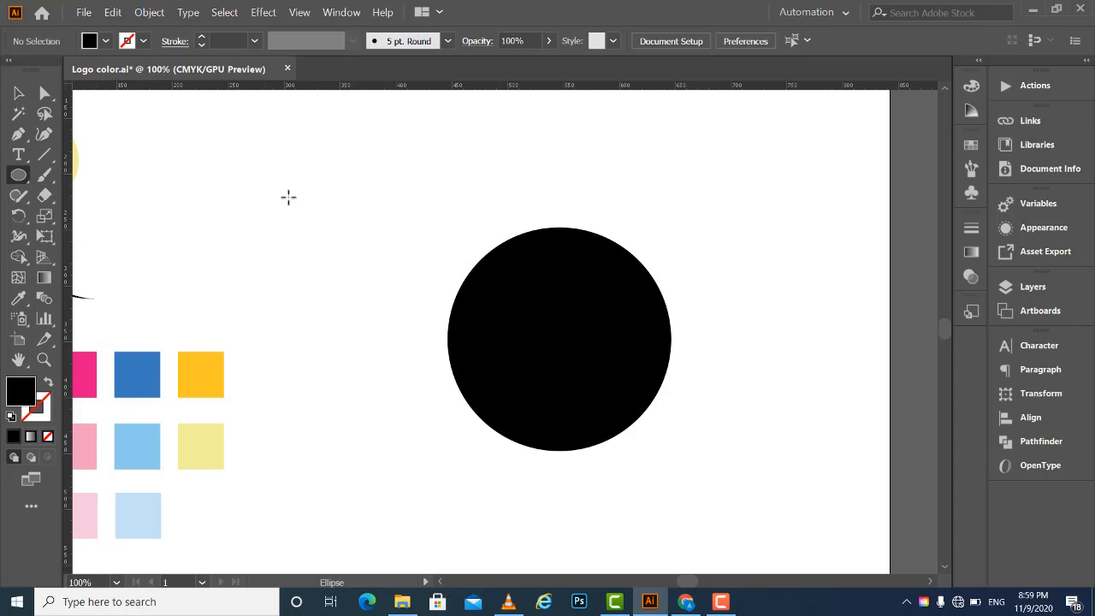
click(292, 187)
text(100)
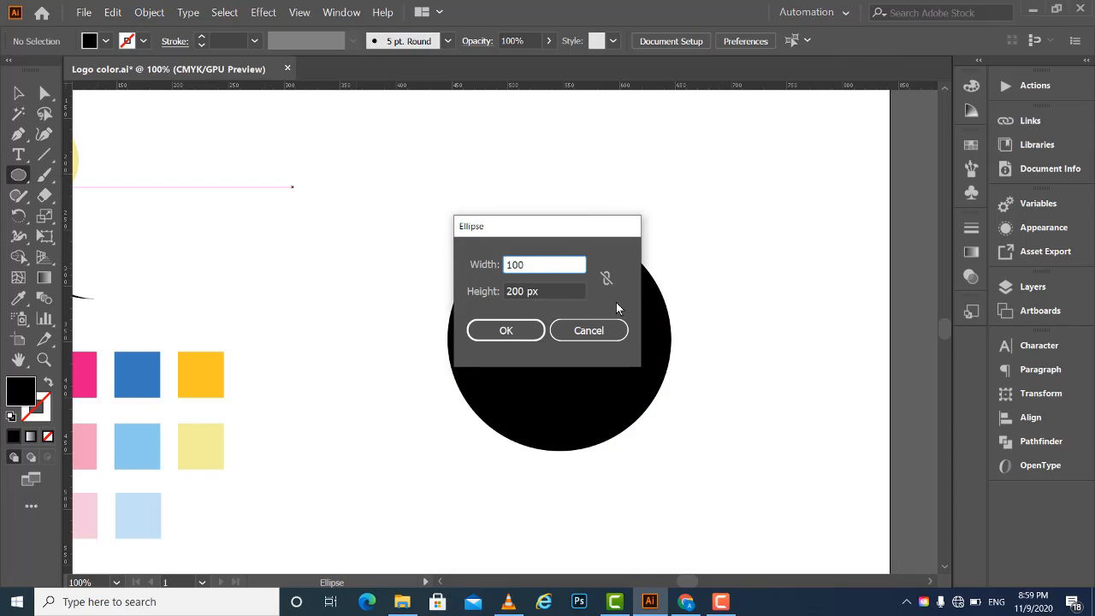
key(Tab)
text(10)
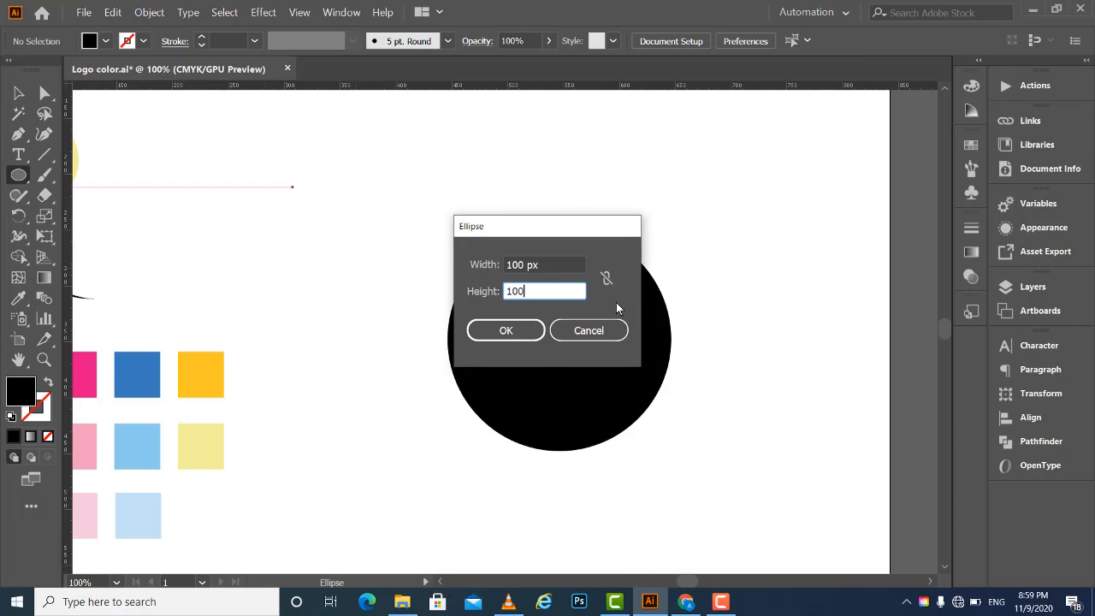
text(0)
click(511, 330)
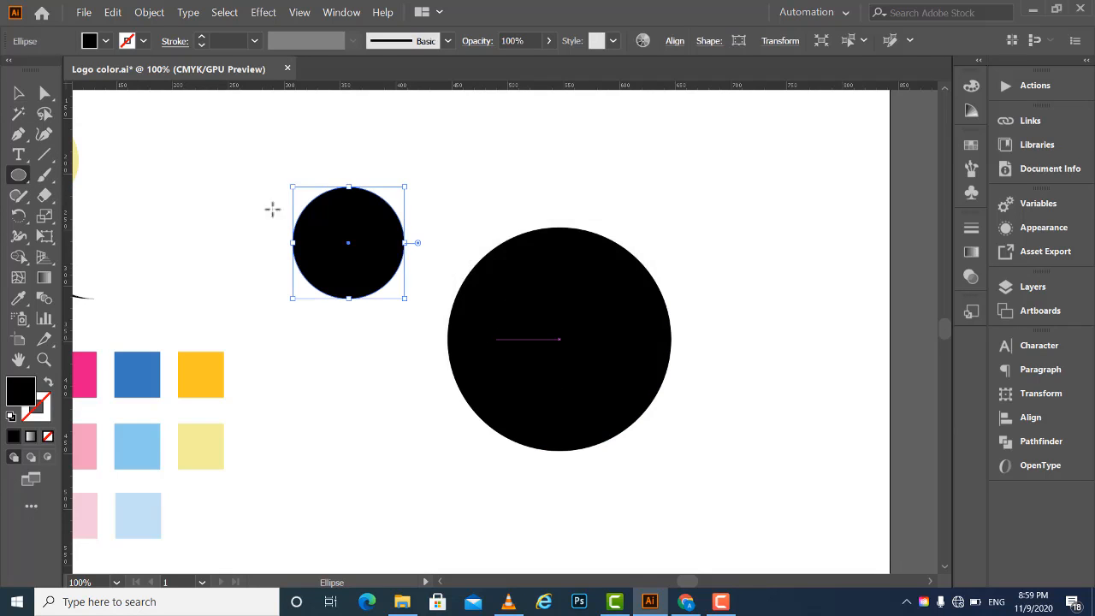
click(18, 94)
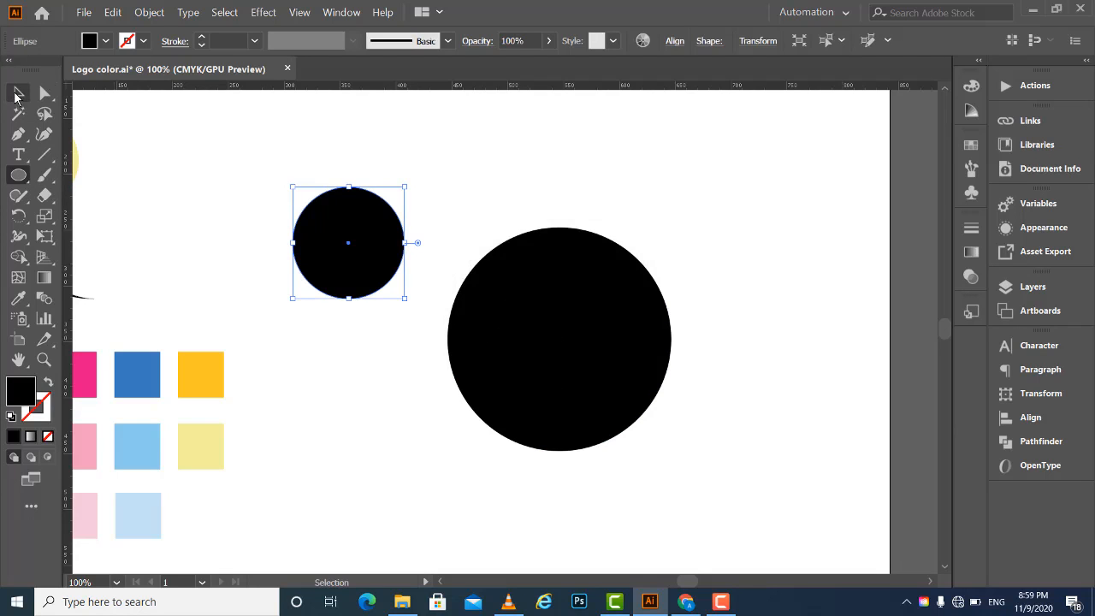
click(440, 182)
Fill the small circle with the dark grey swatch C=0 M=0 Y=0 K=90.
click(350, 235)
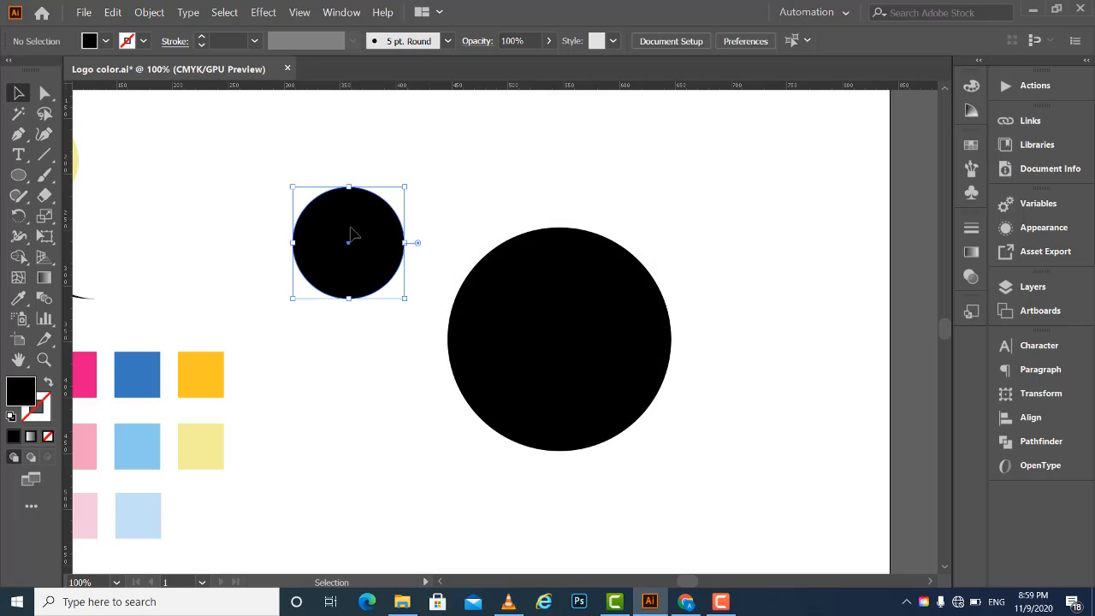
click(105, 41)
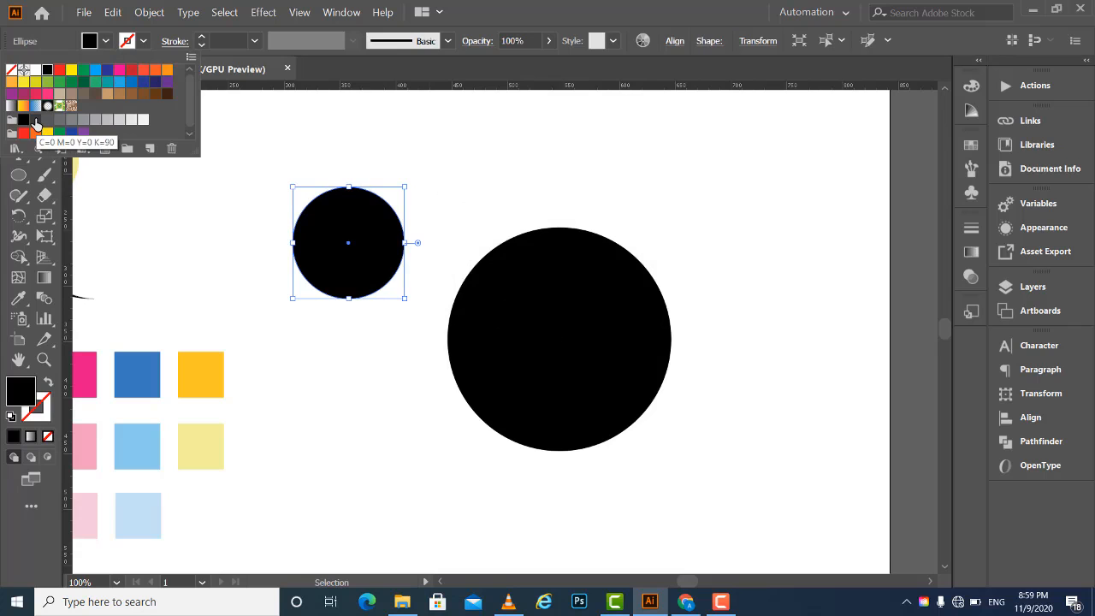
click(35, 120)
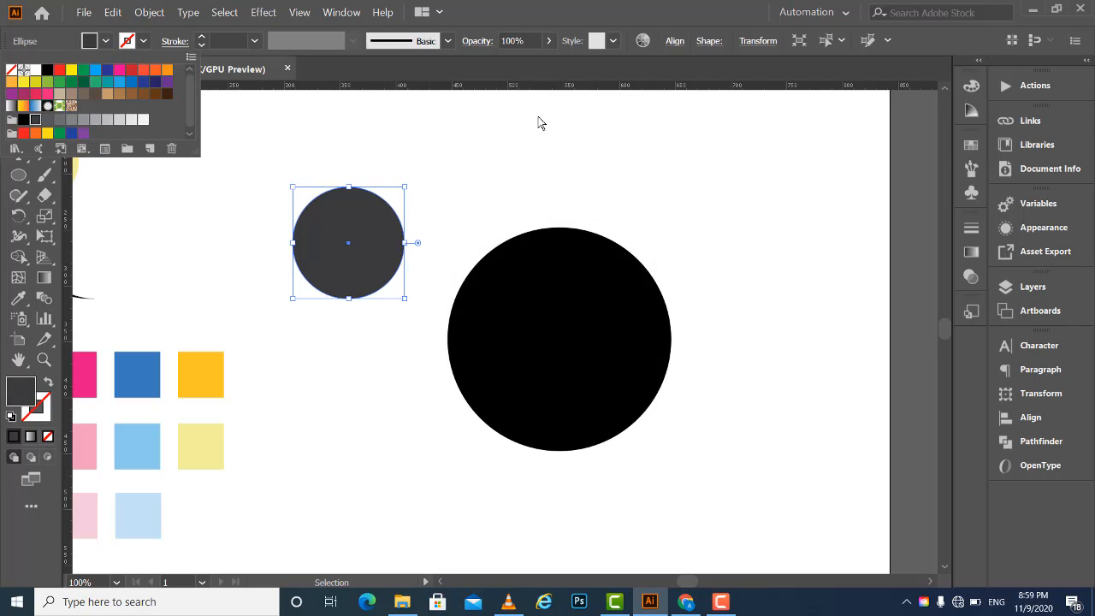
click(518, 144)
click(265, 151)
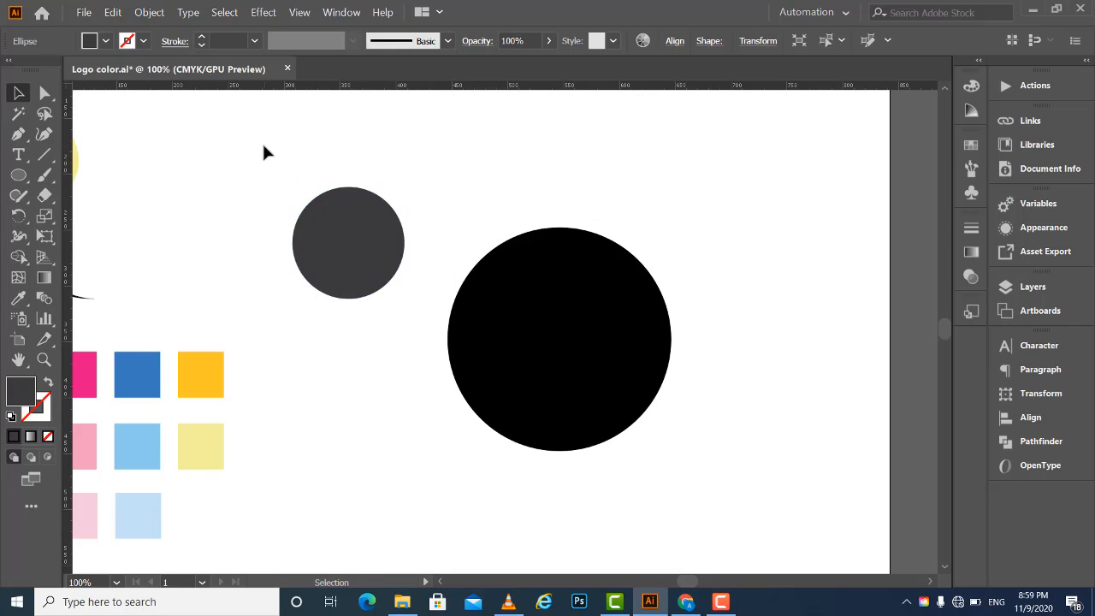
Move the grey circle onto the black circle and align the two at their bottom edges and horizontal centres.
drag(337, 226, 558, 372)
click(453, 204)
drag(453, 190, 728, 519)
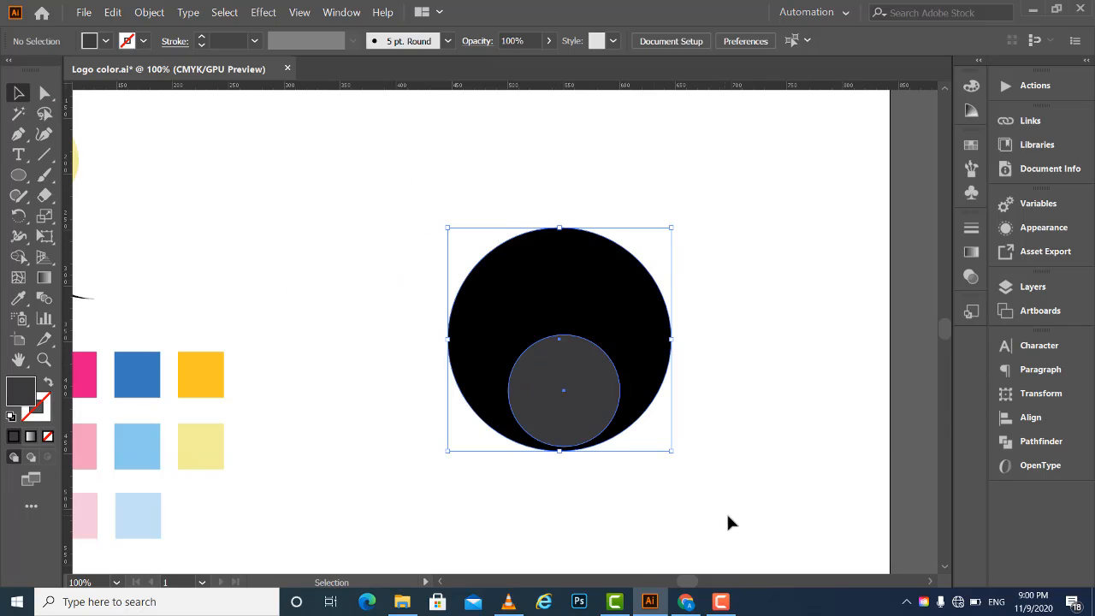
click(1027, 423)
click(973, 386)
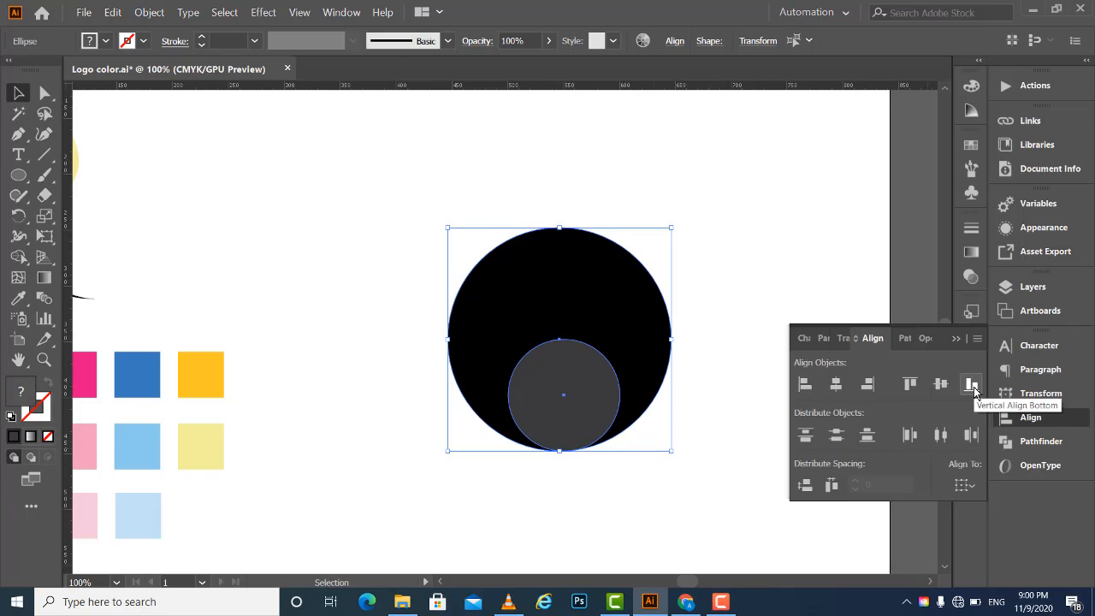
click(837, 385)
click(423, 187)
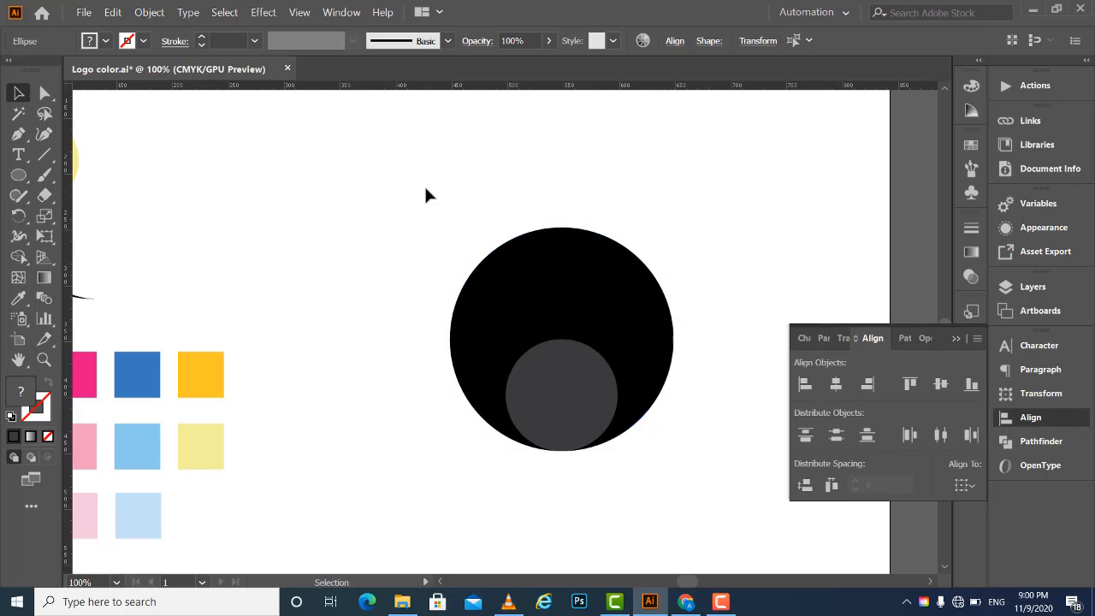
click(955, 338)
drag(488, 281, 669, 485)
click(767, 453)
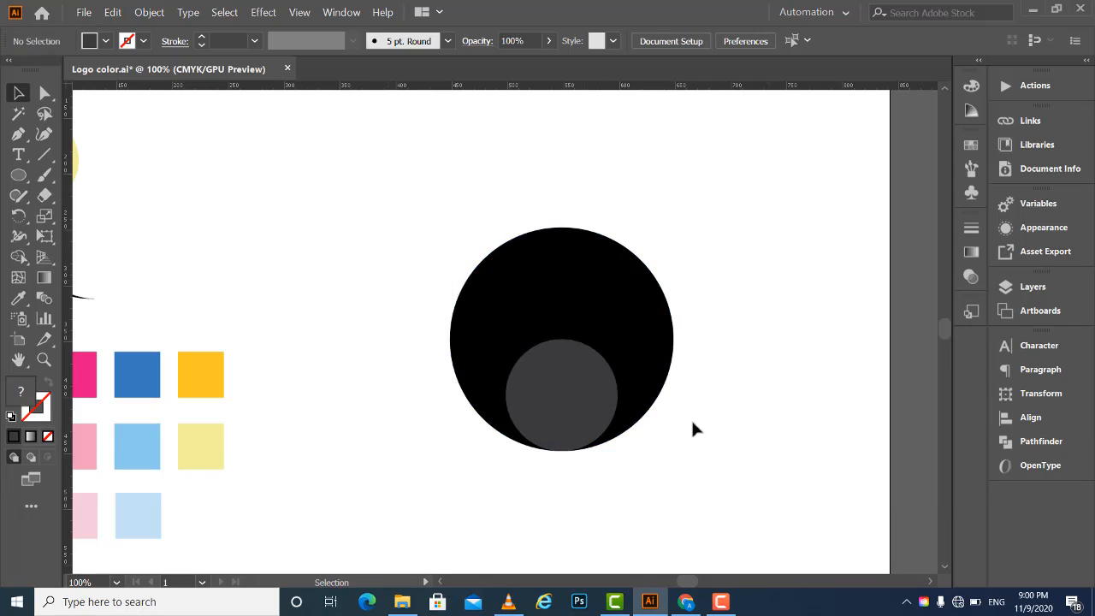
Draw a straight horizontal line through the large circle's centre, extending past its edge on both sides.
click(46, 155)
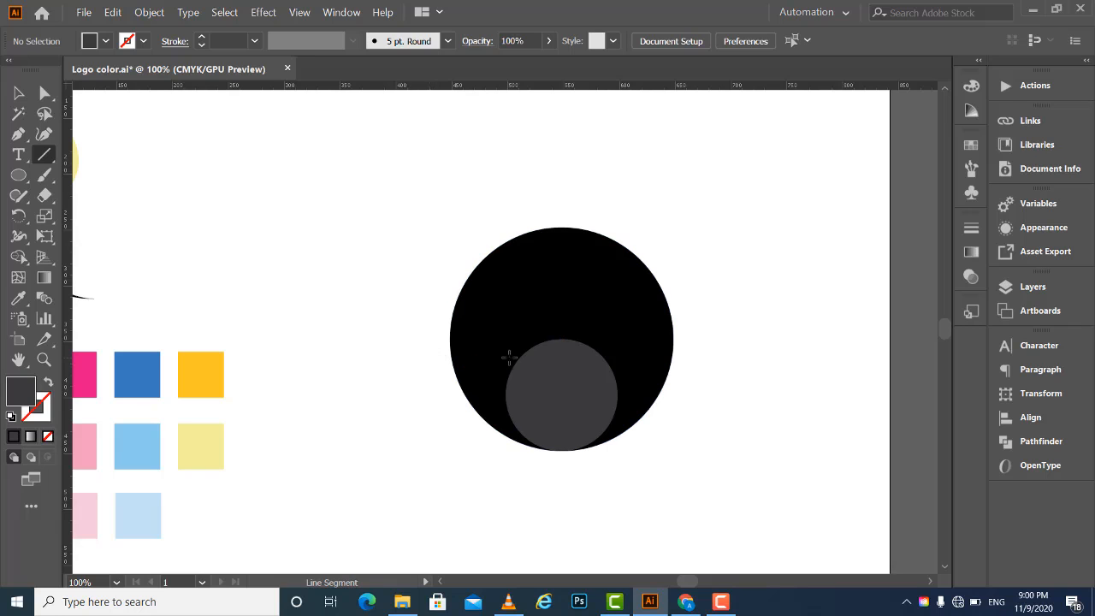
drag(561, 395, 505, 335)
drag(434, 340, 717, 352)
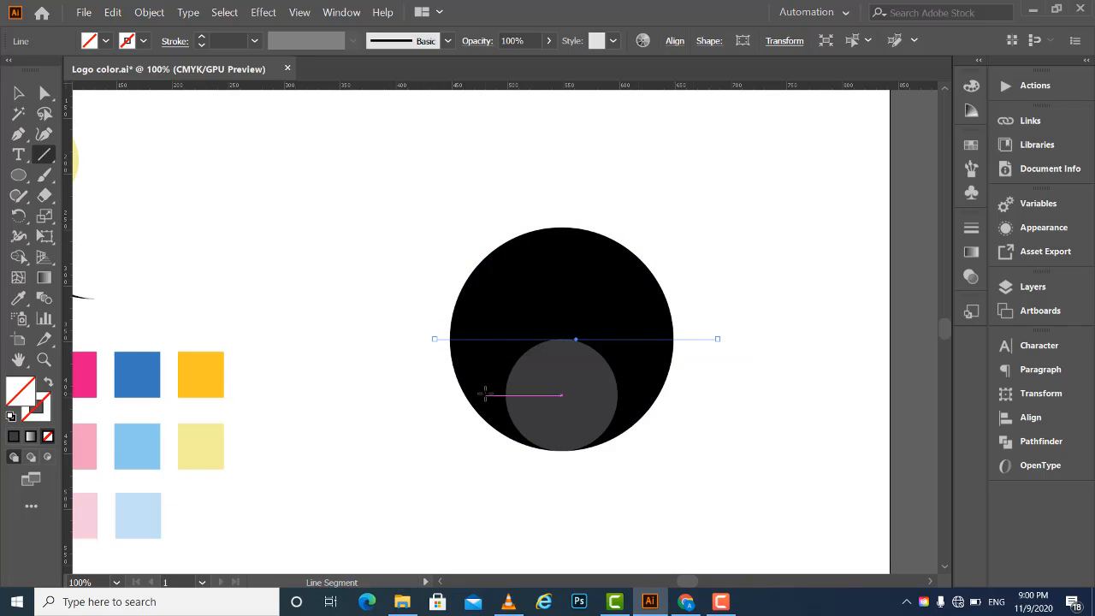
click(20, 96)
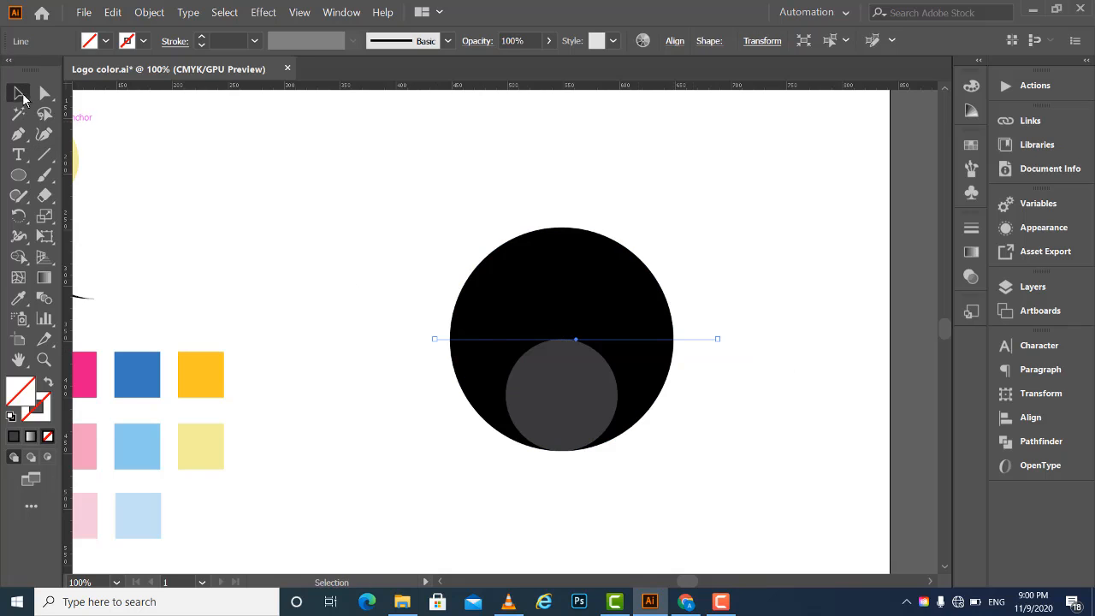
Give the horizontal line a yellow stroke.
click(142, 41)
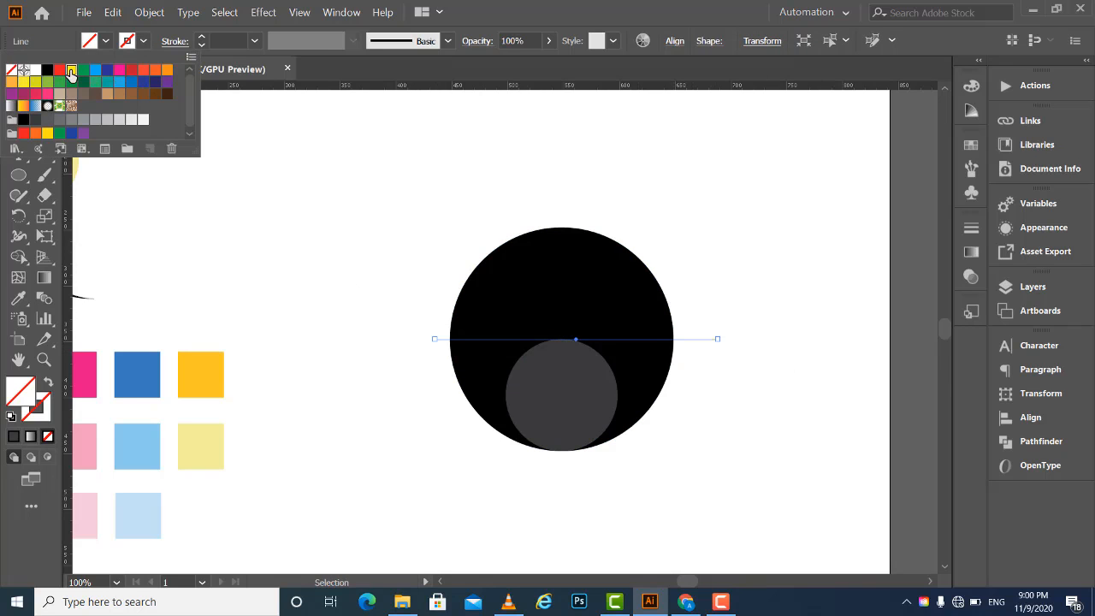
click(71, 70)
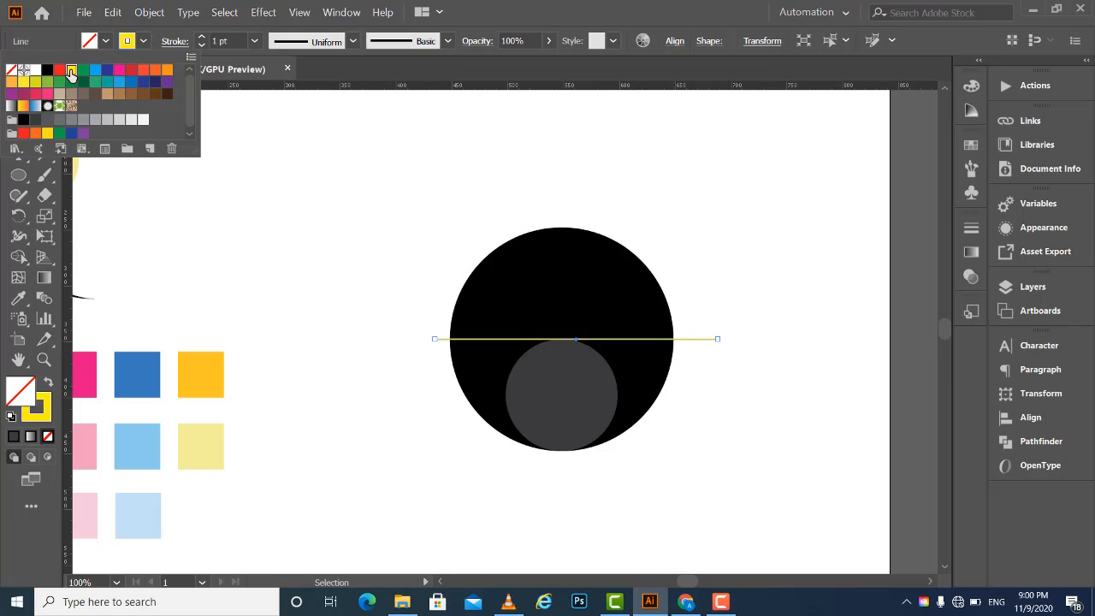
click(342, 249)
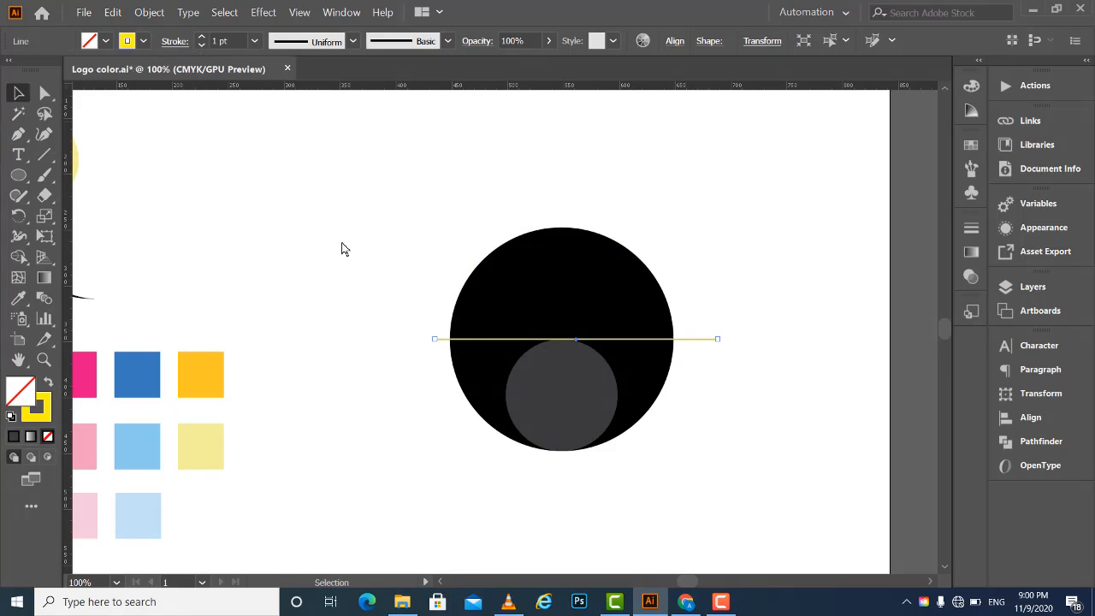
Draw a straight vertical line through both circles' centres, extending above and below the large circle.
click(44, 154)
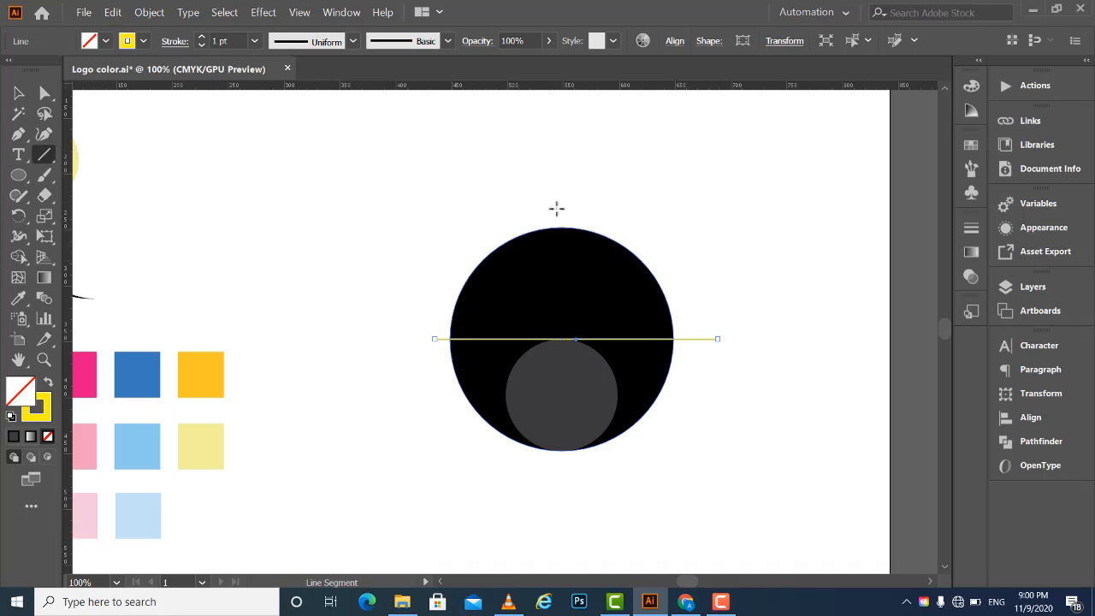
drag(561, 395, 561, 204)
drag(561, 204, 567, 507)
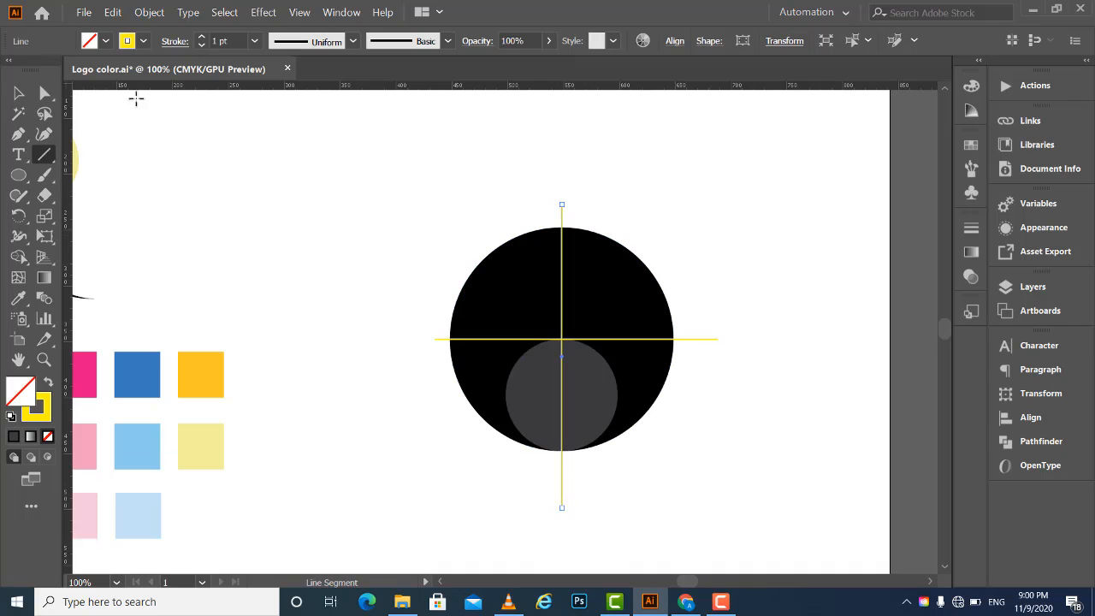
click(18, 92)
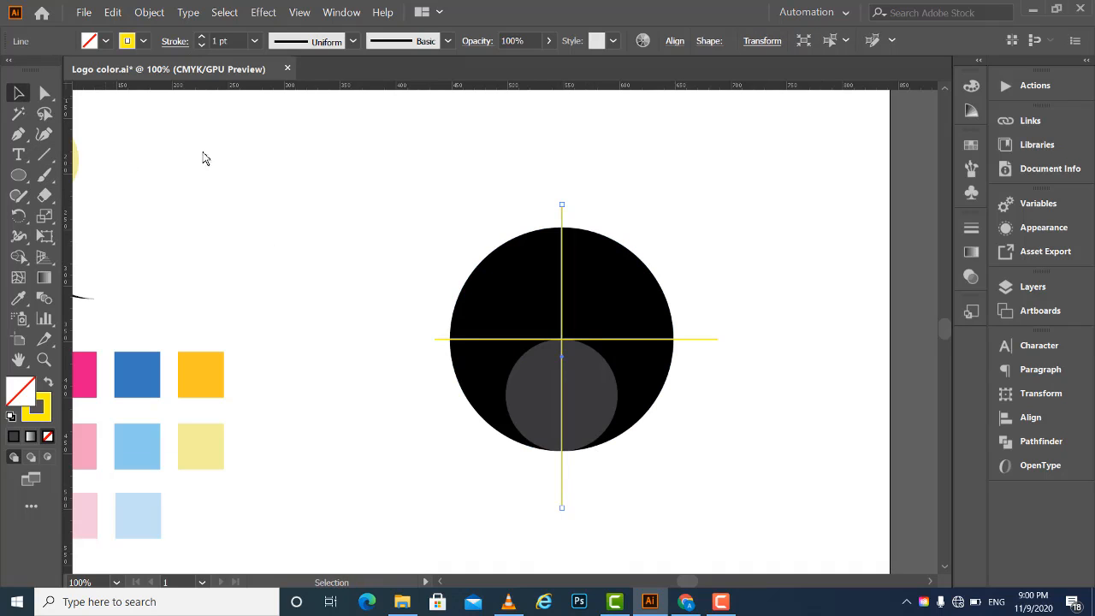
click(359, 220)
Cut the small grey circle out of the large black circle with Pathfinder's Minus Front.
click(599, 399)
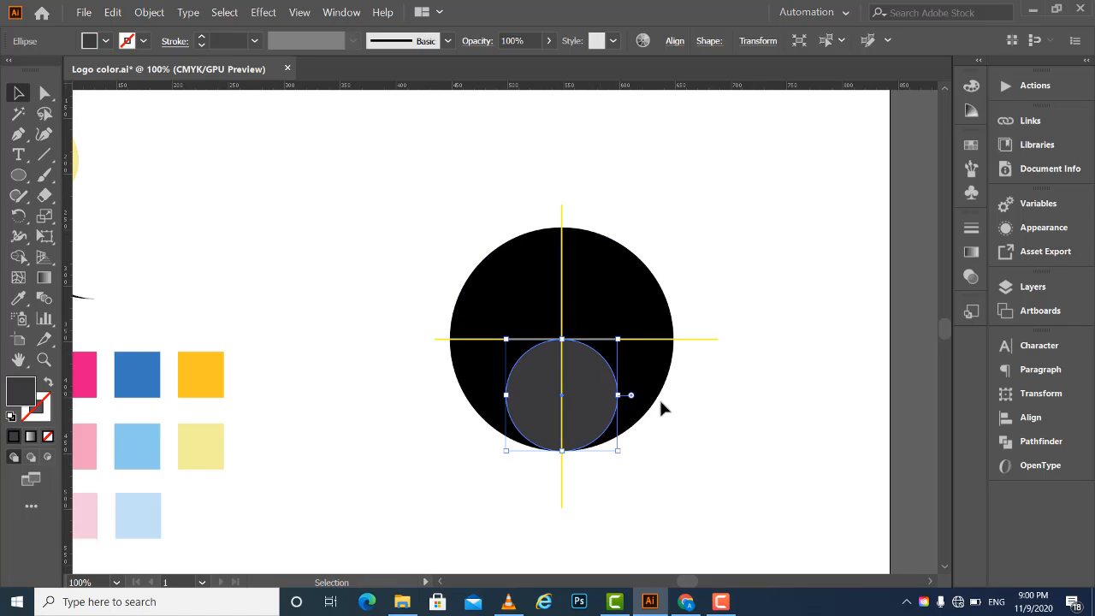
key(a)
key(v)
click(722, 382)
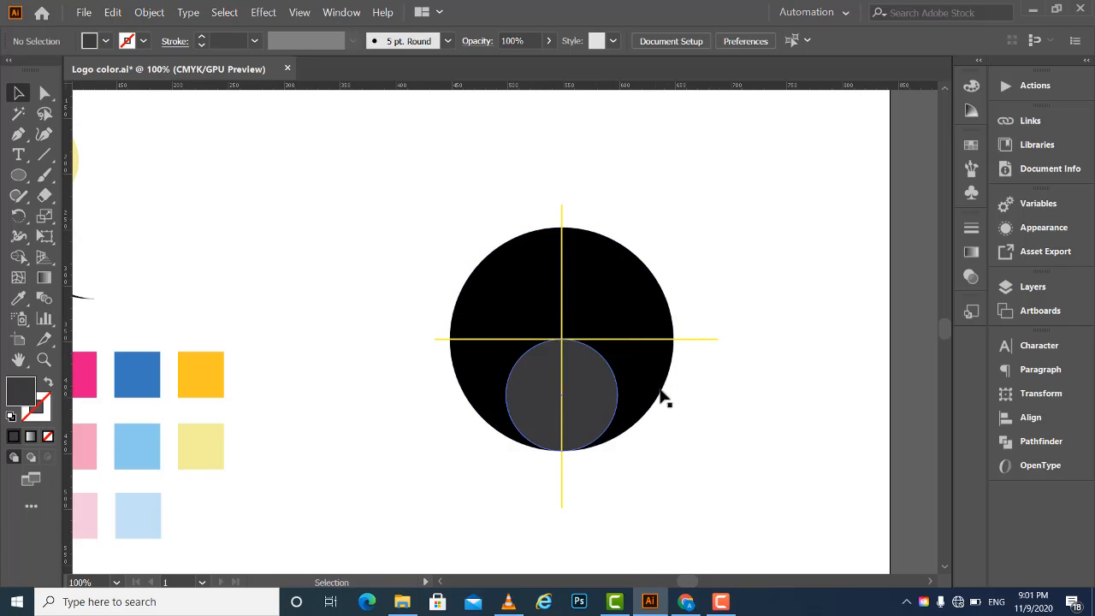
drag(684, 415, 594, 402)
click(1032, 418)
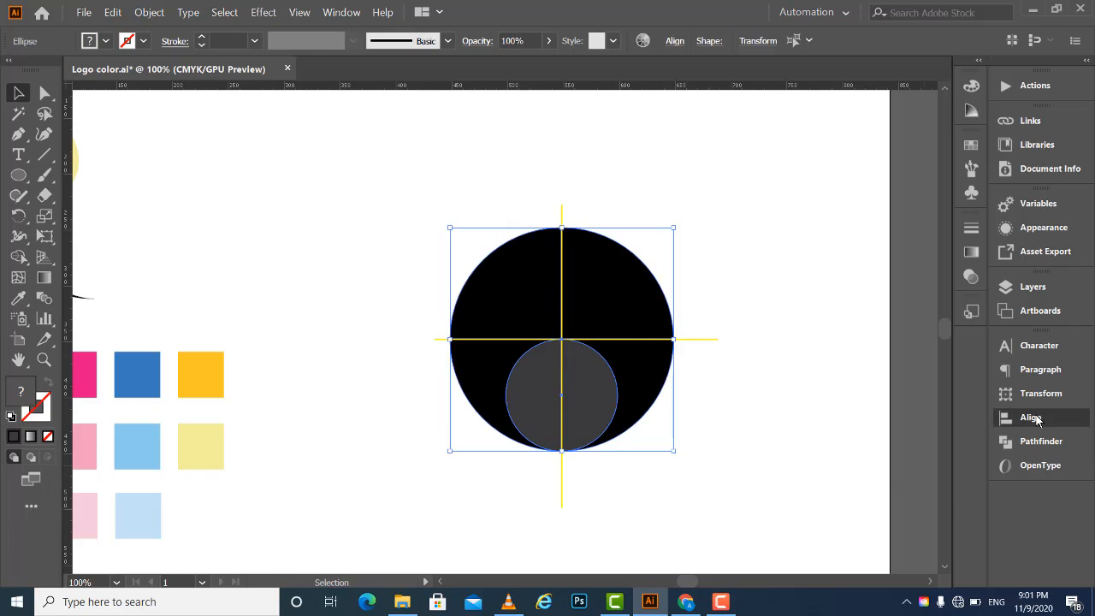
click(1039, 442)
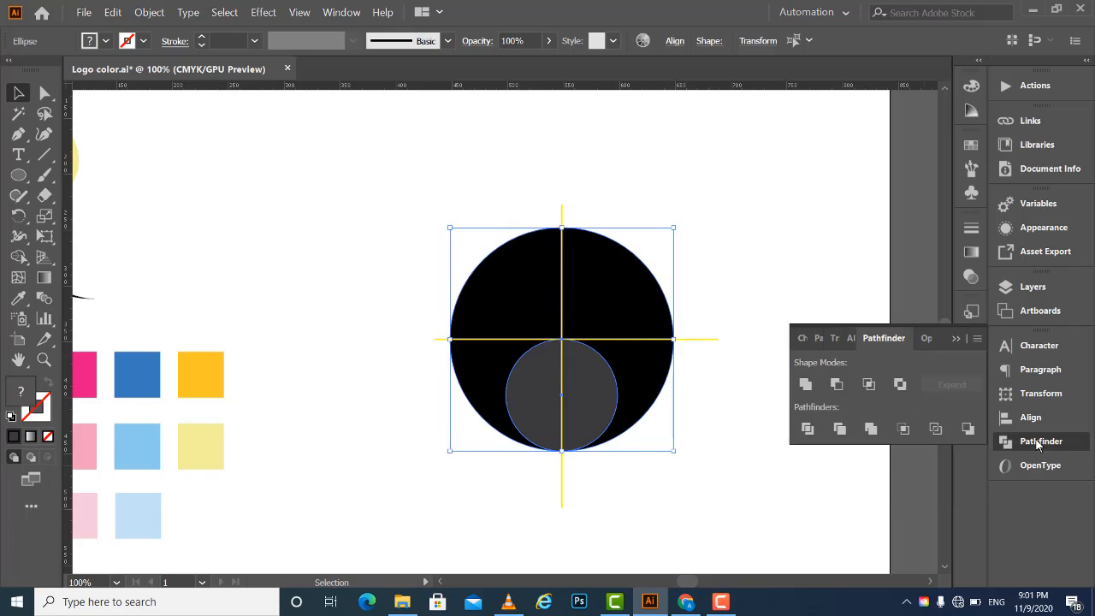
click(837, 385)
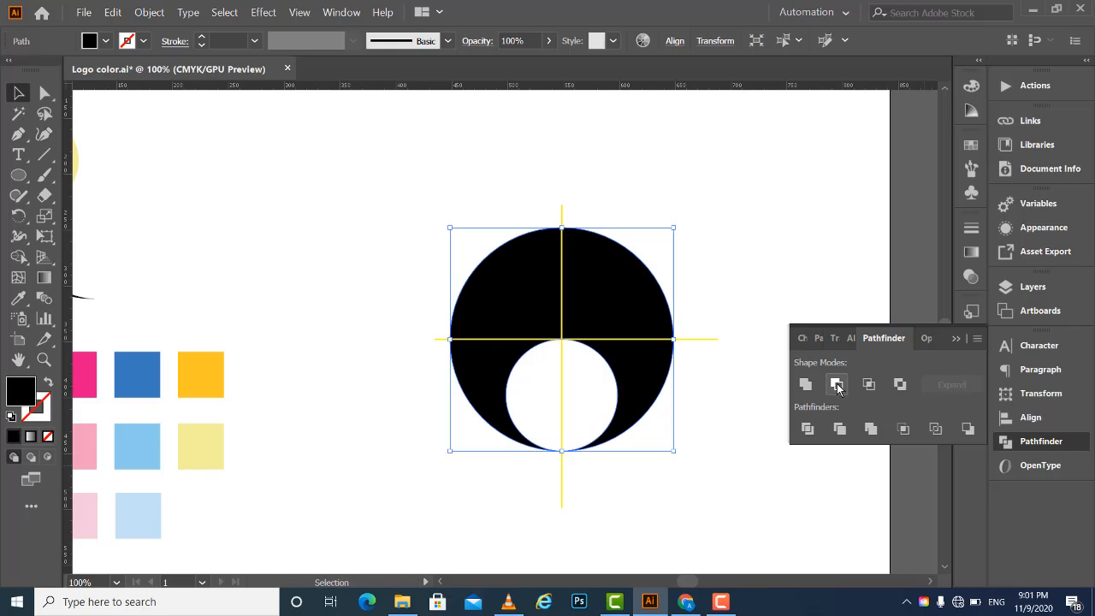
click(959, 338)
click(718, 224)
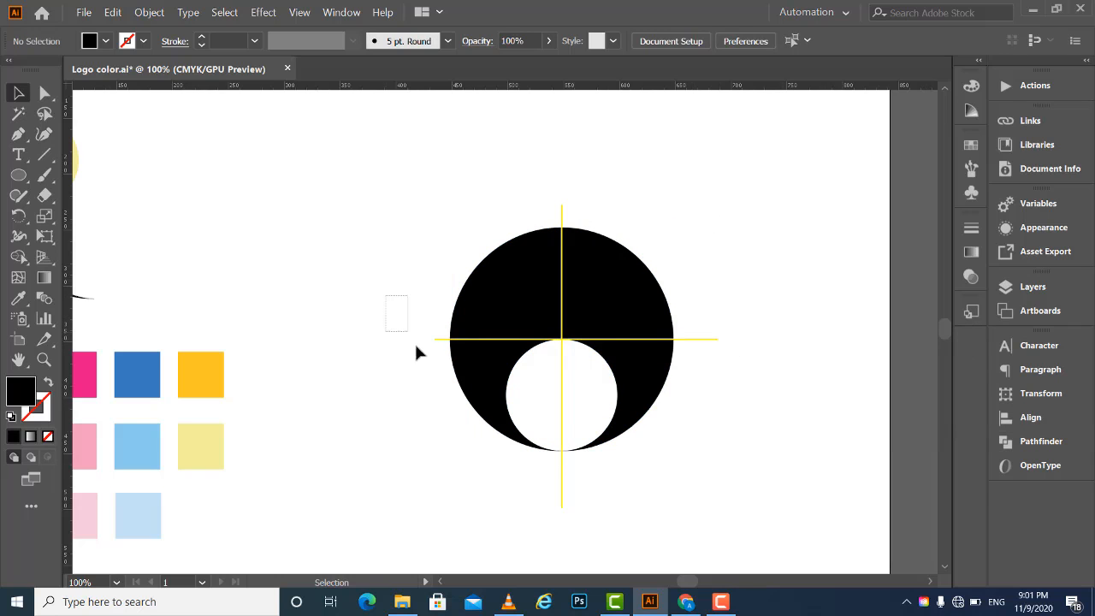
Divide the black shape along the horizontal yellow line with Divide Objects Below.
drag(445, 374, 445, 374)
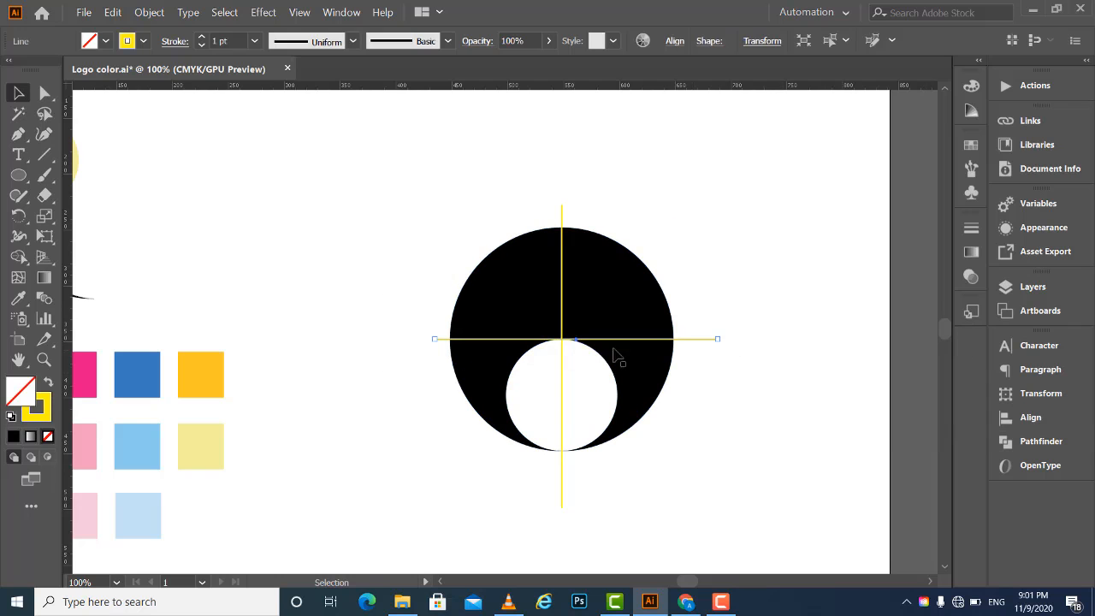
click(148, 13)
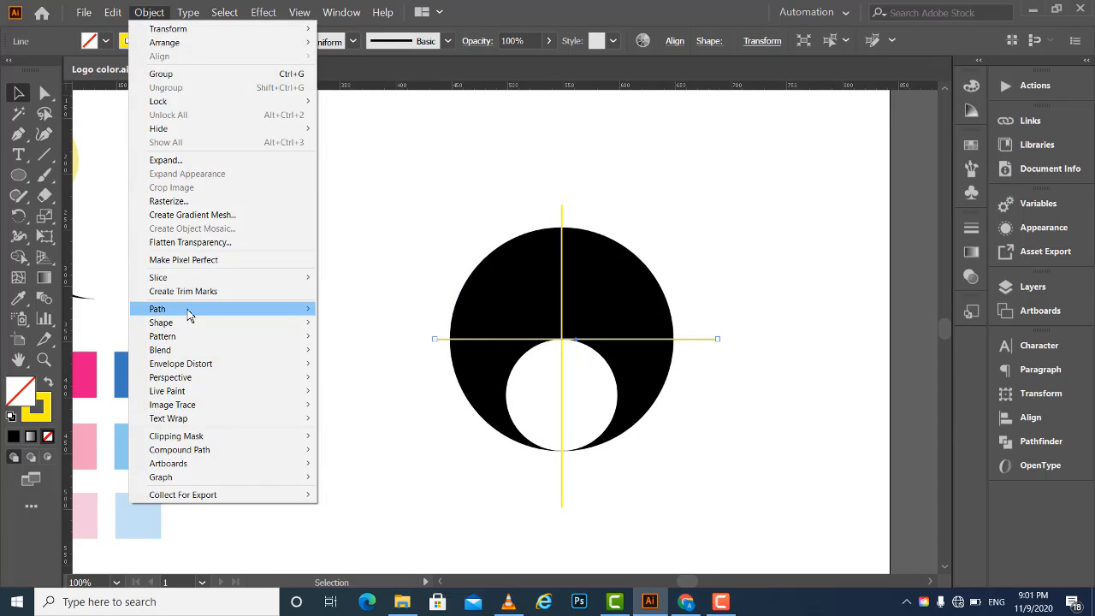
mouse_move(183, 309)
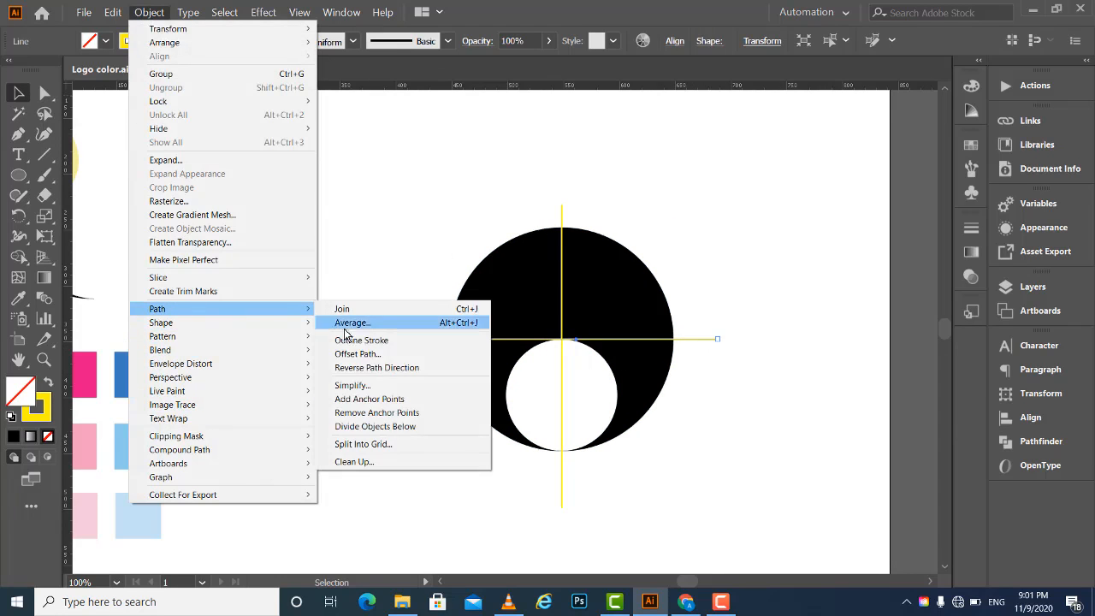
click(370, 427)
click(530, 146)
Split the black shape along the vertical yellow line with Divide Objects Below.
drag(532, 164, 587, 221)
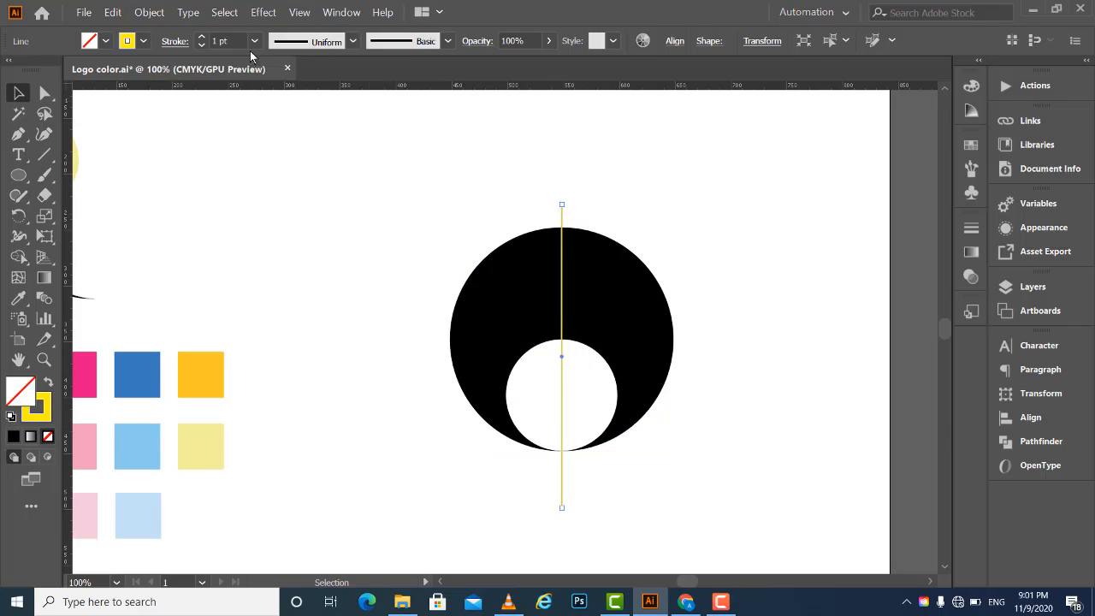
click(149, 13)
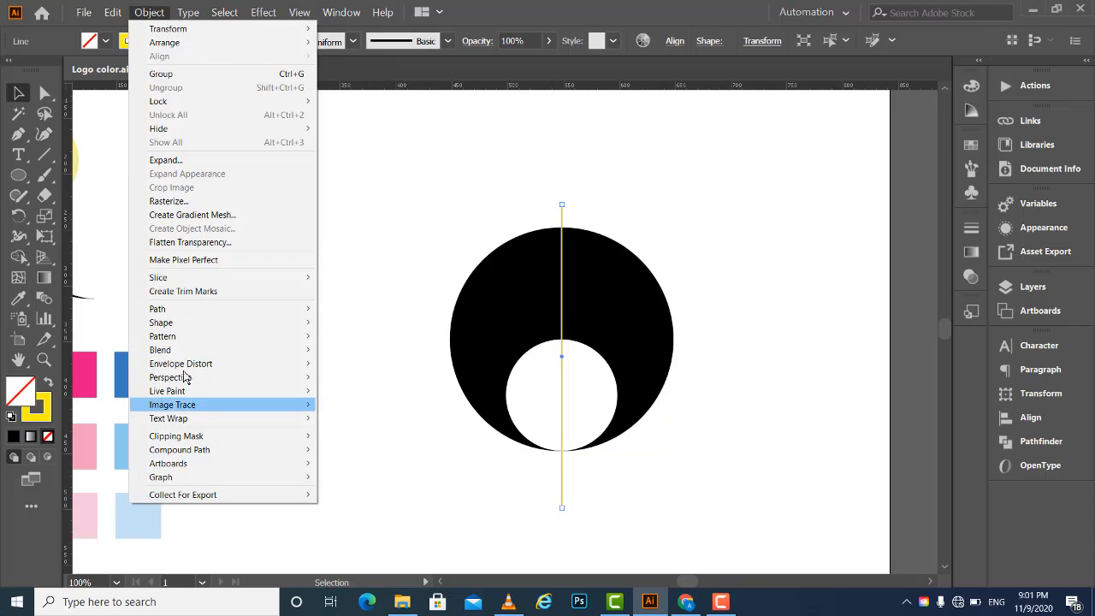
mouse_move(181, 309)
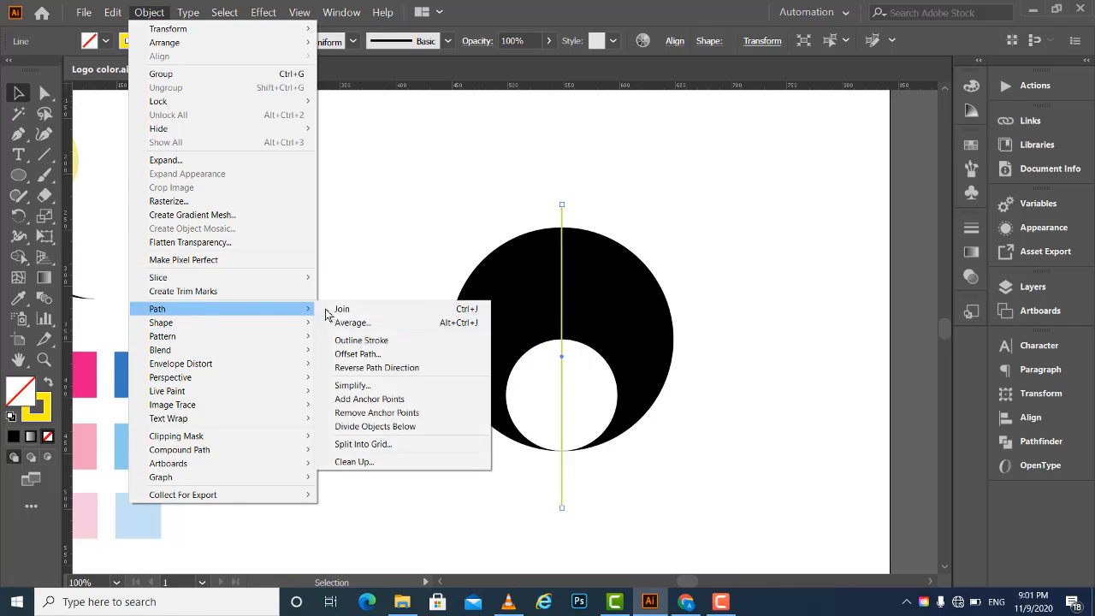
click(380, 426)
click(681, 208)
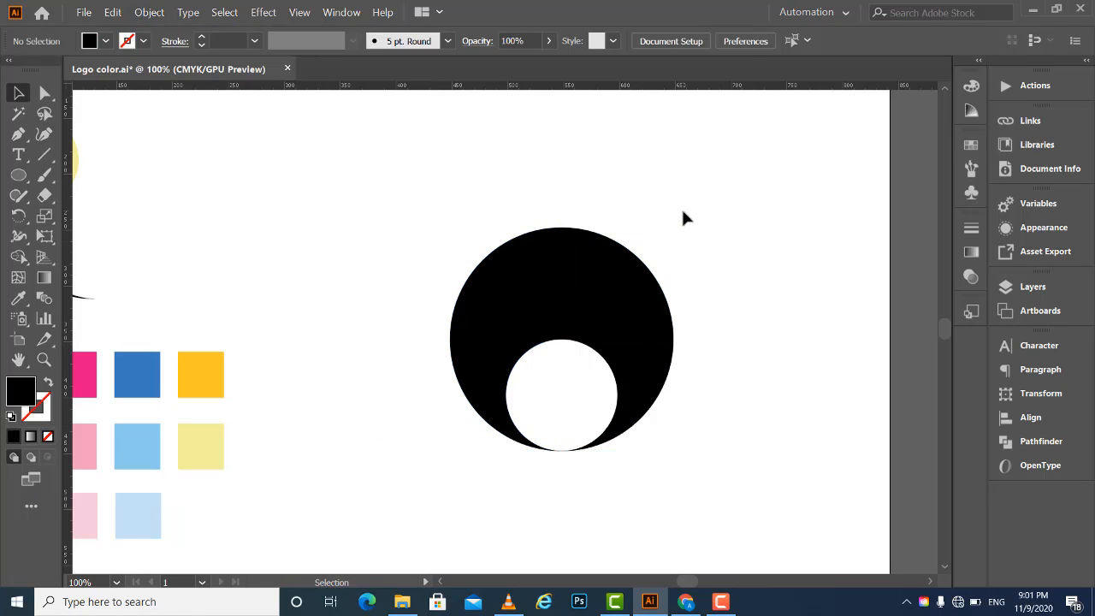
Delete the right-hand pieces and the upper-left quarter, keeping only the lower-left piece of the divided shape.
click(640, 398)
drag(640, 235, 686, 381)
key(Delete)
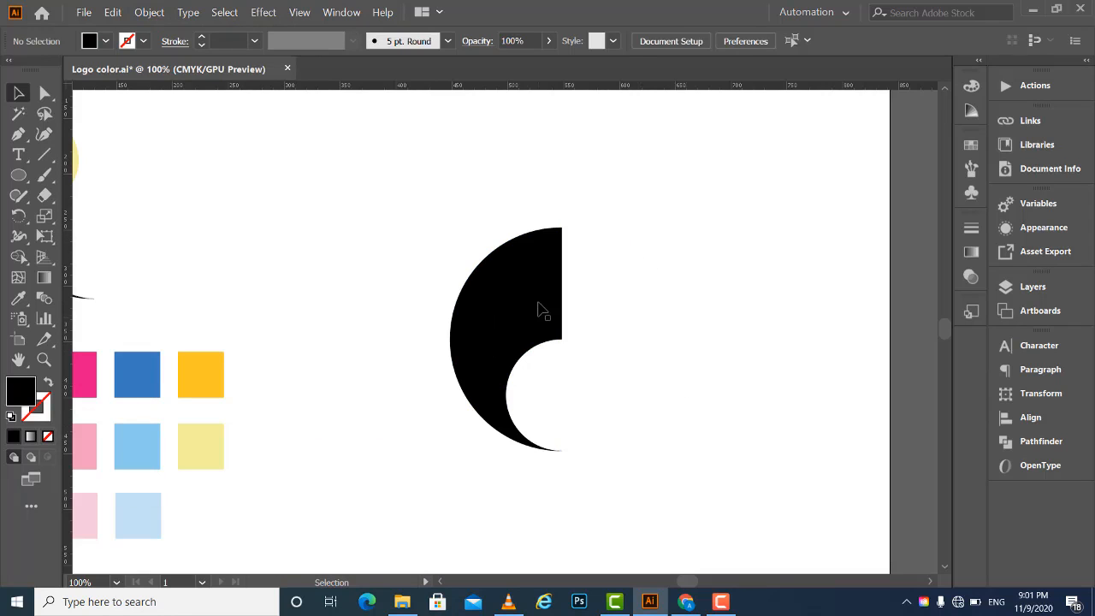
click(541, 295)
key(Delete)
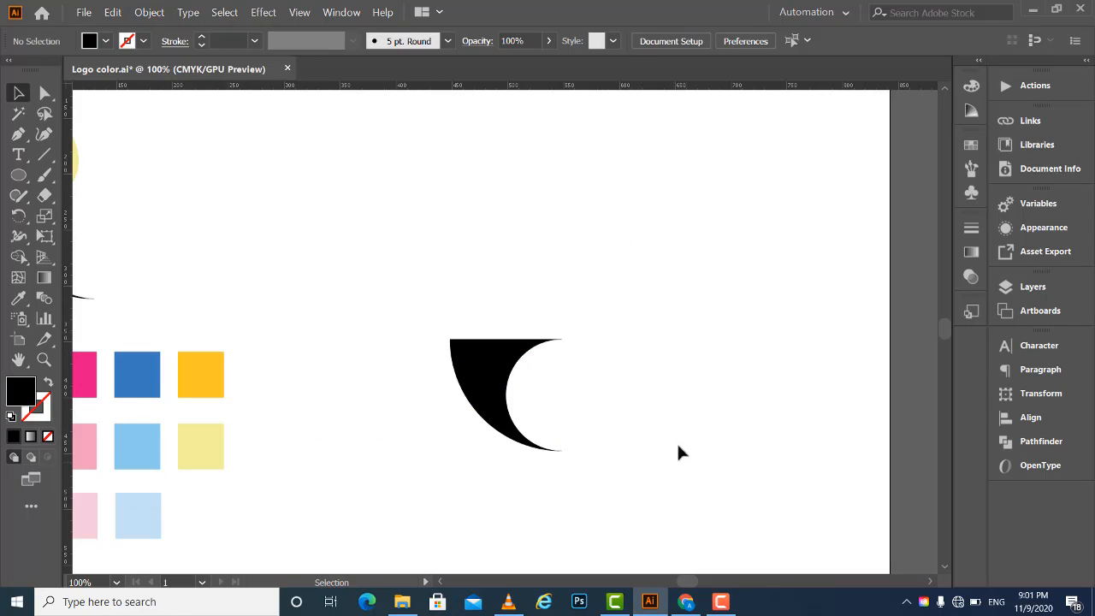
drag(676, 393, 443, 457)
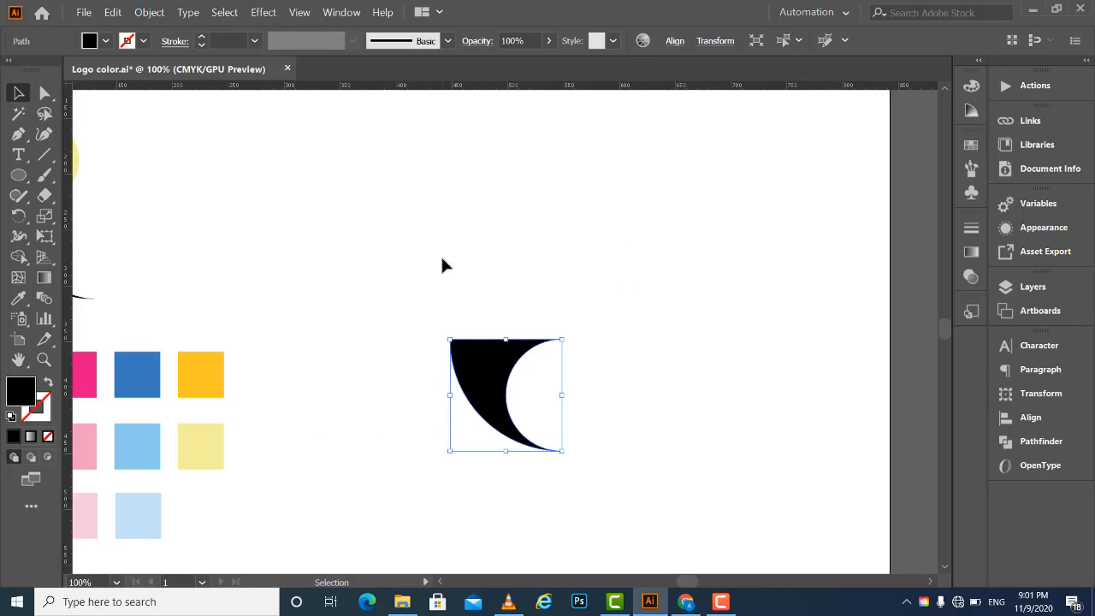
click(442, 237)
drag(379, 215, 671, 419)
click(672, 420)
Bring the small dark grey circle back into its original place against the remaining piece's curved cutout.
key(a)
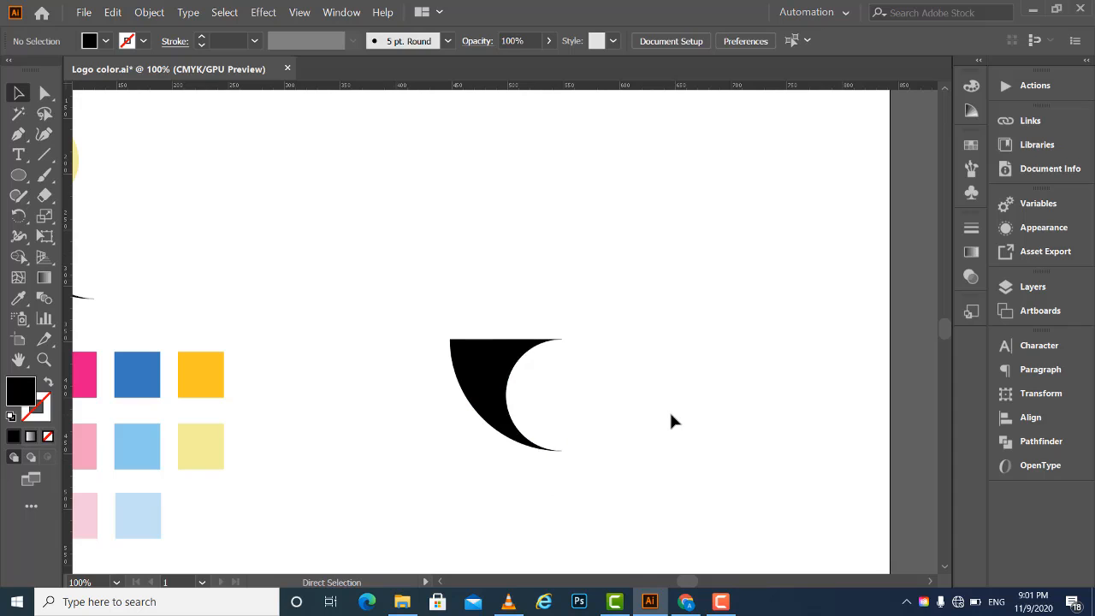
key(ctrl+z)
key(v)
click(633, 315)
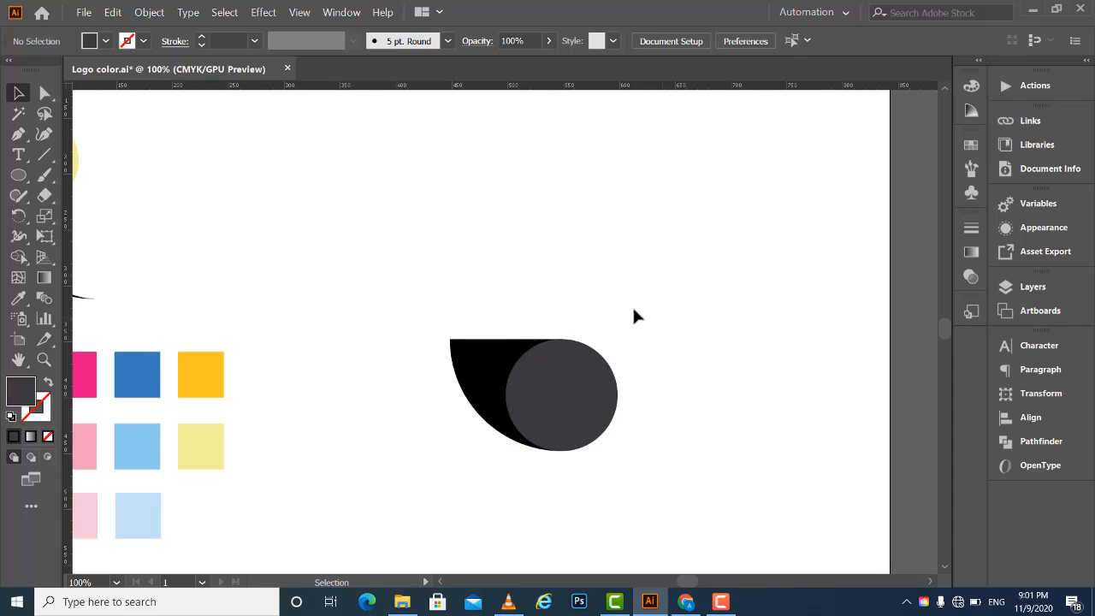
Remove the black piece's upper-right anchor point, at the top of the grey circle, with the Delete Anchor Point tool.
click(482, 366)
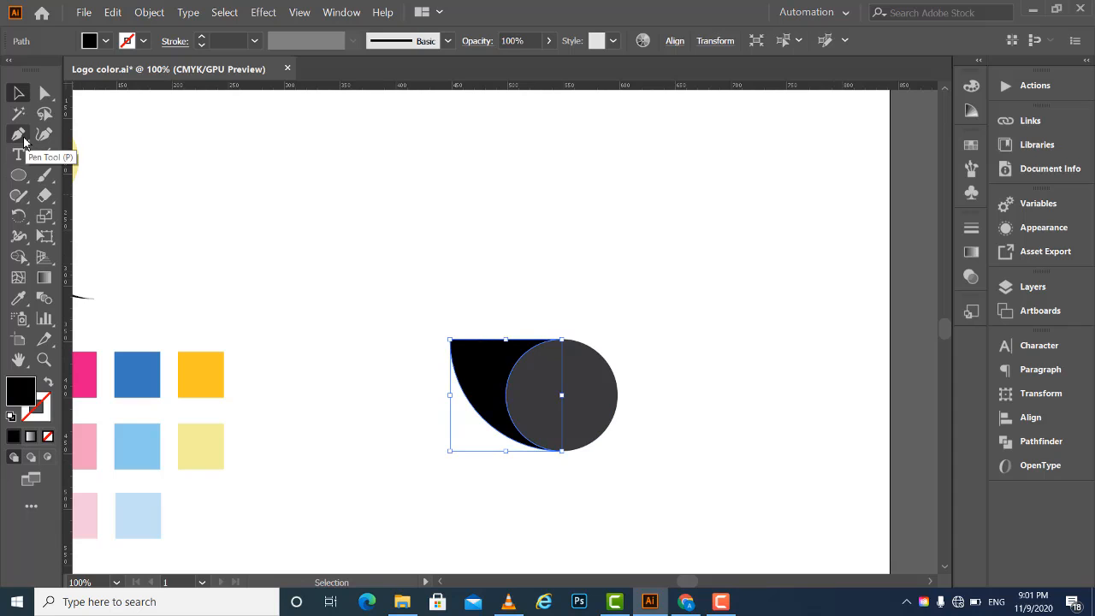
click(23, 139)
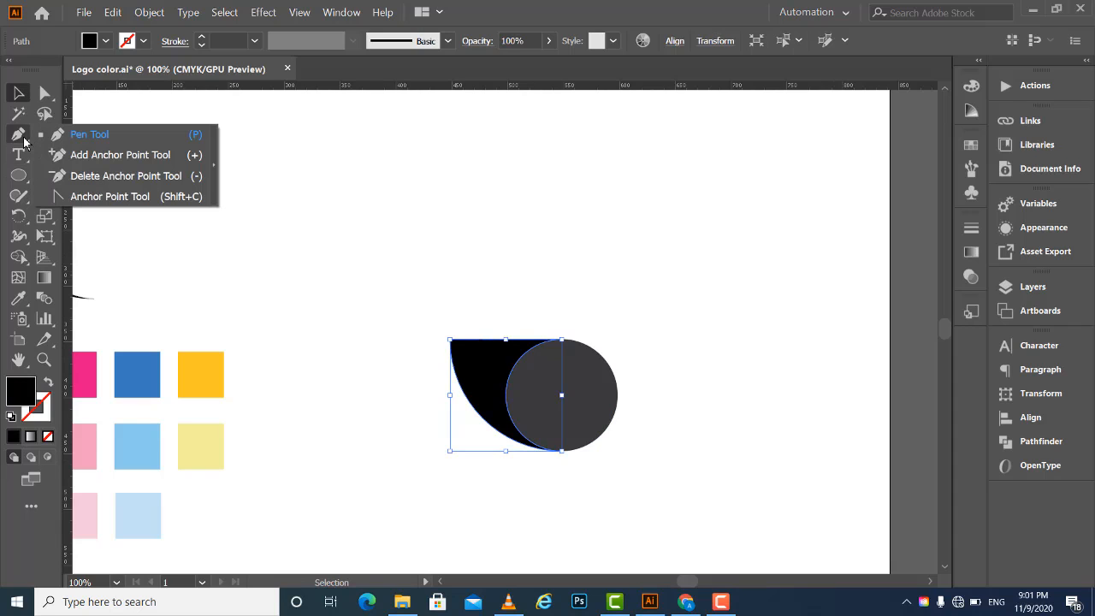
click(117, 178)
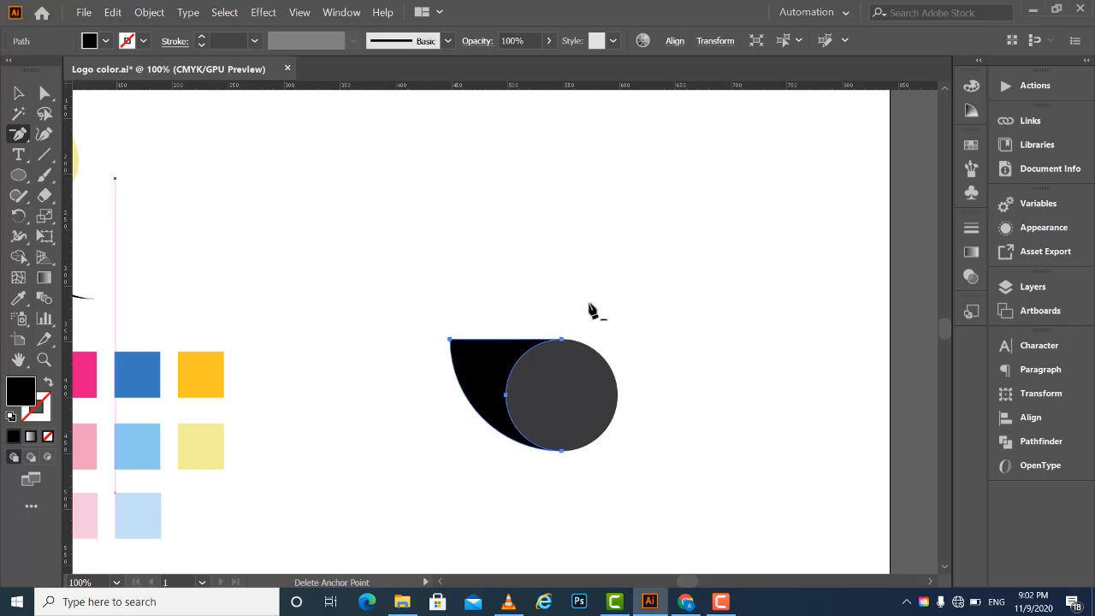
click(562, 339)
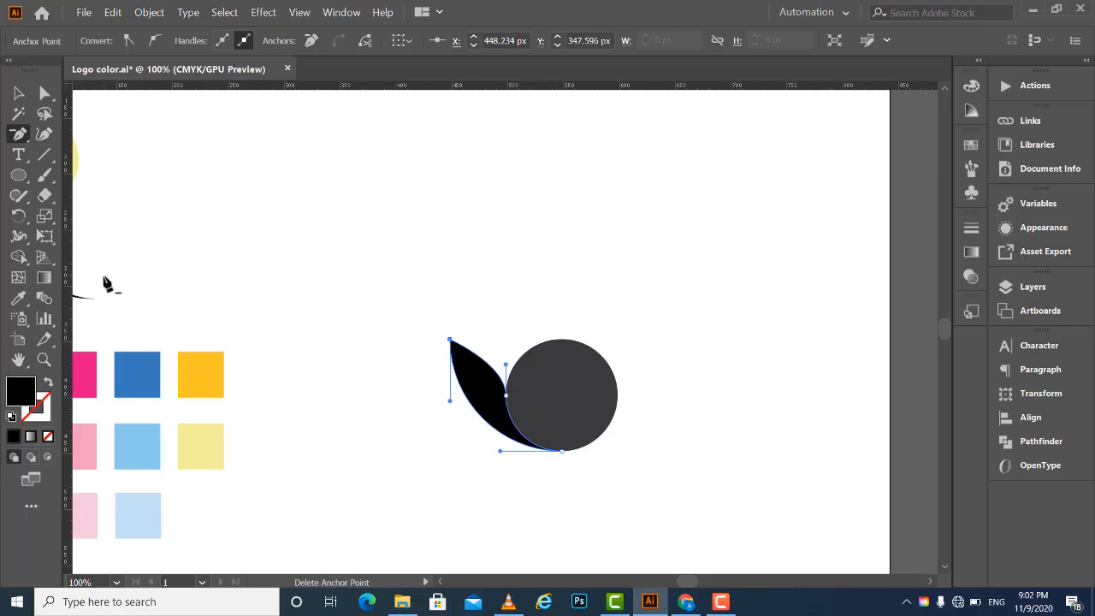
click(17, 94)
click(467, 211)
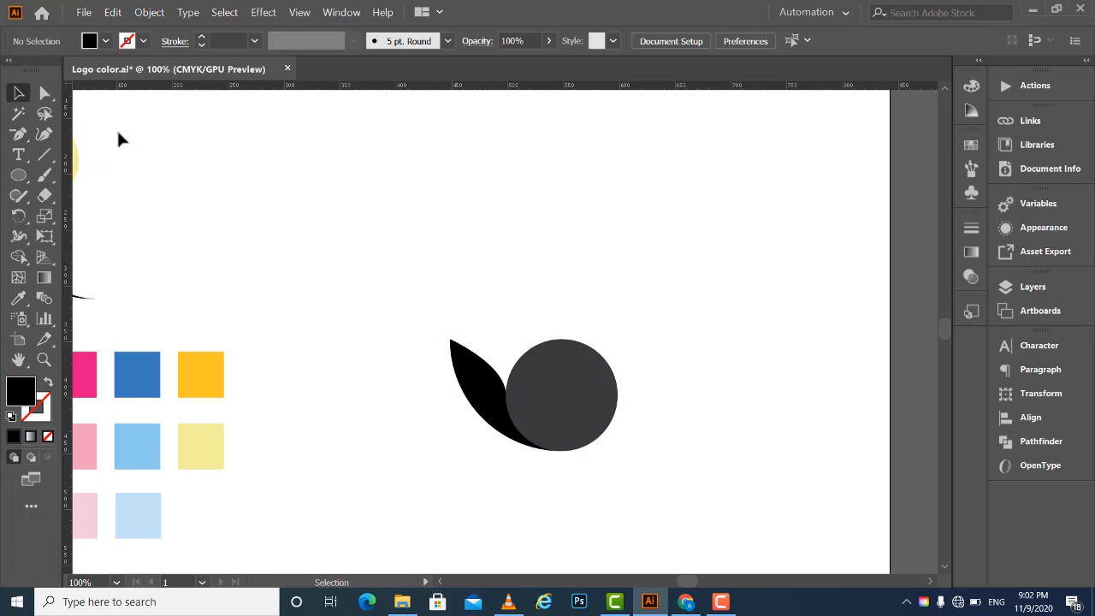
Lengthen the upper handle of the leaf's anchor at the circle's left edge to make its upper curve rounder.
click(44, 93)
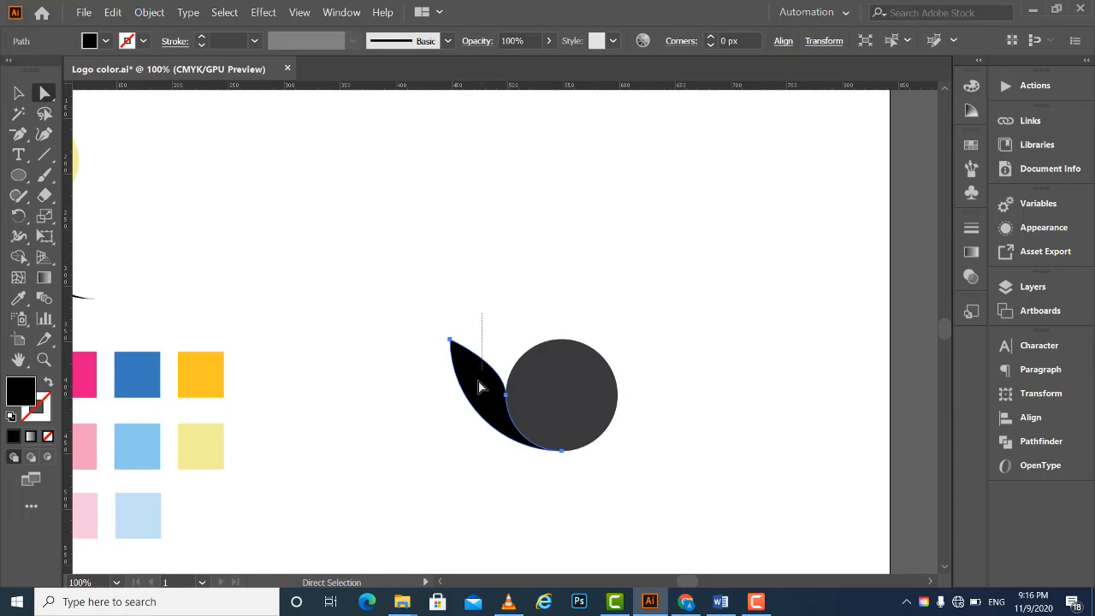
click(478, 384)
drag(505, 366, 506, 343)
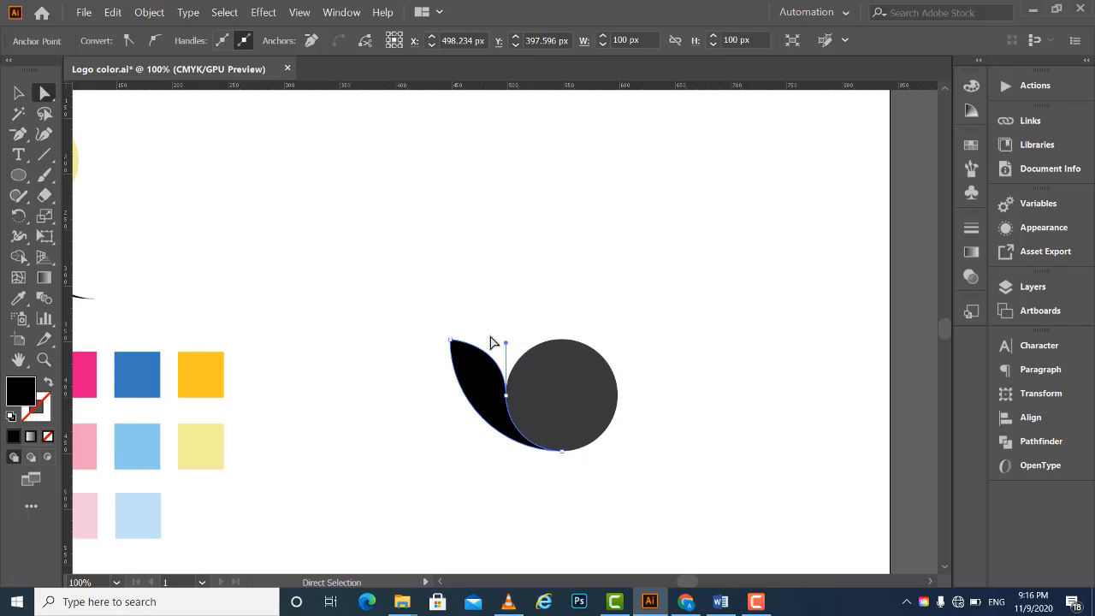
mouse_move(507, 344)
mouse_down()
mouse_move(509, 331)
mouse_move(509, 344)
mouse_up()
click(15, 92)
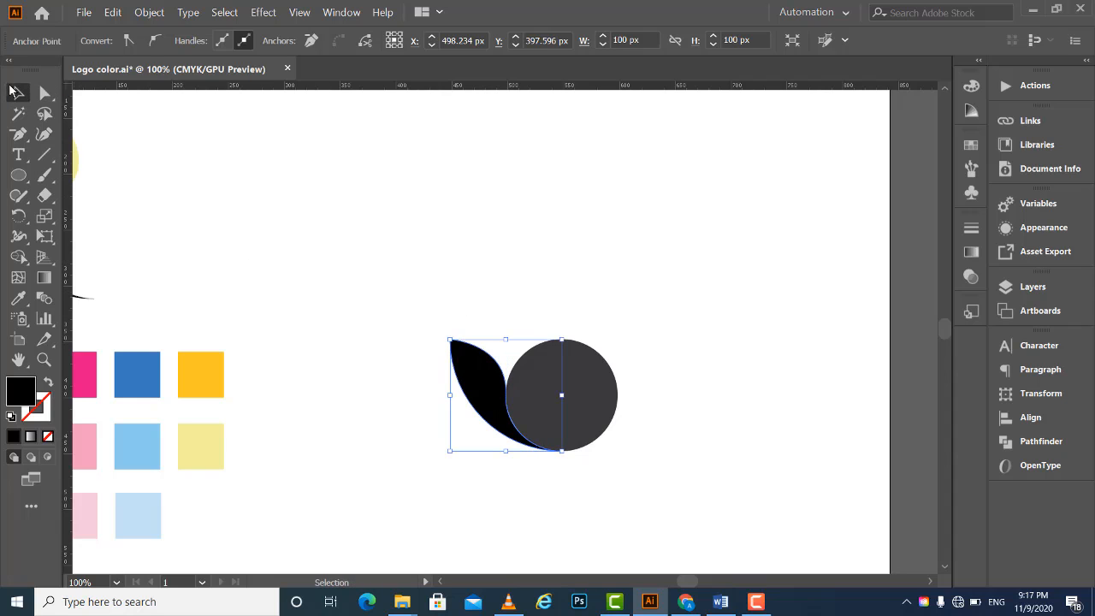
drag(418, 254, 560, 371)
click(565, 282)
click(555, 404)
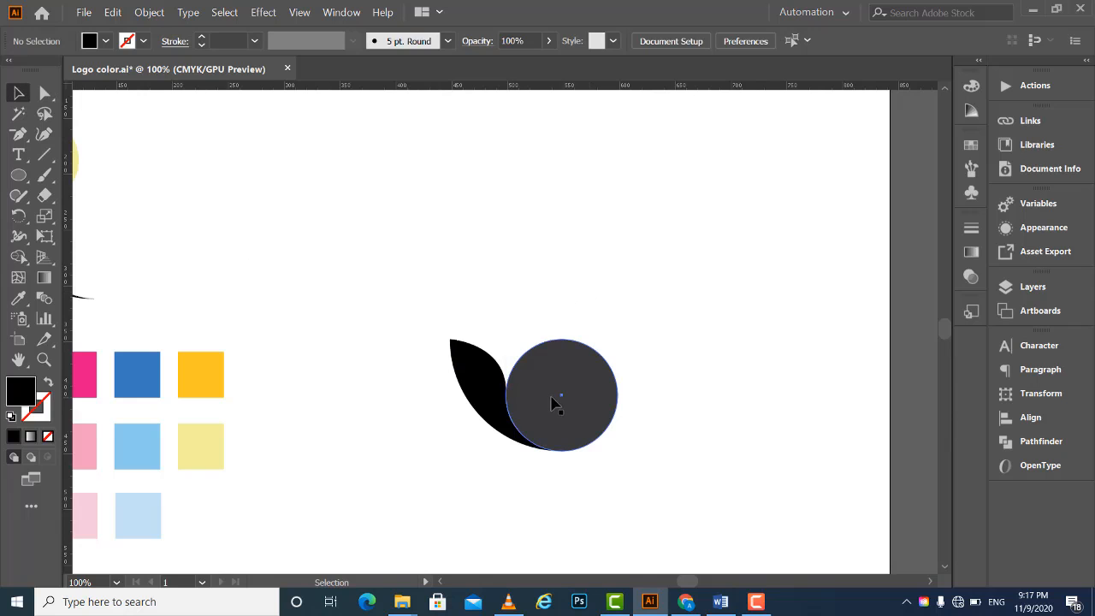
click(523, 265)
Create a copy of the black leaf rotated slightly clockwise around the grey circle's centre.
click(479, 387)
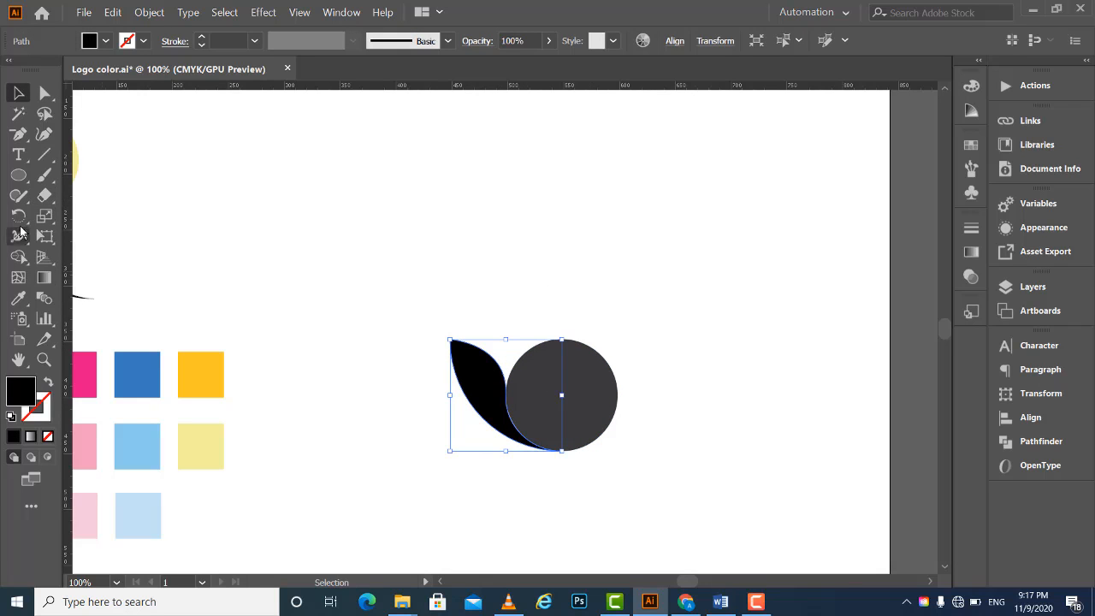
click(20, 218)
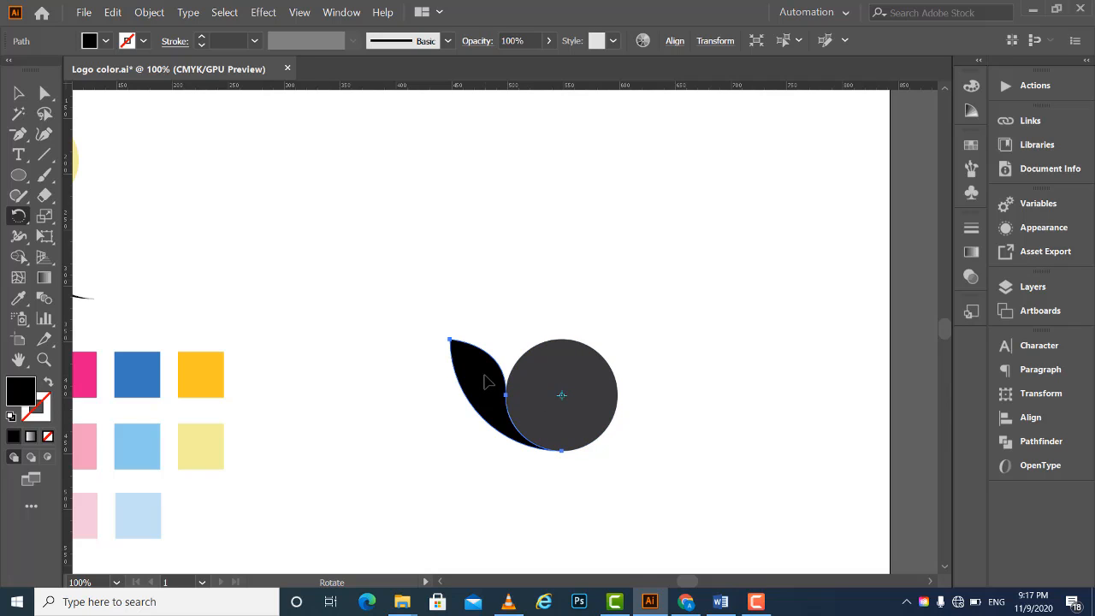
key(ctrl)
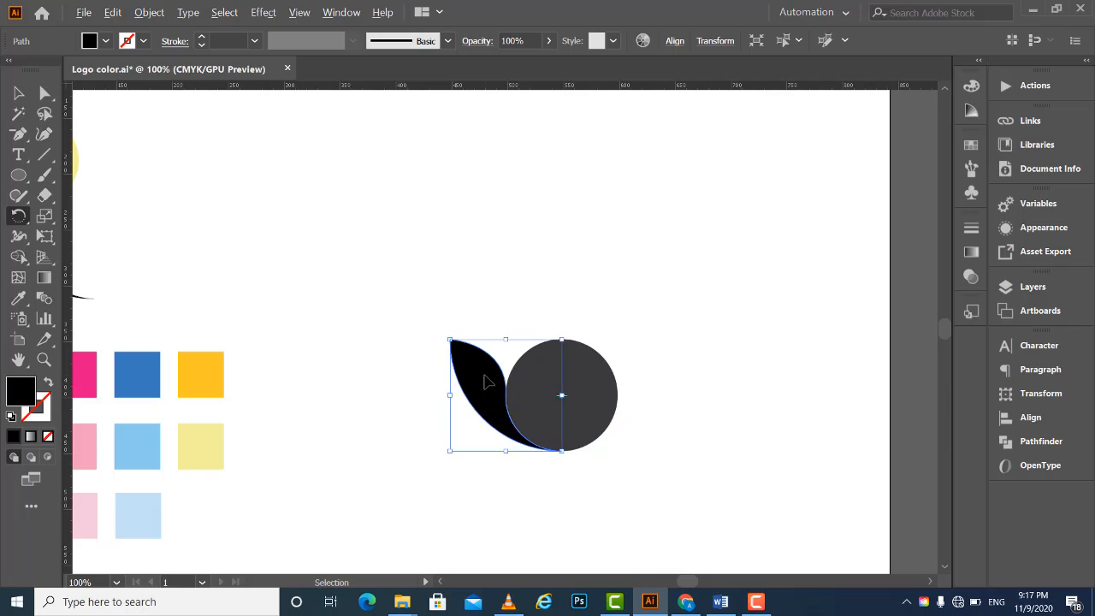
drag(484, 376, 490, 370)
key(ctrl+z)
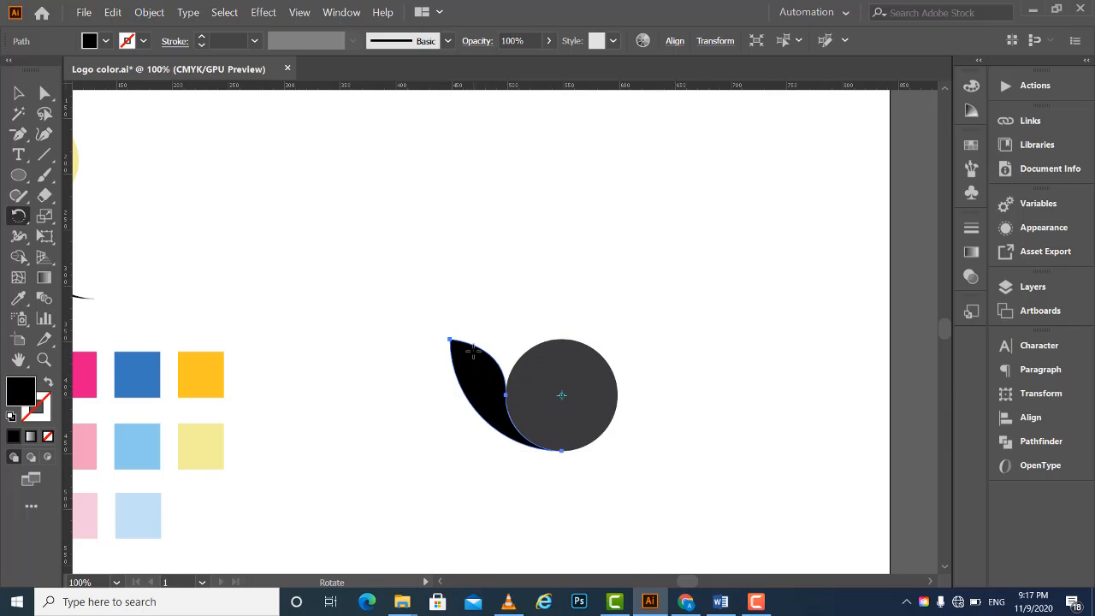
drag(472, 351, 505, 337)
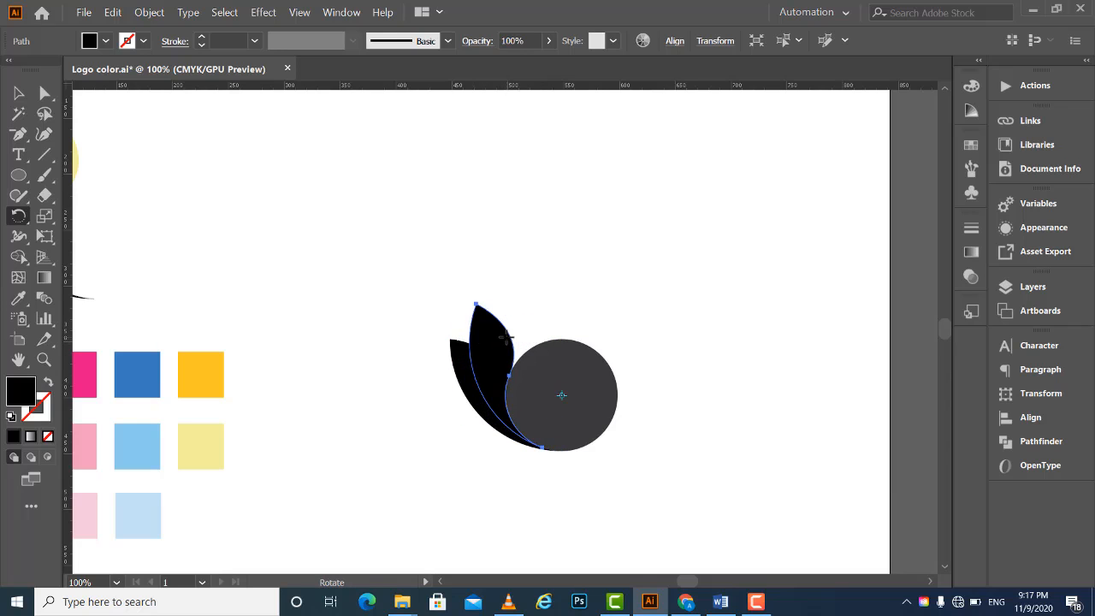
Repeat the rotated copy around the circle to build a fan of five leaves.
key(ctrl+d)
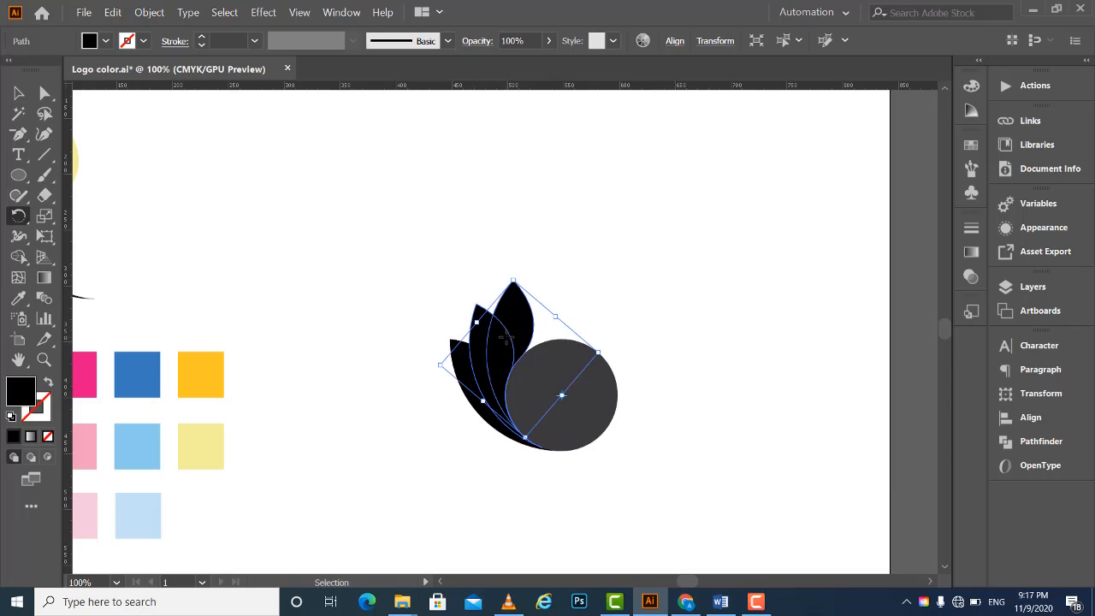
key(ctrl+d)
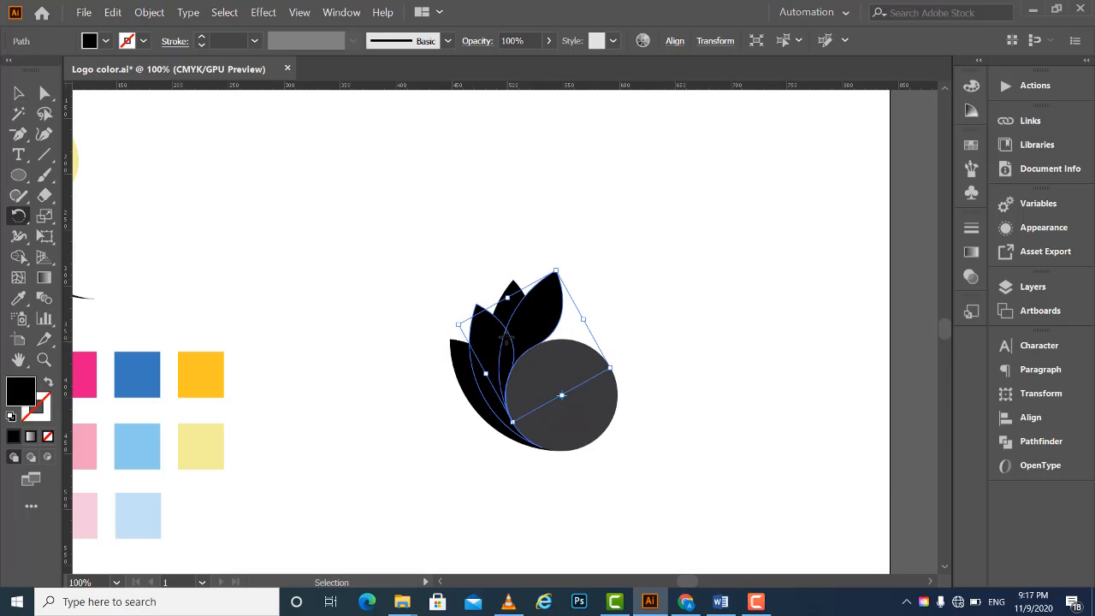
key(ctrl+d)
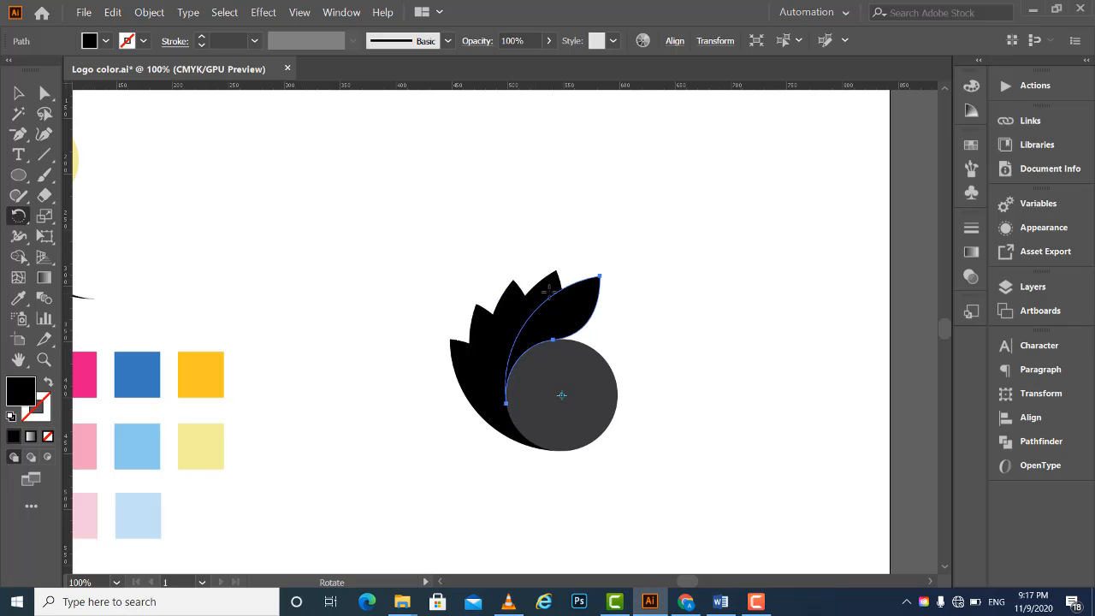
key(ctrl+d)
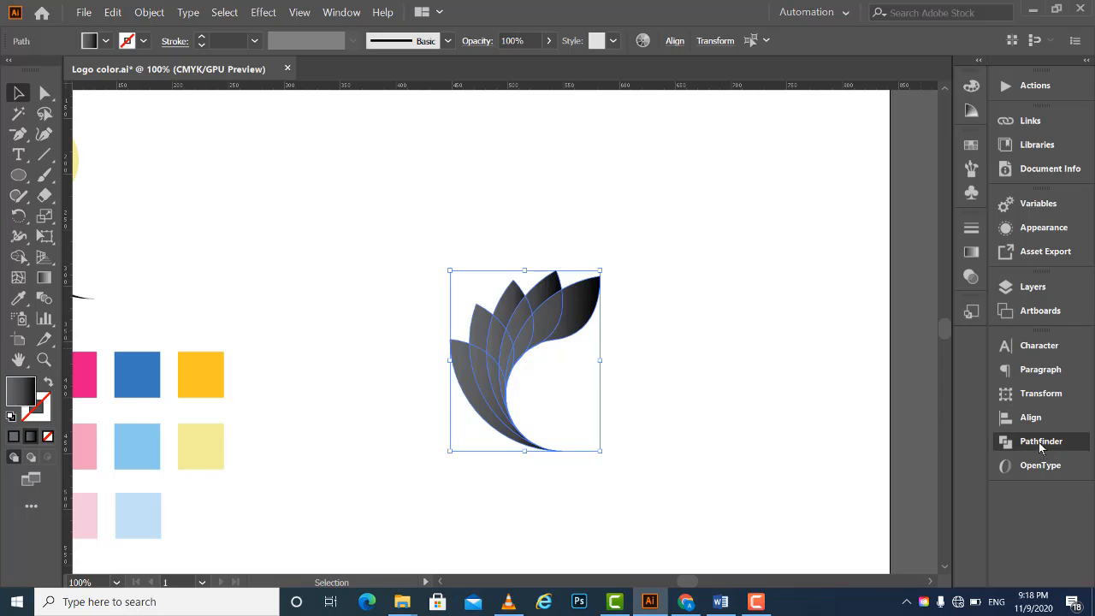
Divide the overlapping gradient-filled leaves into separate areas with Pathfinder's Divide.
click(1042, 445)
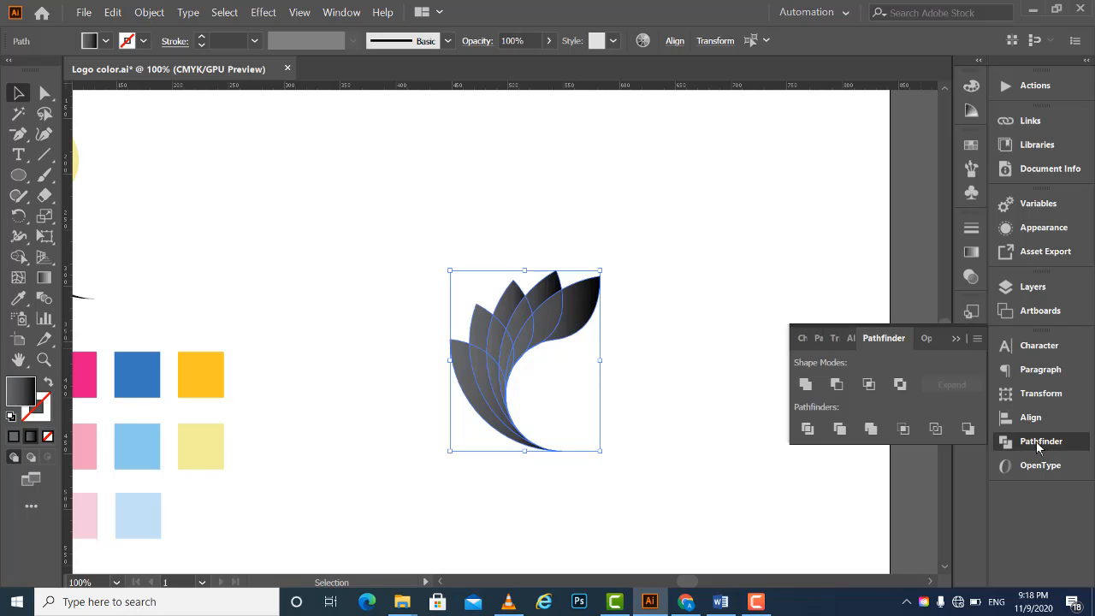
click(809, 432)
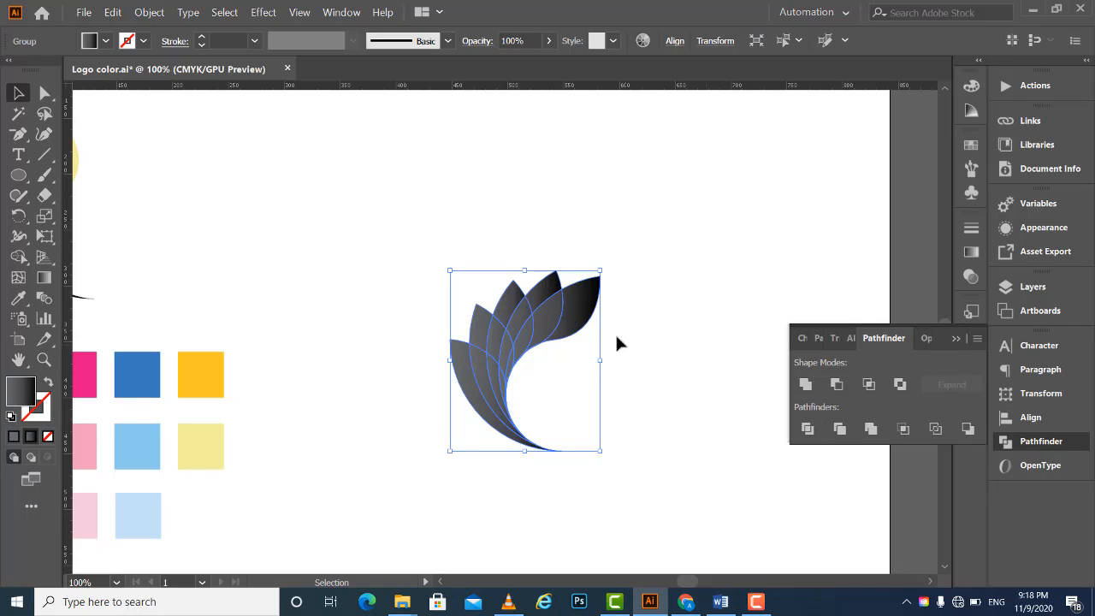
click(645, 239)
click(551, 318)
right_click(550, 316)
click(646, 208)
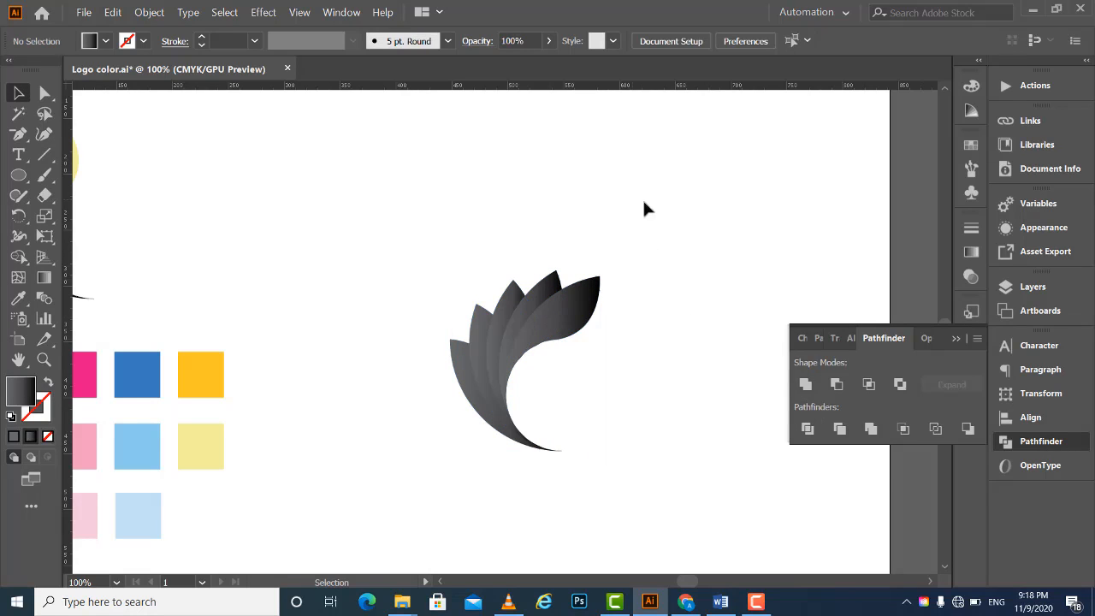
click(957, 340)
Ungroup the divided leaf artwork into individual pieces.
drag(410, 225, 597, 443)
right_click(505, 323)
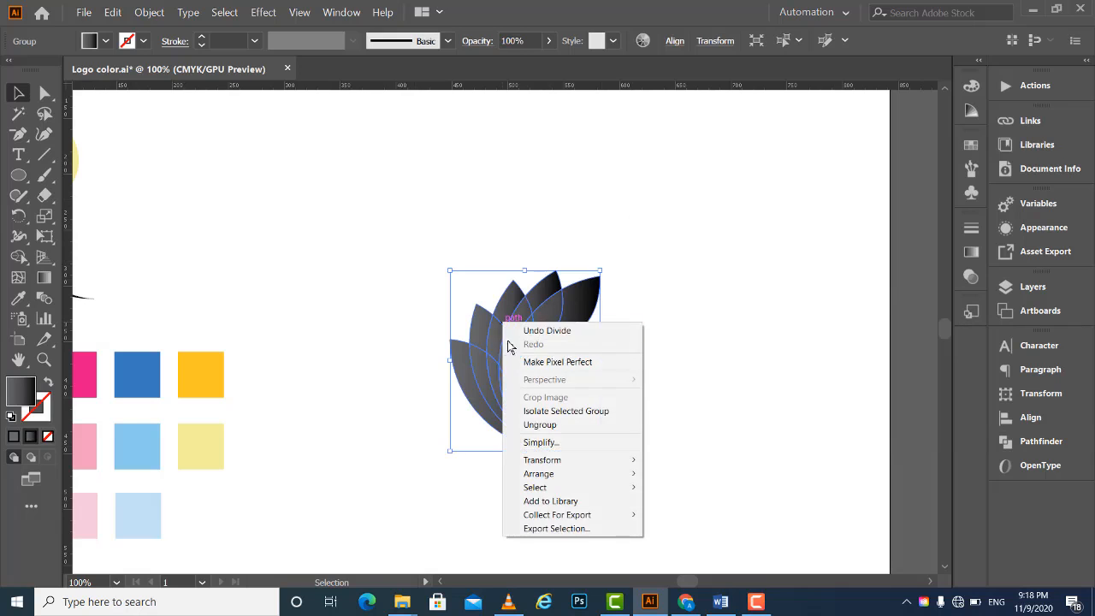
click(540, 425)
click(651, 359)
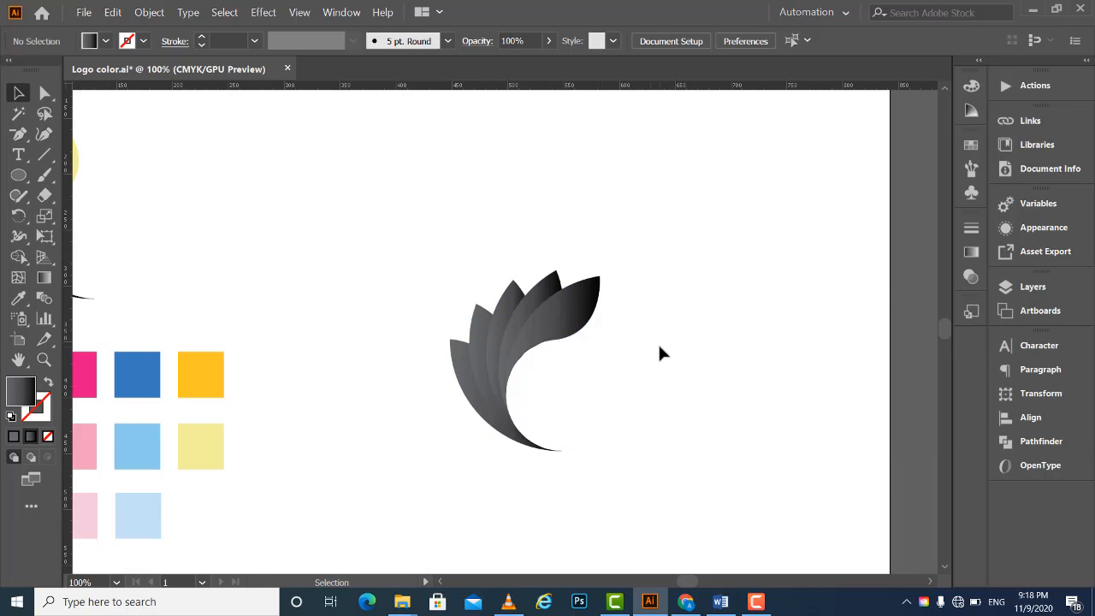
Delete the duplicate pieces stacked where the second leaf overlaps the lowest leaf of the fan.
key(ctrl+equal)
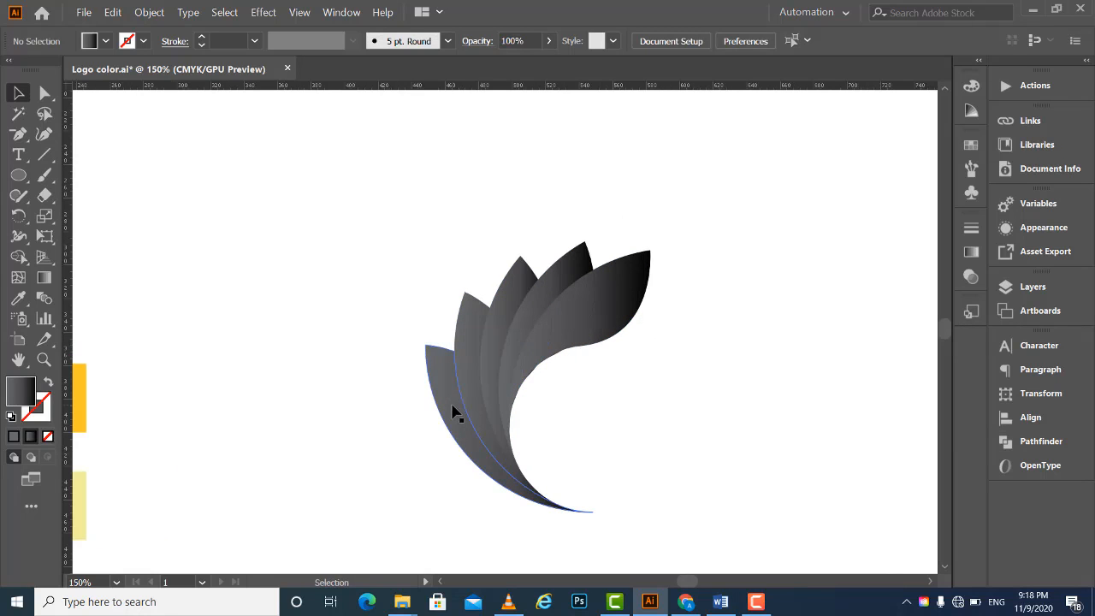
click(455, 412)
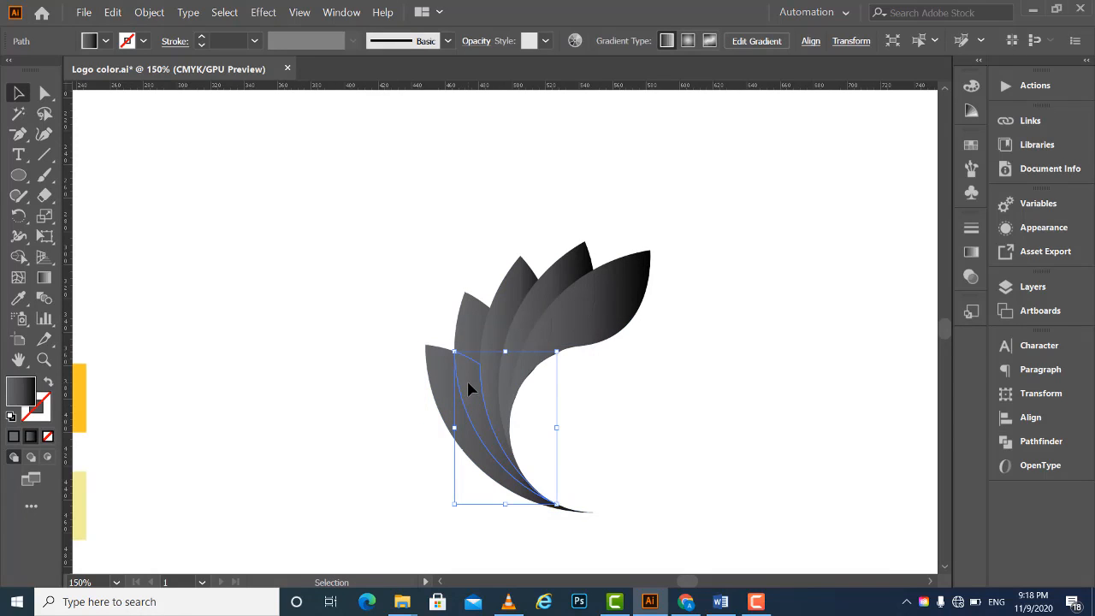
key(Delete)
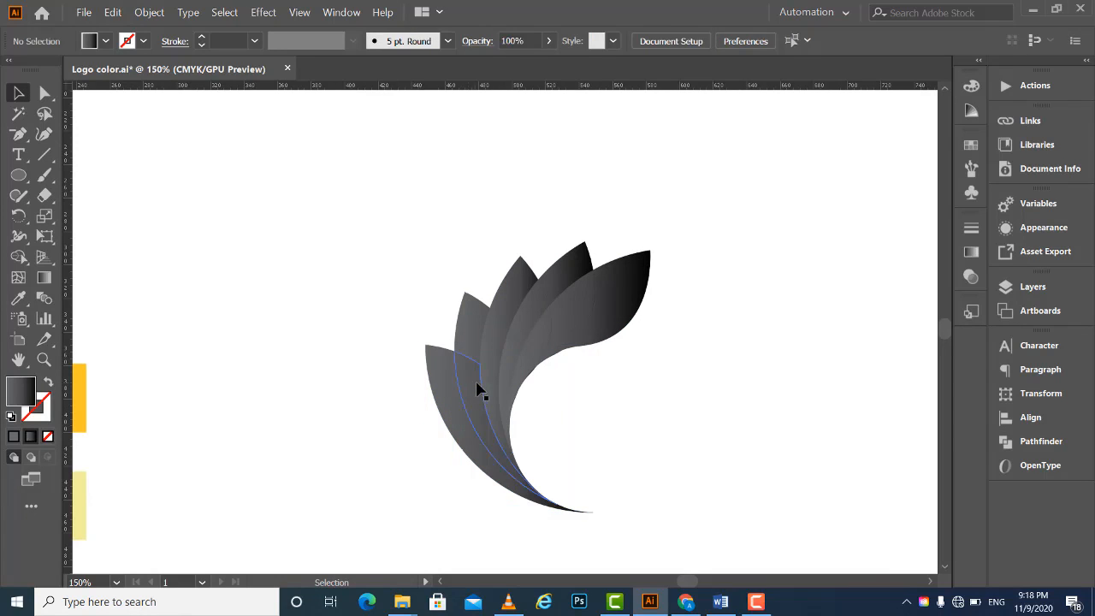
click(485, 389)
key(Delete)
key(Delete)
Delete the duplicate strips in the inner half of the lowest leaf, restoring the overlap strip that was removed entirely.
click(506, 415)
key(Delete)
click(517, 401)
key(Delete)
click(486, 438)
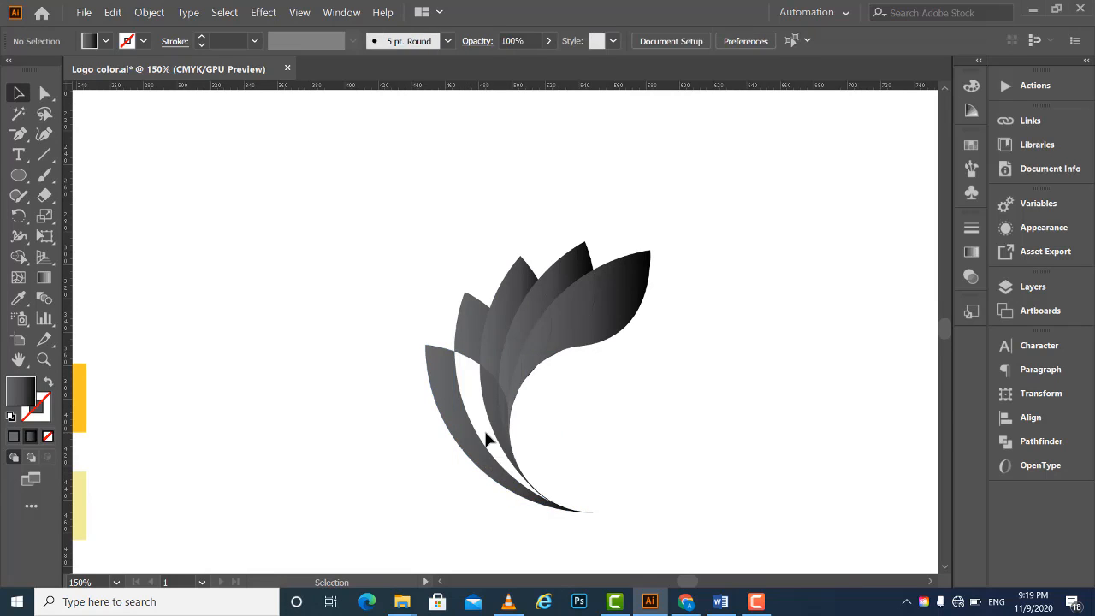
key(ctrl+z)
click(504, 435)
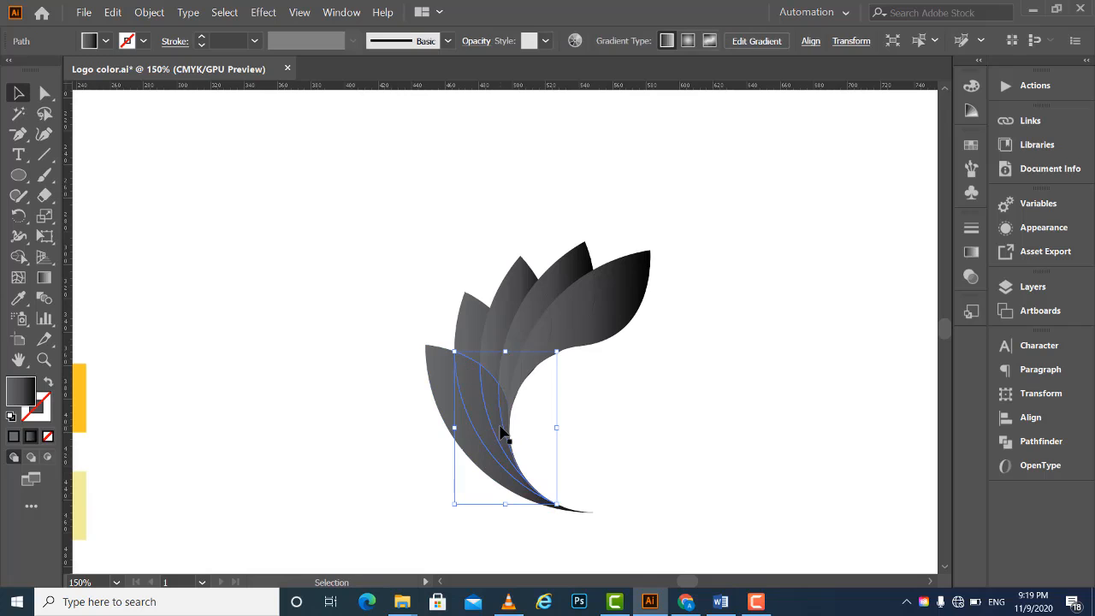
key(Delete)
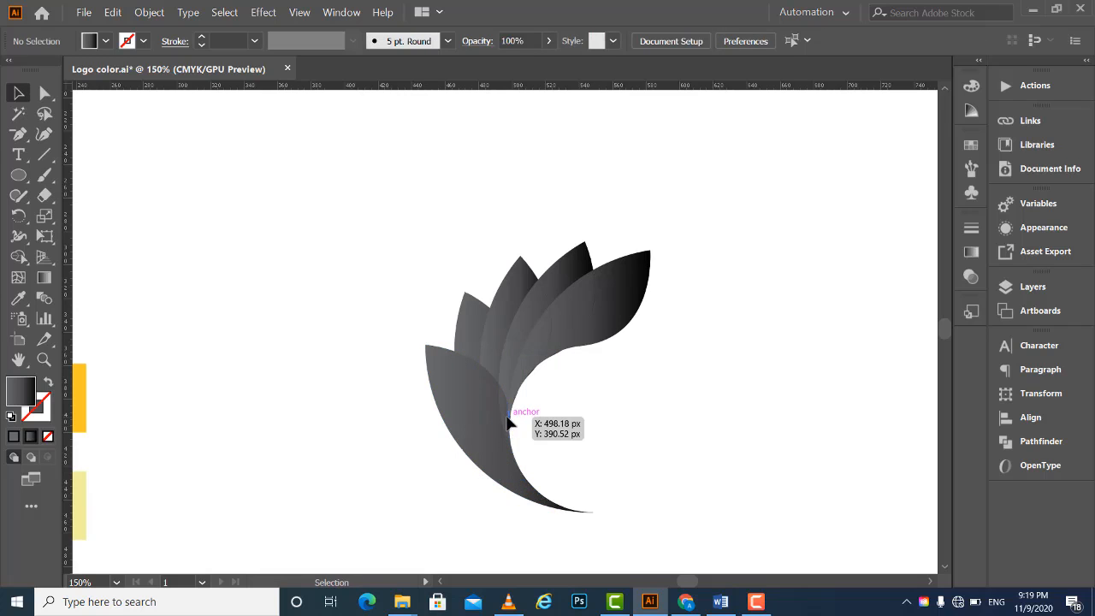
Delete the duplicate slivers along the inner edge of the lowest leaf and undo the last sliver deletion.
click(510, 418)
key(Delete)
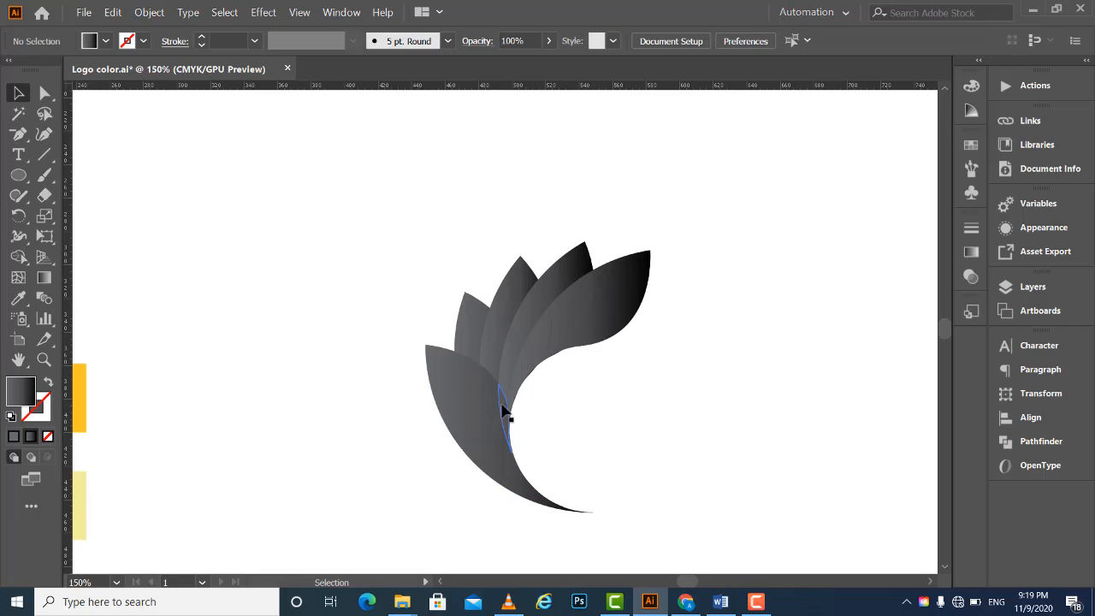
click(505, 413)
key(Delete)
click(508, 414)
key(Delete)
click(512, 416)
key(Delete)
key(ctrl+z)
click(656, 409)
Delete the duplicate pieces stacked where the third leaf overlaps the second leaf.
click(492, 347)
key(Delete)
click(492, 347)
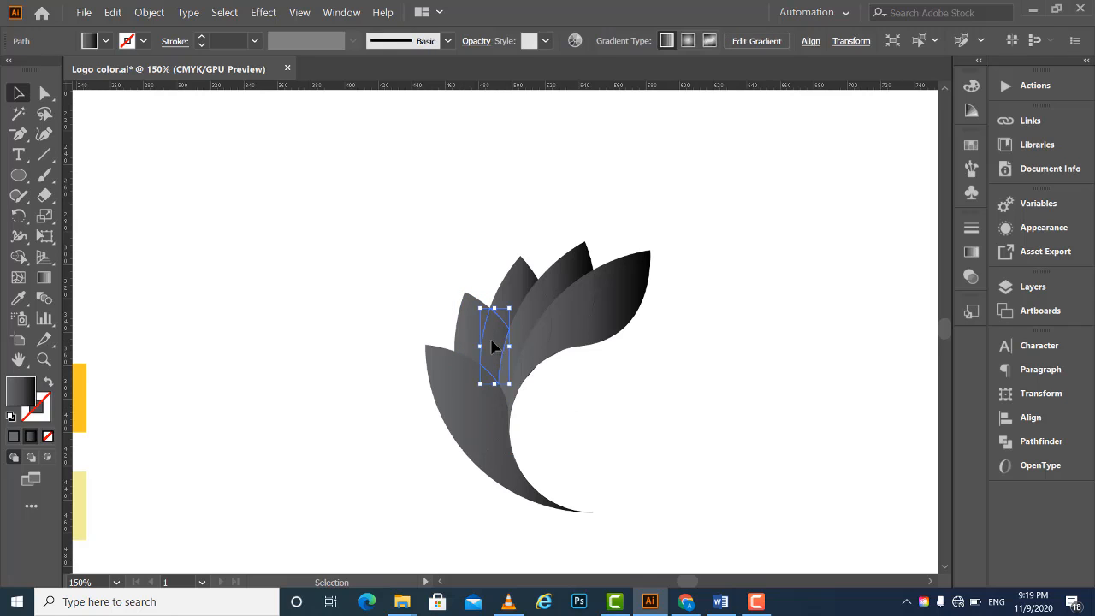
key(Delete)
key(a)
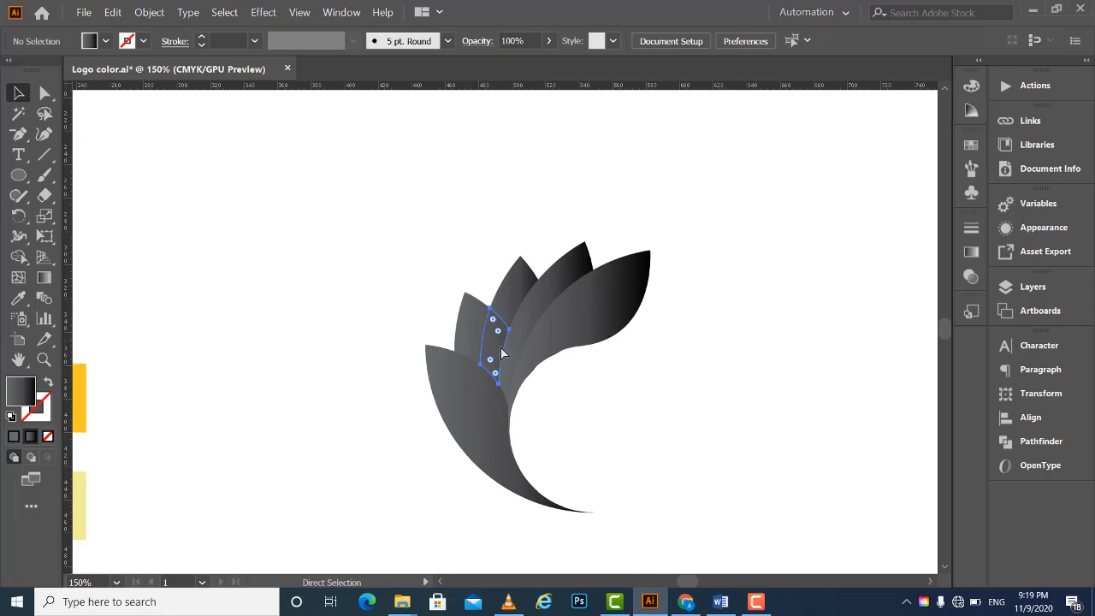
key(v)
click(510, 363)
key(Delete)
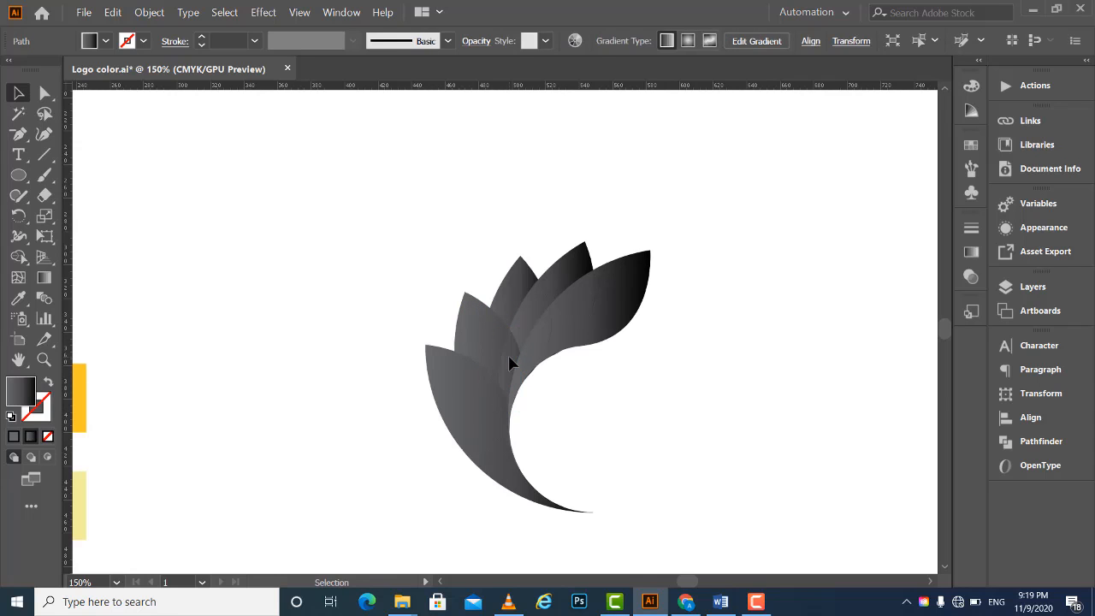
Delete the duplicate pieces in the second leaf's inner section, beside its curved edge over the third leaf.
click(511, 369)
key(Delete)
click(513, 370)
key(Delete)
key(a)
click(511, 370)
key(v)
key(Delete)
Delete the small duplicate slivers at the second leaf's base, next to the fan's inner curve.
click(516, 390)
click(522, 386)
click(518, 385)
key(Delete)
click(521, 384)
key(Delete)
click(523, 387)
key(Delete)
click(520, 384)
Delete the fifth leaf's exposed end piece and the duplicate pieces stacked inside the third leaf.
click(613, 296)
key(Delete)
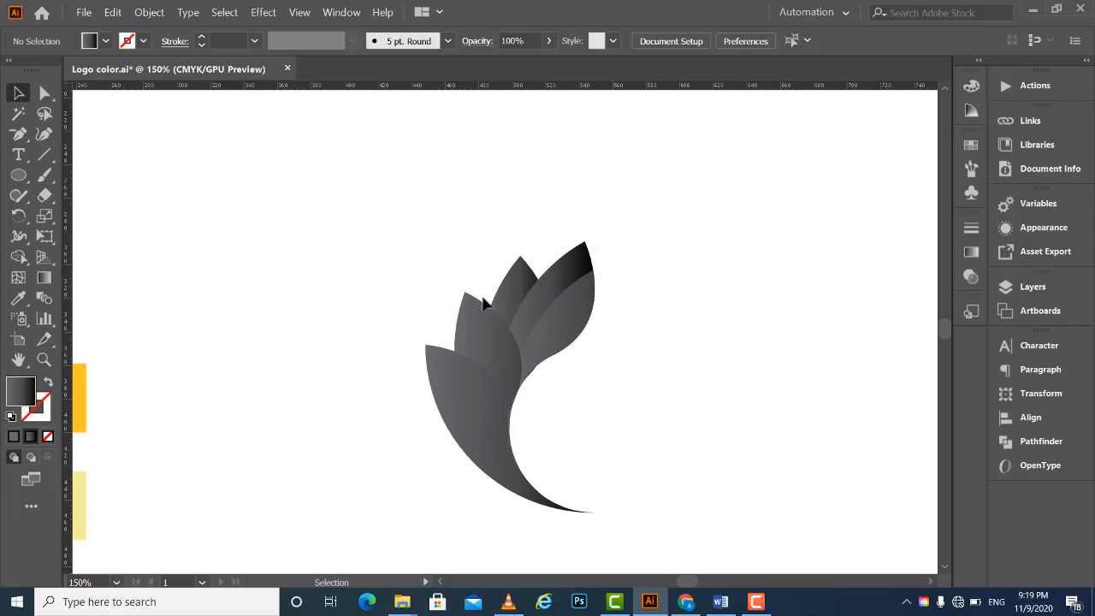
click(513, 307)
click(535, 320)
key(Delete)
click(548, 333)
key(Delete)
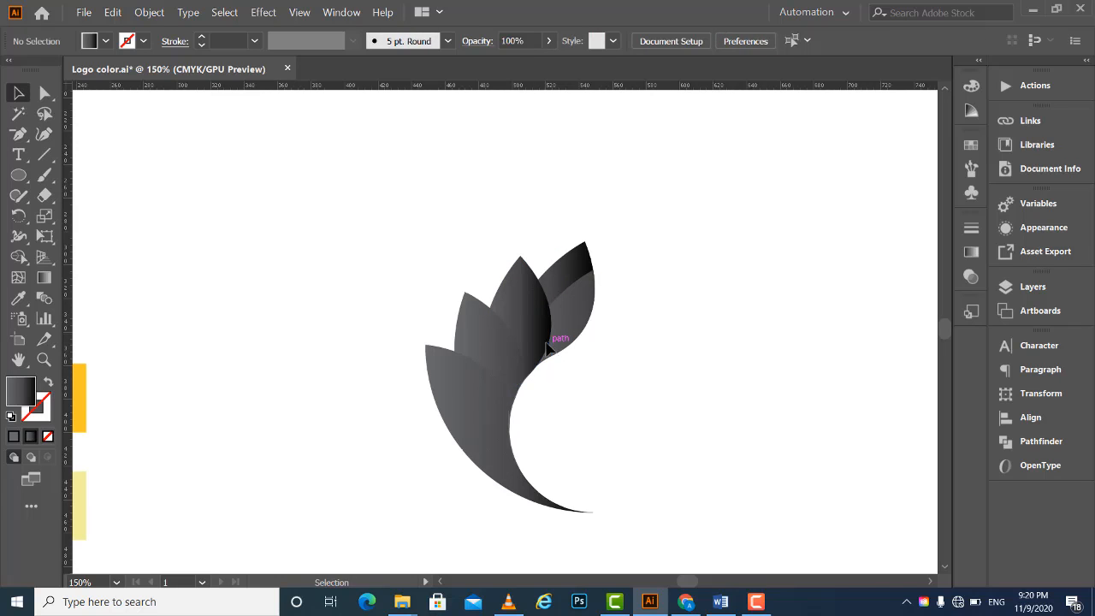
click(548, 349)
key(Delete)
click(549, 349)
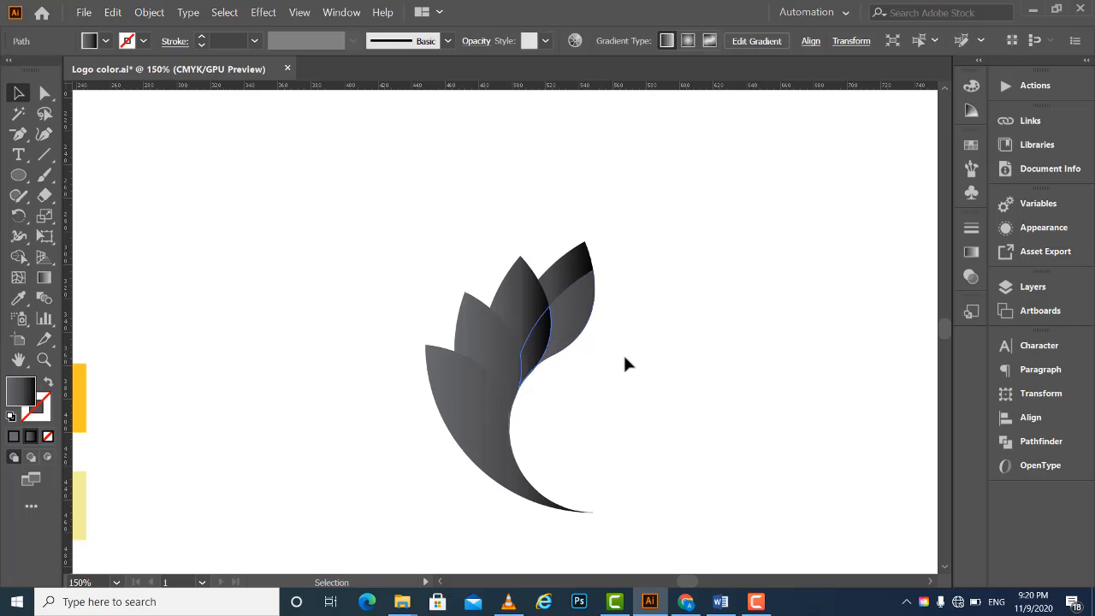
key(Delete)
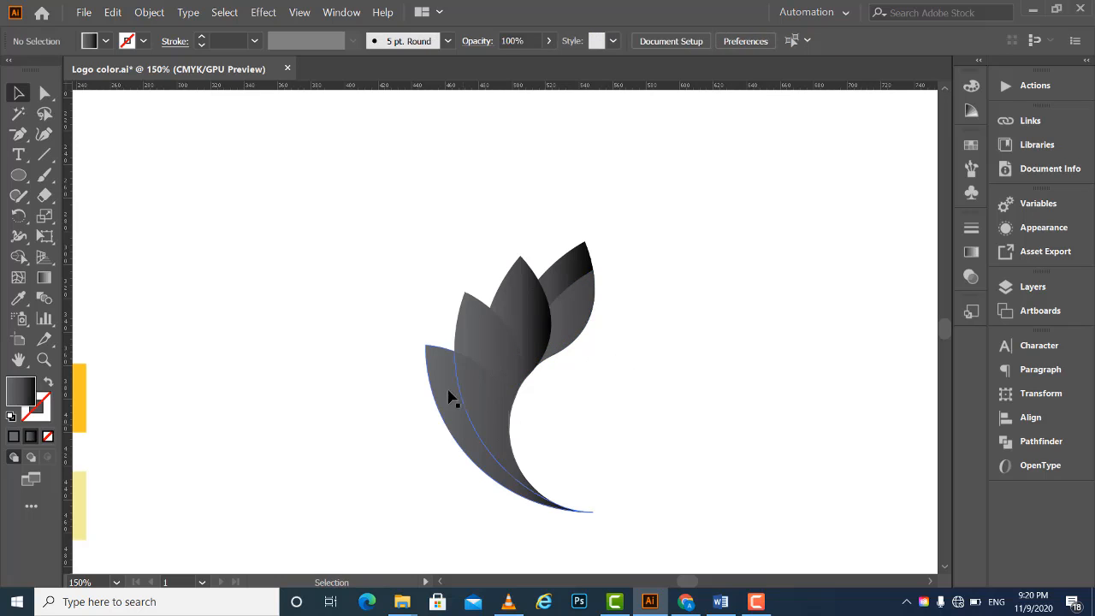
Delete the duplicate pieces stacked inside the fourth leaf and undo the last deletion that empties its inner half.
click(565, 276)
click(592, 341)
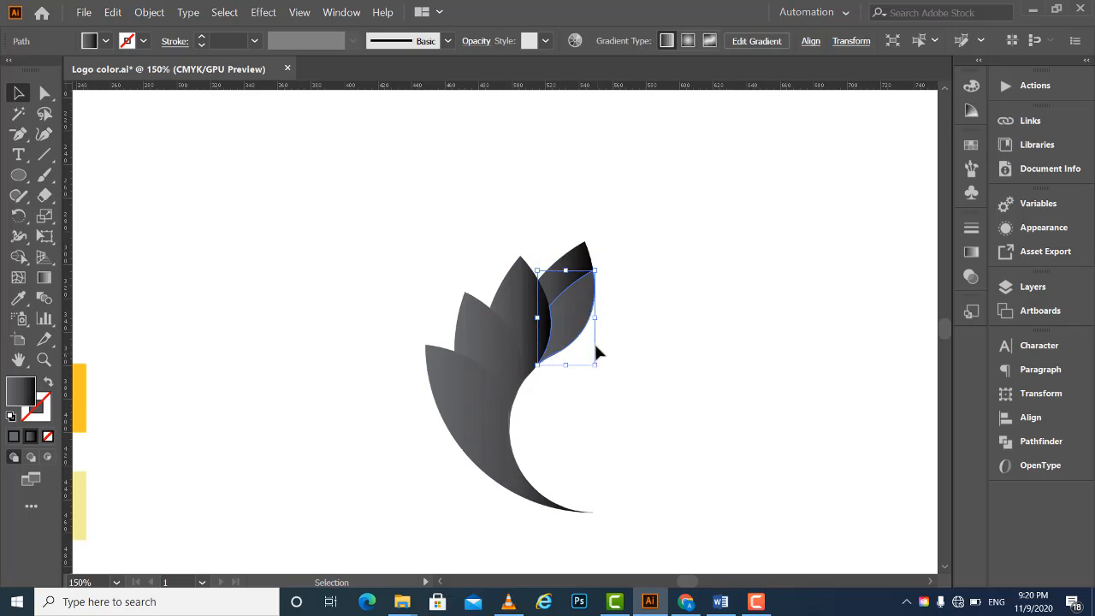
key(Delete)
click(576, 315)
key(Delete)
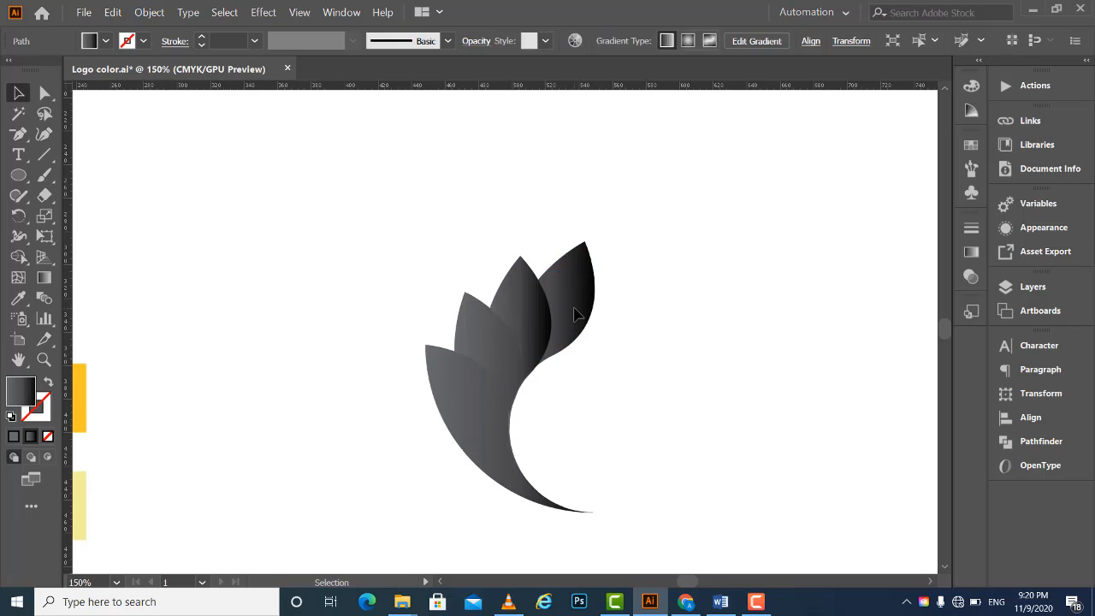
click(576, 315)
key(Delete)
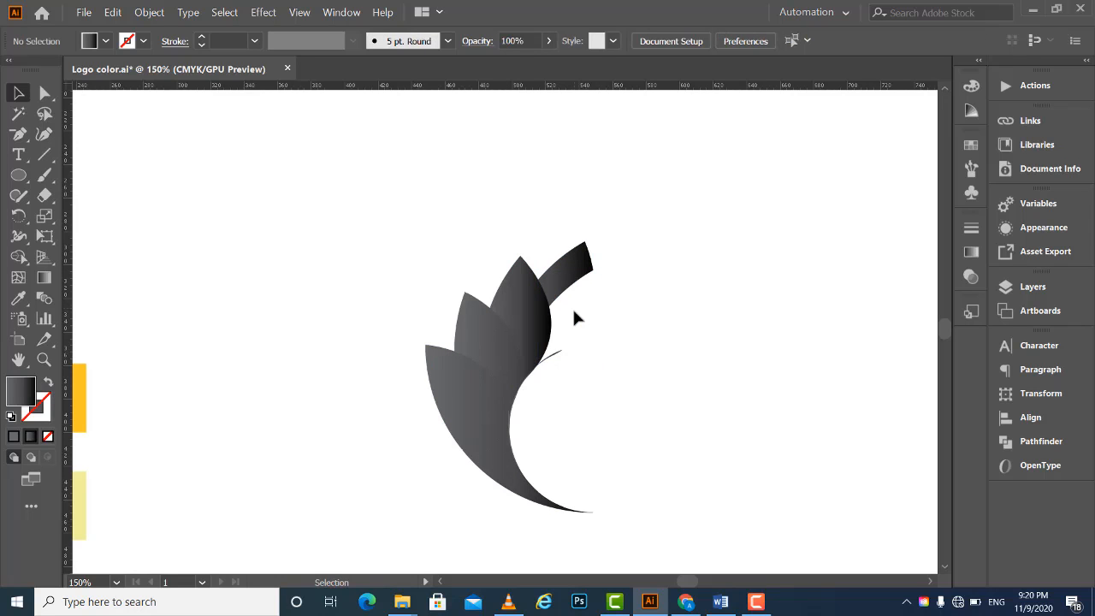
key(ctrl+z)
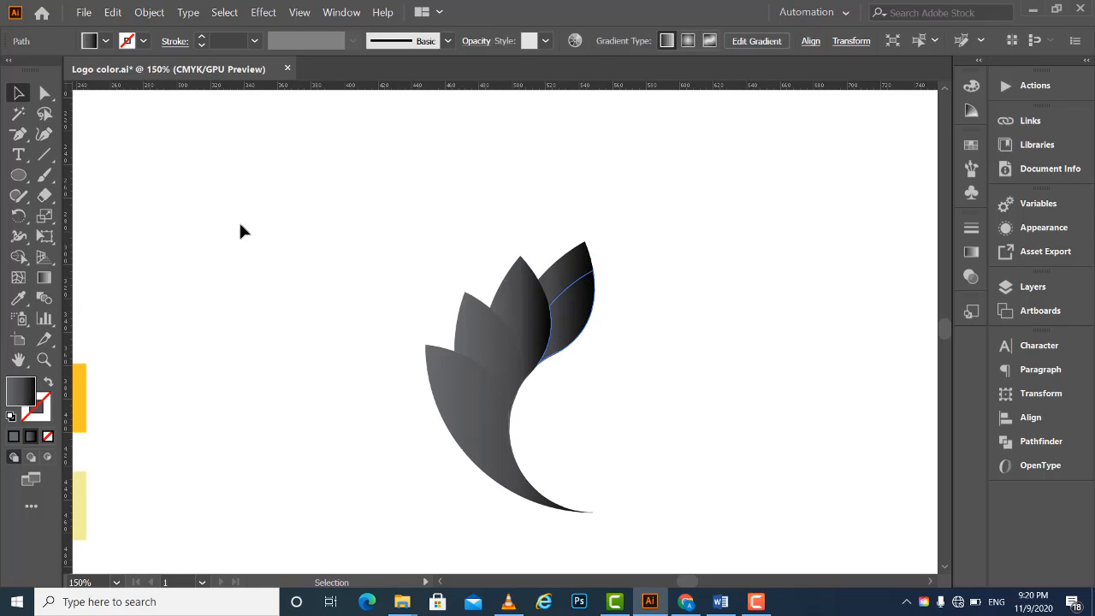
Delete the small sliver near the fan's lower tip and restore the lowest leaf's outer strip after its accidental deletion.
click(242, 134)
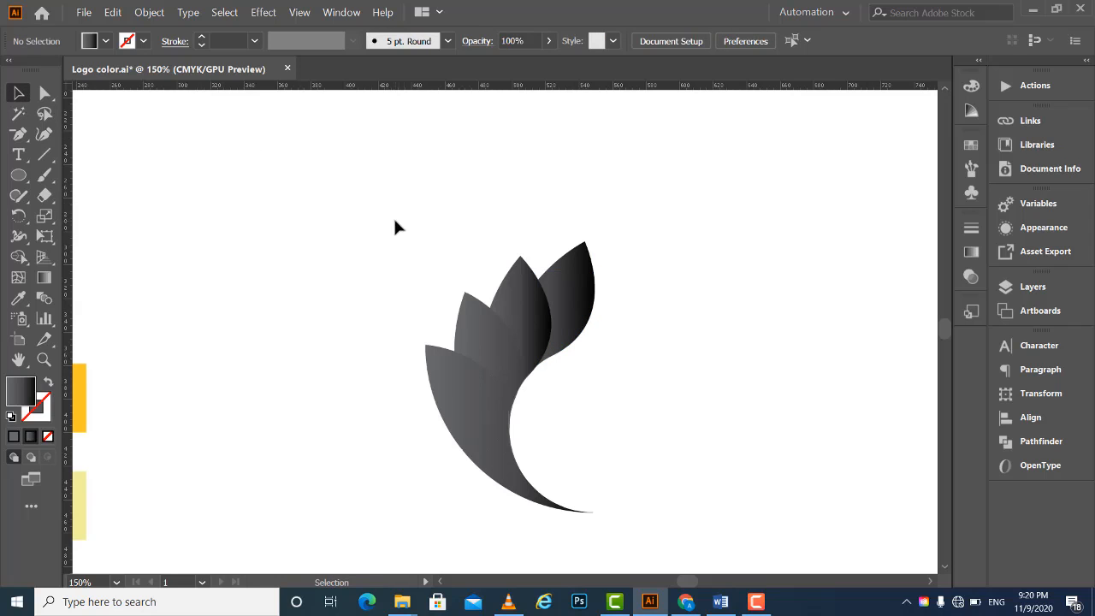
click(522, 459)
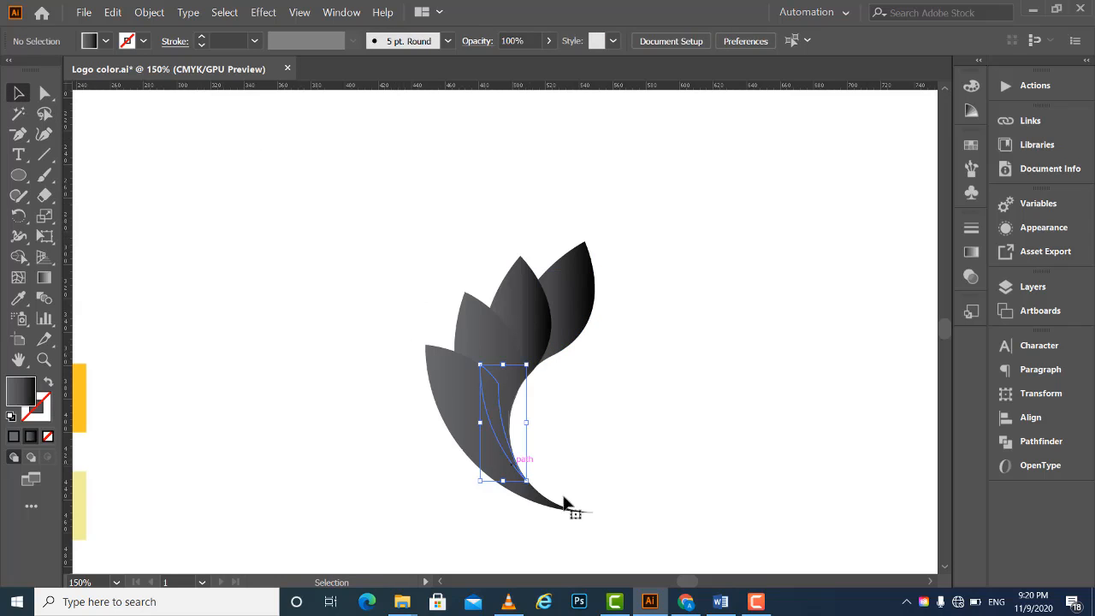
click(565, 510)
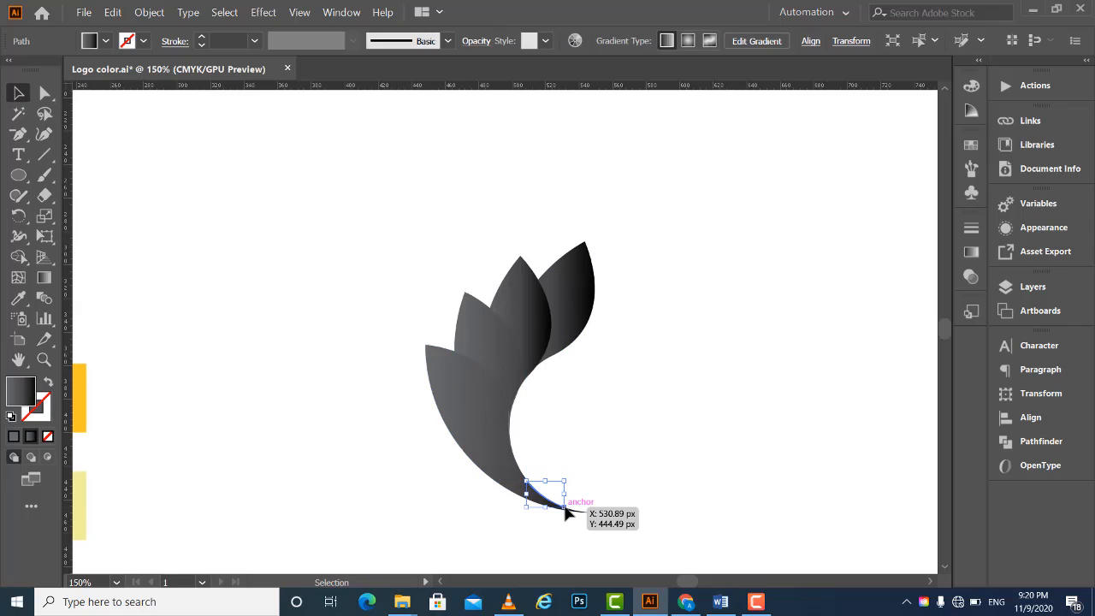
key(Delete)
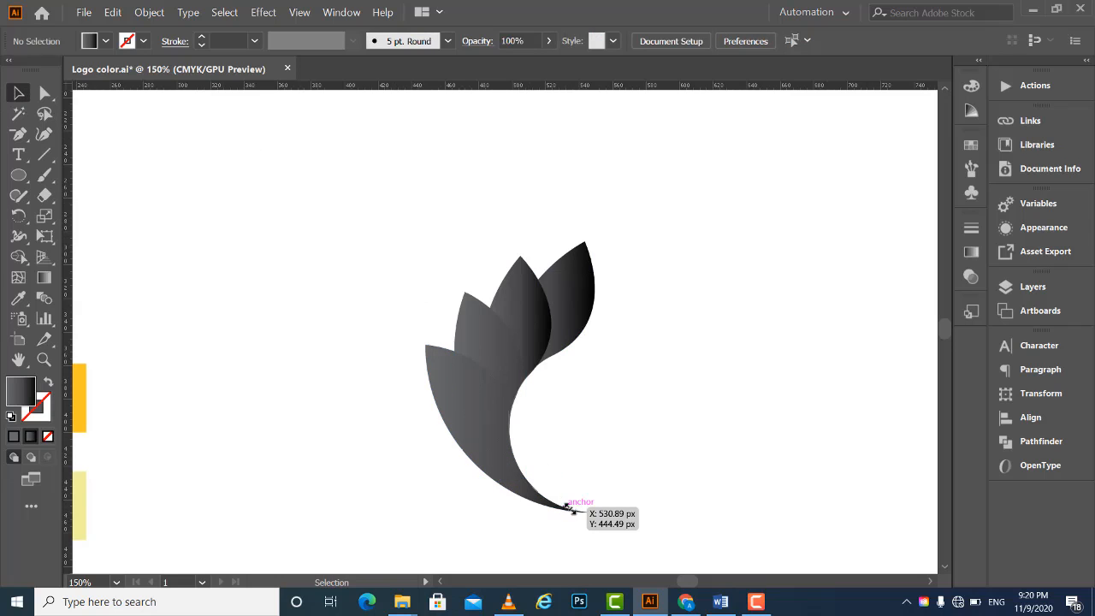
click(583, 512)
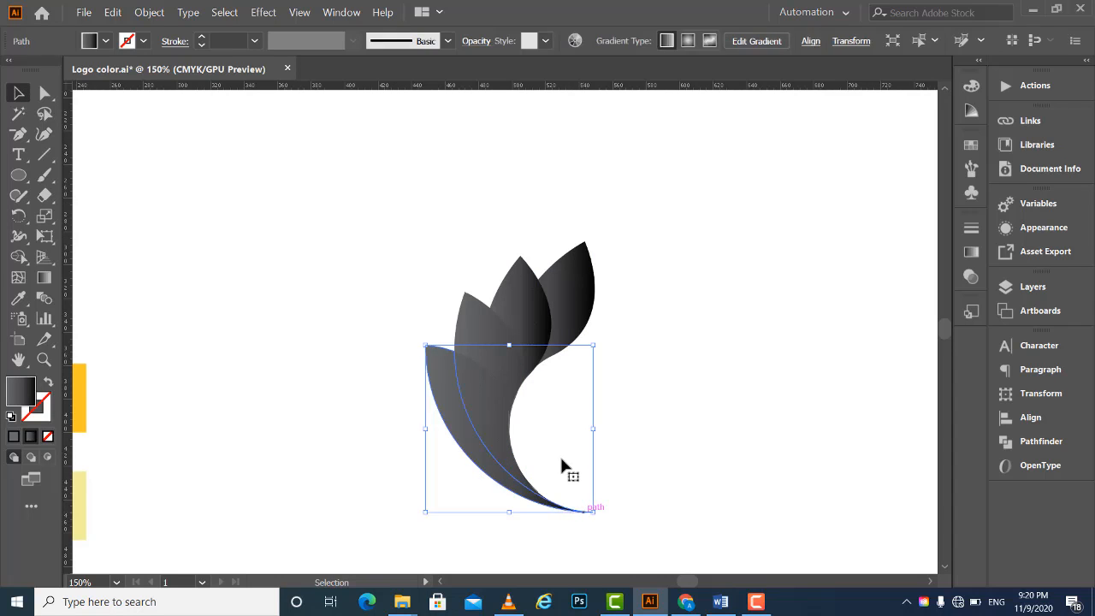
key(Delete)
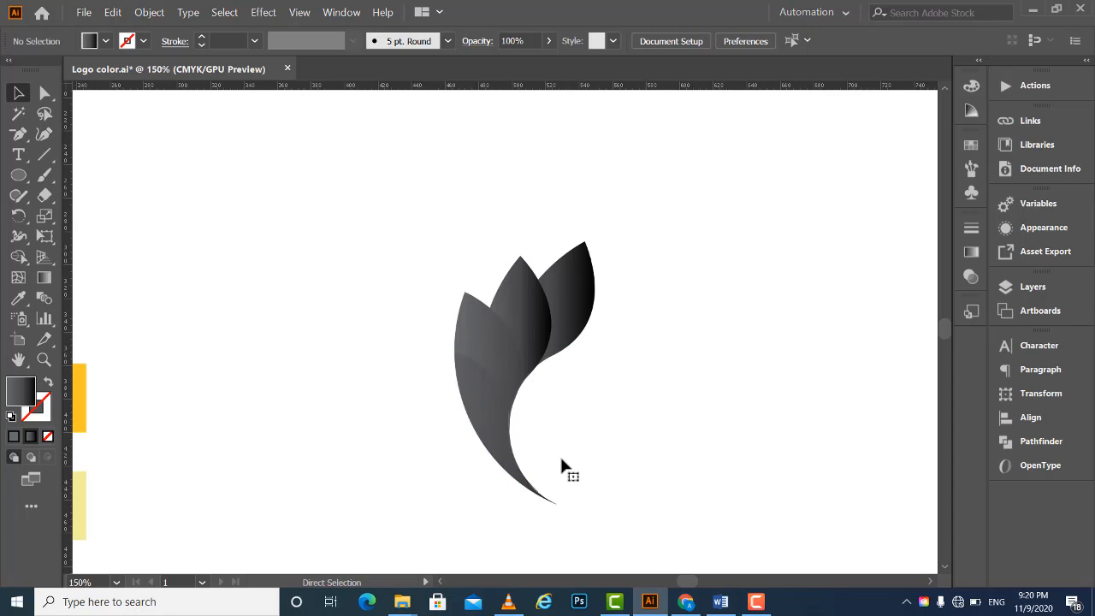
key(ctrl+z)
click(201, 197)
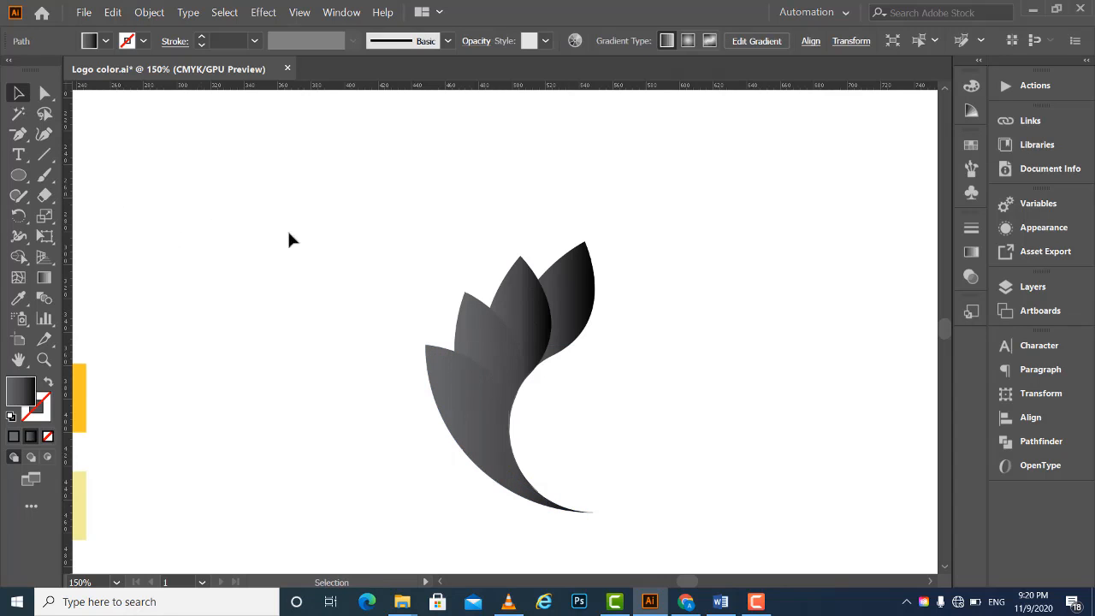
Examine the piece outlines of the leaves and along the inner curve for leftover slivers.
drag(316, 267, 503, 416)
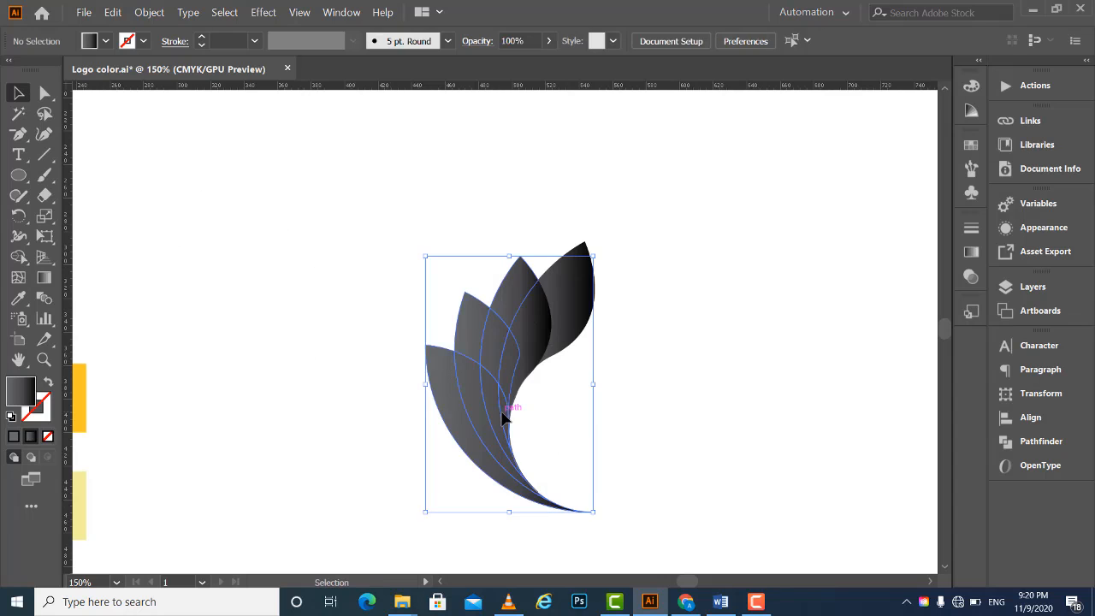
key(a)
key(ctrl+h)
key(v)
key(ctrl+shift+a)
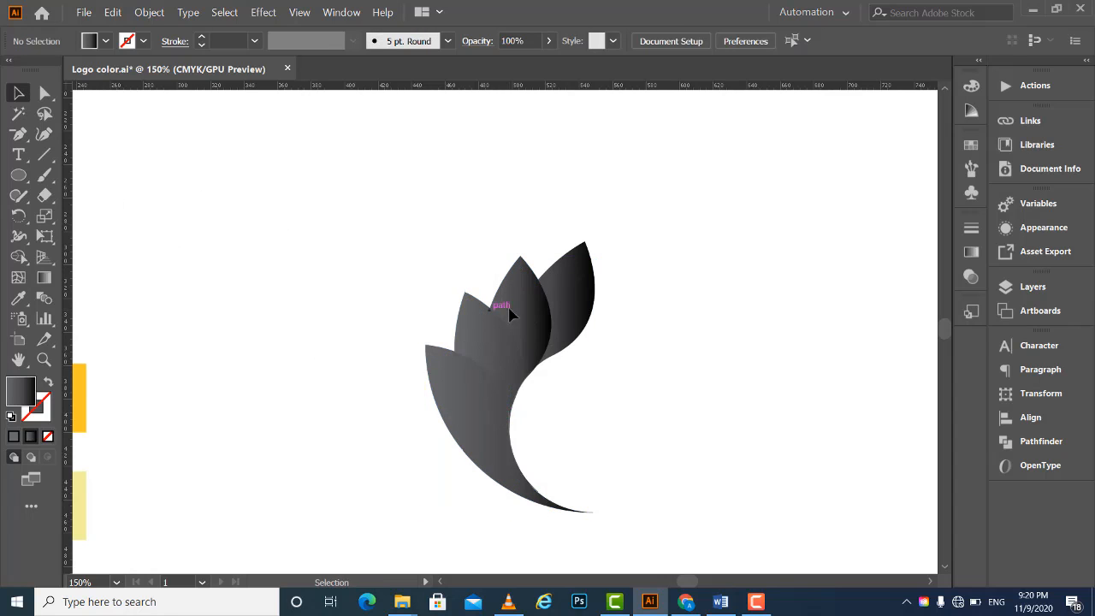
drag(614, 385, 503, 484)
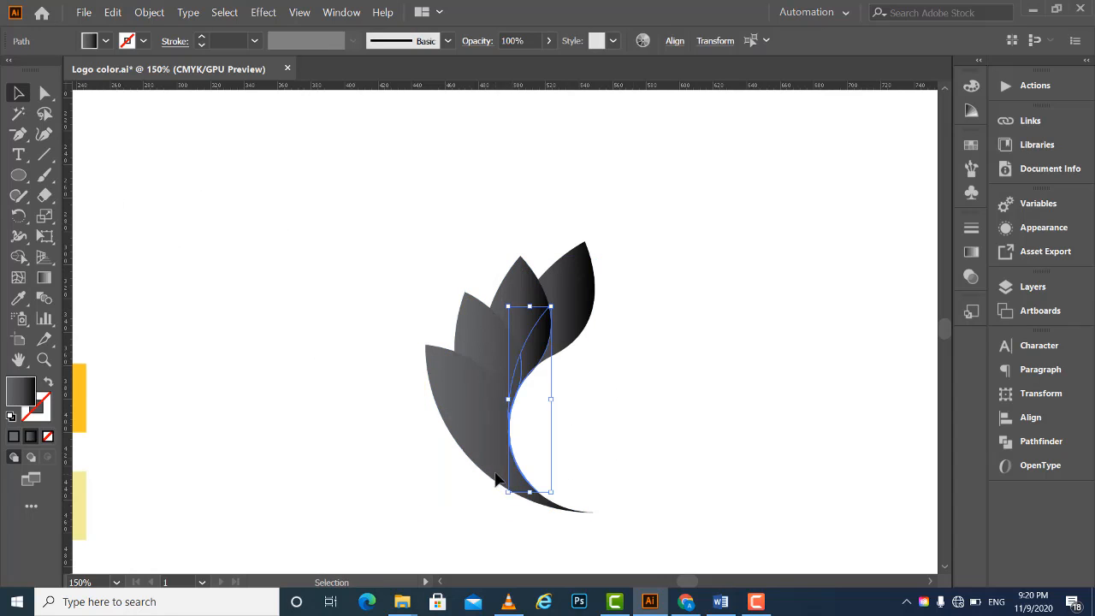
click(398, 420)
drag(405, 251, 539, 359)
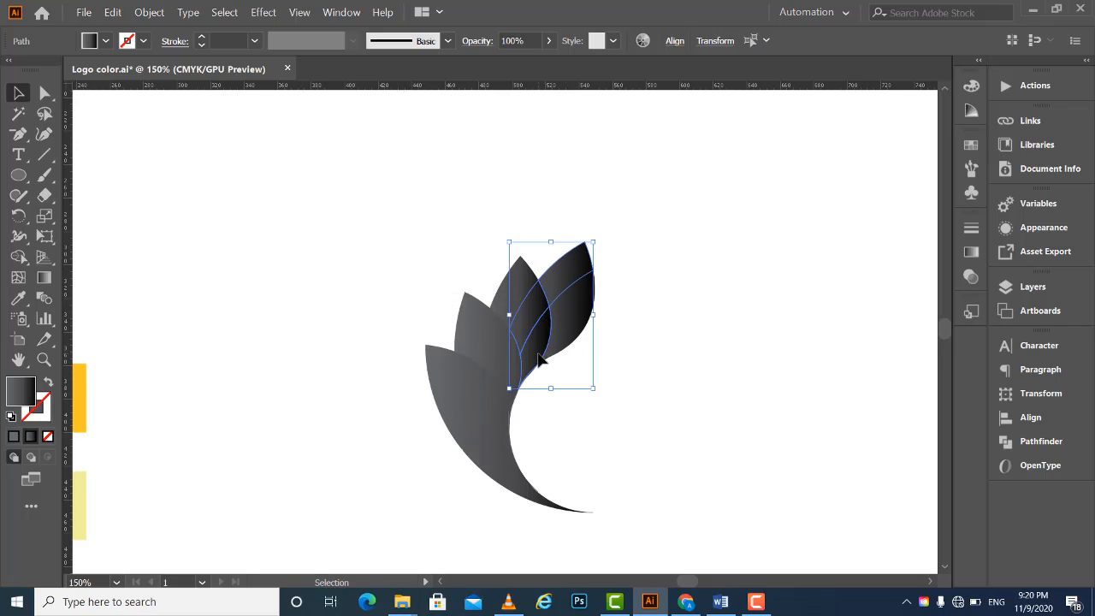
key(a)
key(v)
click(460, 276)
drag(385, 201, 568, 333)
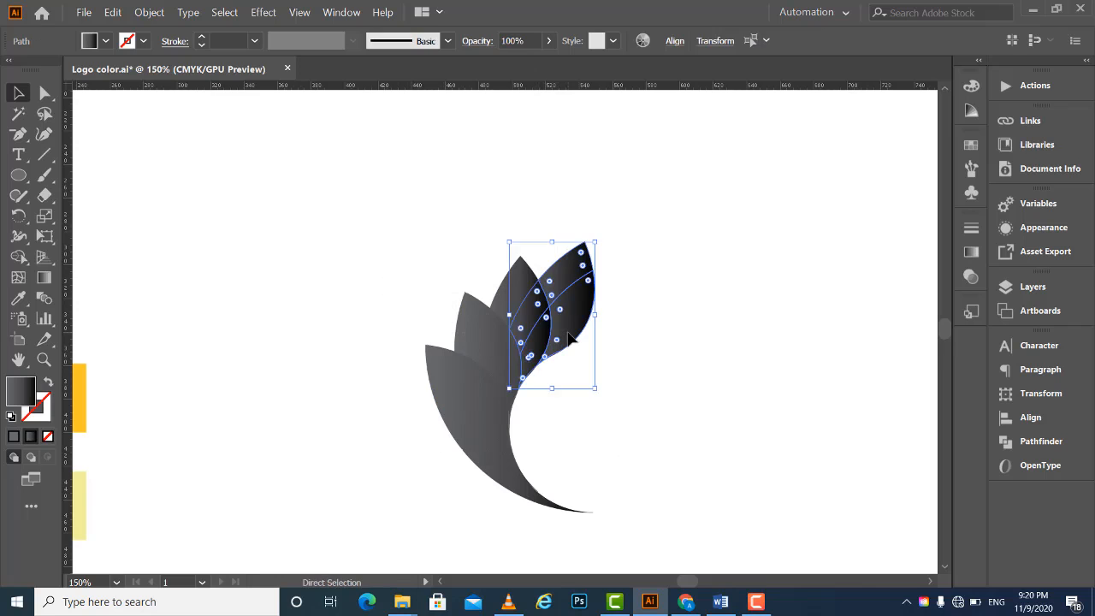
key(ctrl+h)
drag(588, 399, 485, 505)
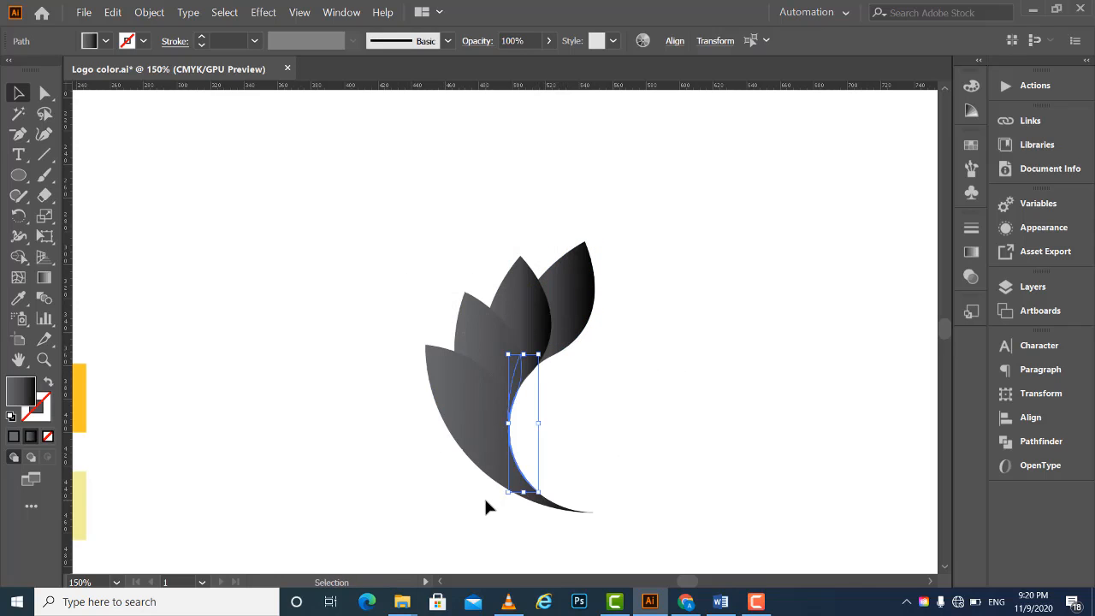
click(581, 394)
Delete the leftover slivers along the fan's inner curve, from the fourth leaf's base down to the lowest leaf.
click(521, 374)
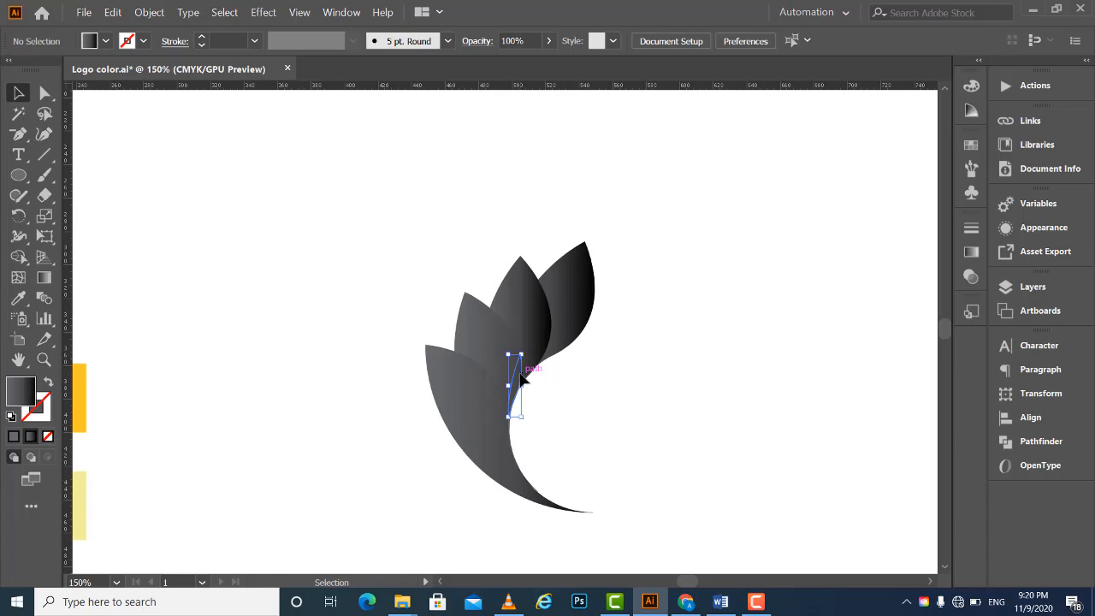
key(Delete)
key(a)
click(524, 379)
key(Delete)
drag(604, 335, 528, 500)
key(Delete)
key(Delete)
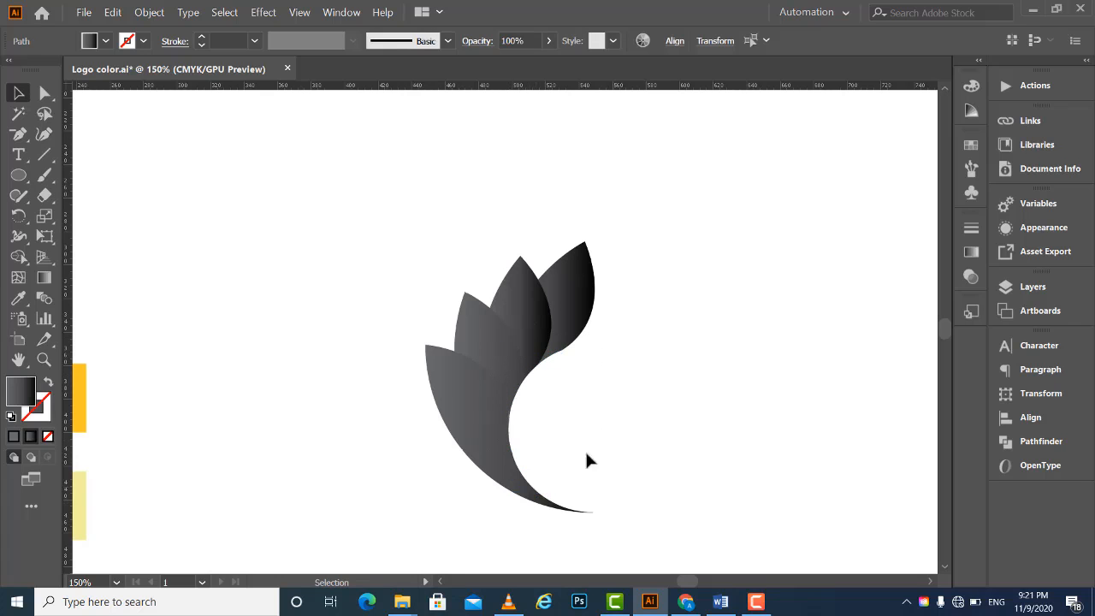
Delete further stray slivers along the inner curve beside the lowest leaf and check its lower tip.
drag(647, 515, 497, 432)
key(Delete)
drag(634, 342, 493, 480)
key(Delete)
drag(552, 394, 638, 579)
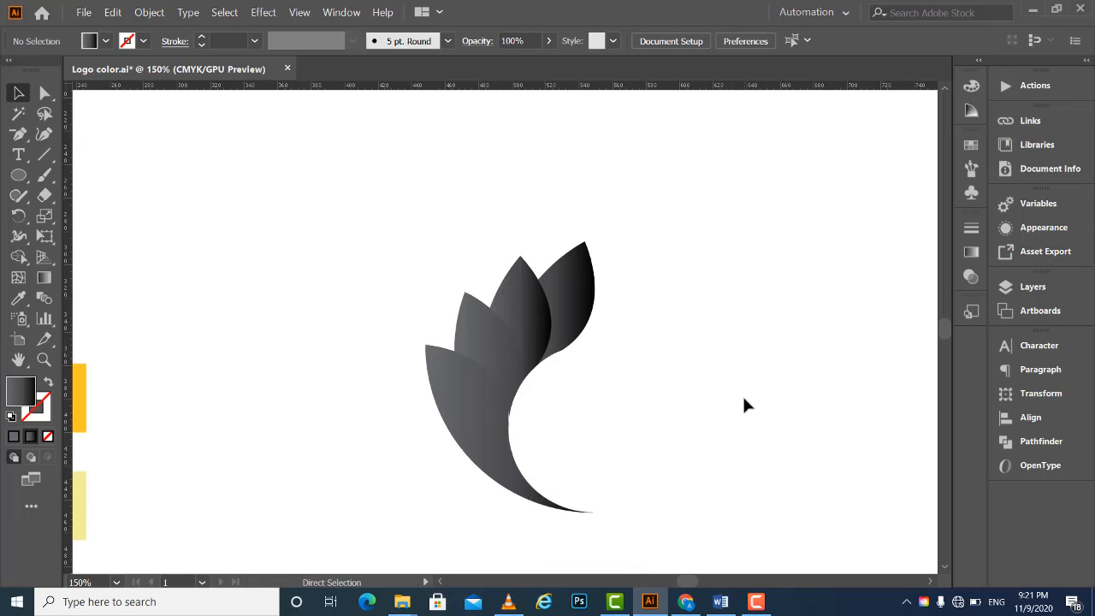
Undo the last sliver deletion and select all pieces of the four-leaf fan.
key(ctrl+z)
key(ctrl+a)
key(v)
click(707, 423)
drag(339, 218, 628, 513)
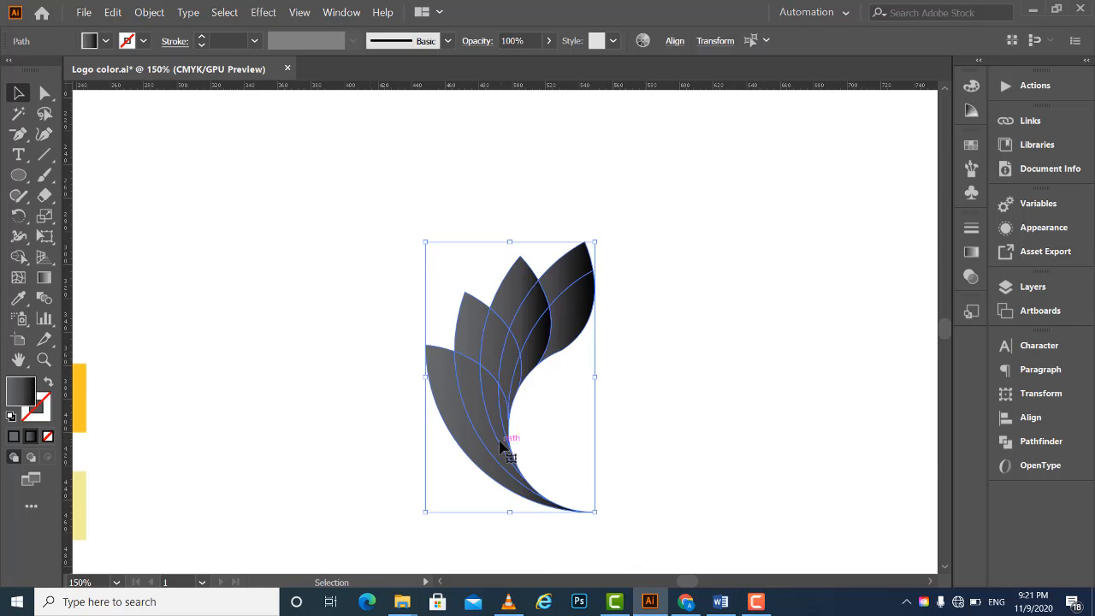
Fill the black square of the colour palette with the dark gray-to-black linear gradient.
drag(542, 432, 541, 362)
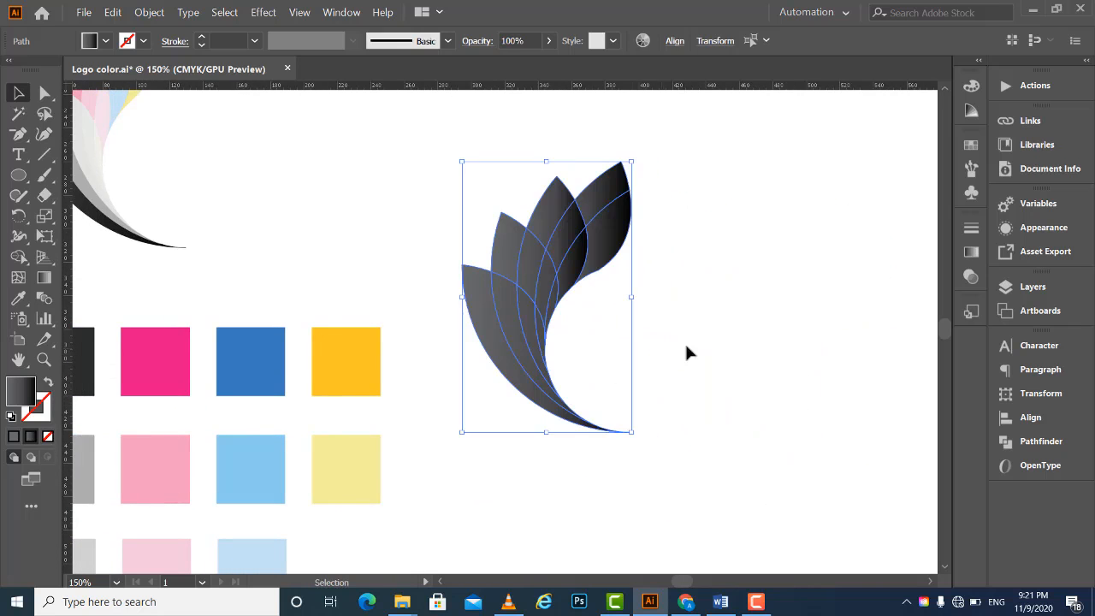
click(692, 356)
drag(471, 315, 645, 325)
click(257, 363)
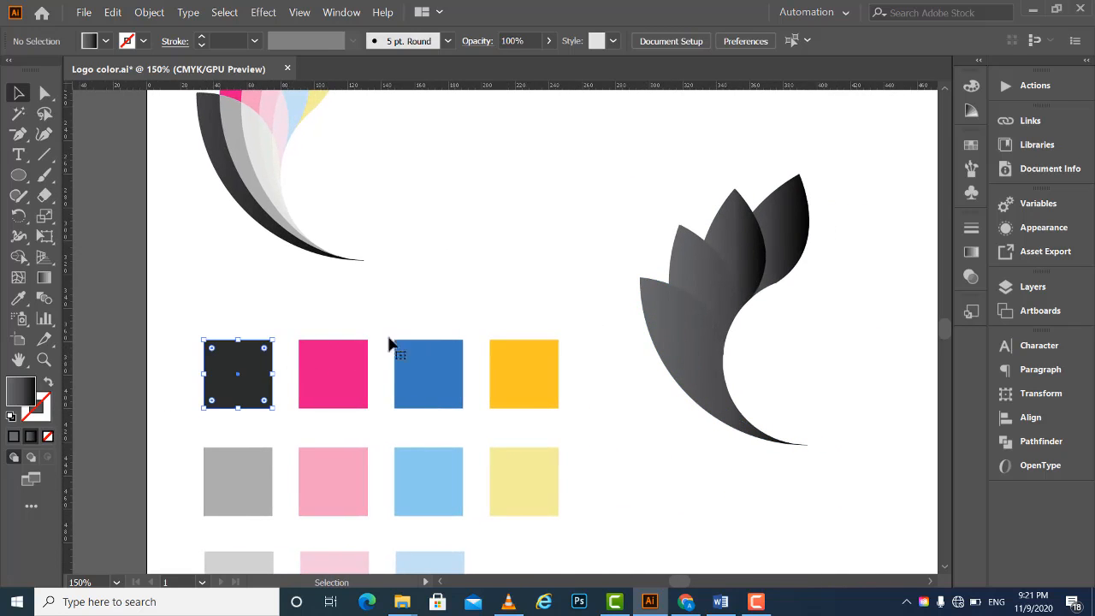
click(971, 251)
click(872, 352)
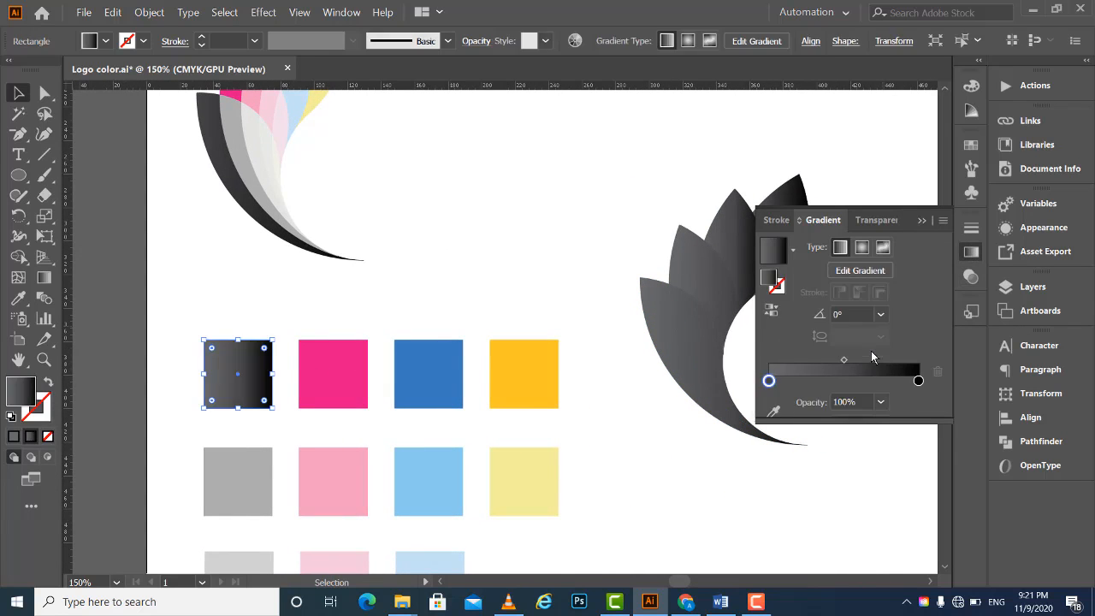
click(628, 150)
click(921, 220)
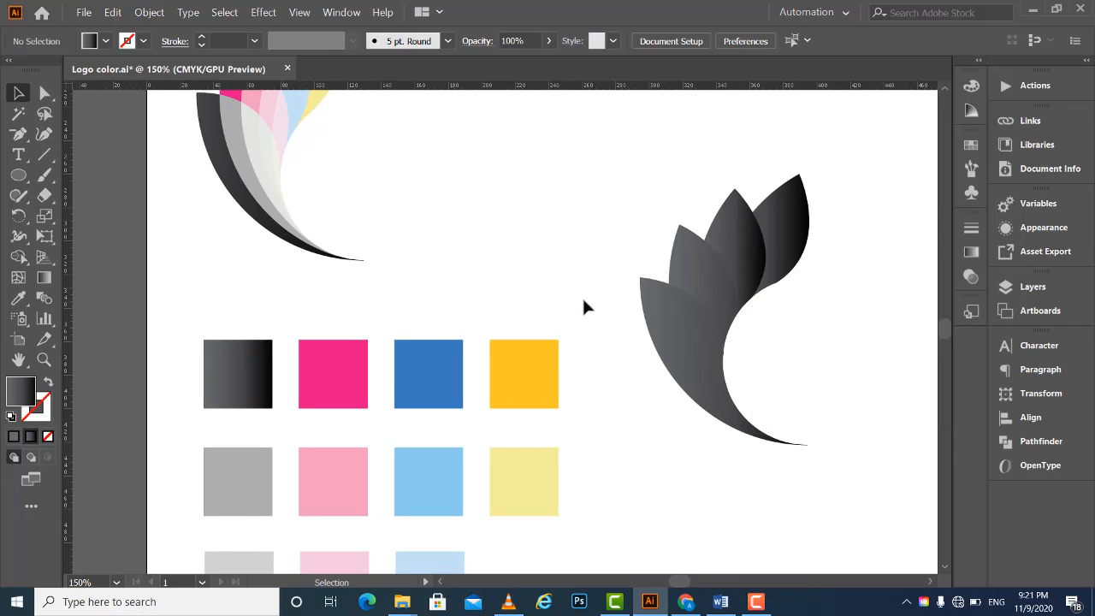
Sample the gradient swatch for the lowest leaf's outer strip and the magenta swatch for the second leaf's tip with the Eyedropper.
click(652, 304)
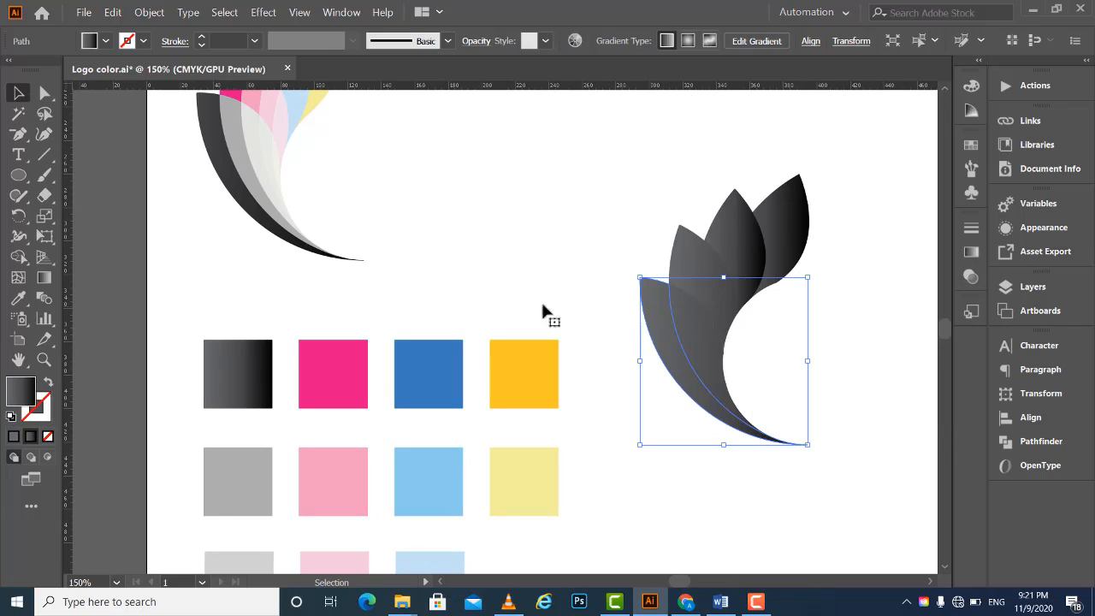
click(18, 299)
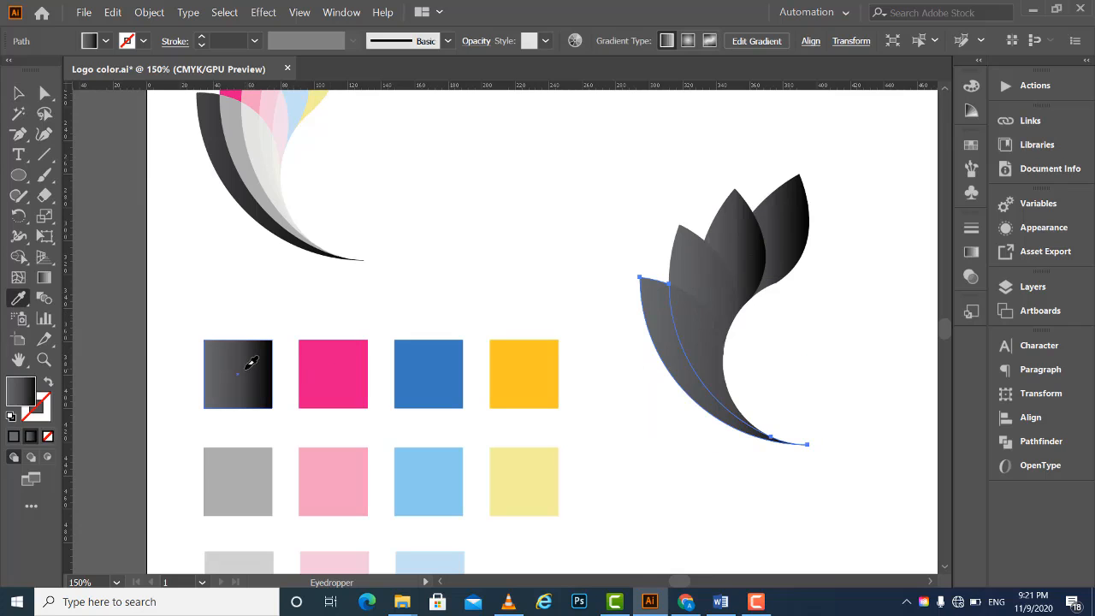
click(19, 92)
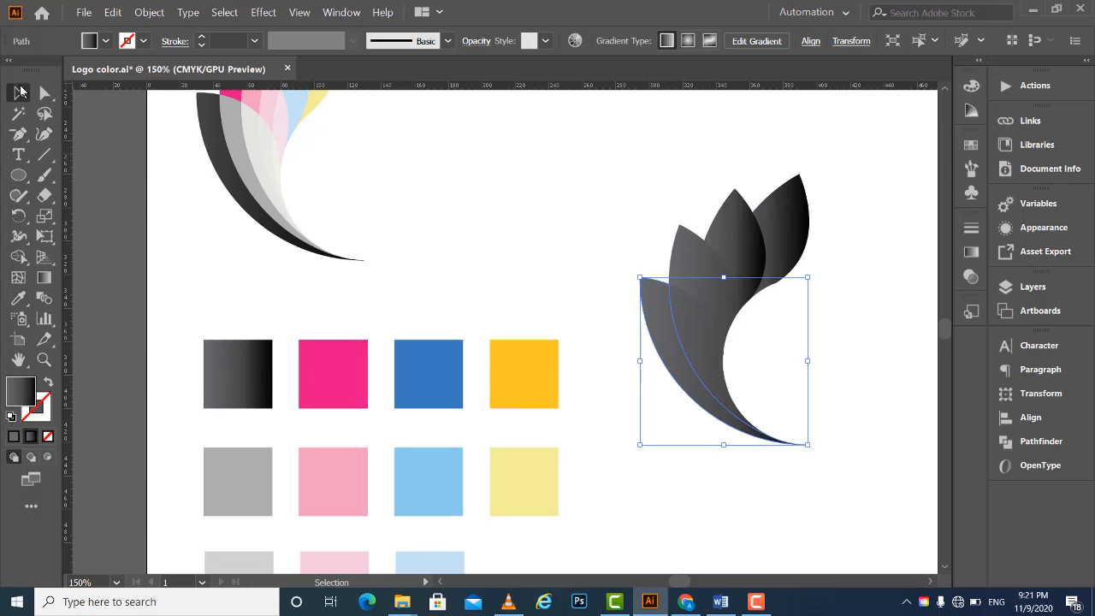
click(685, 255)
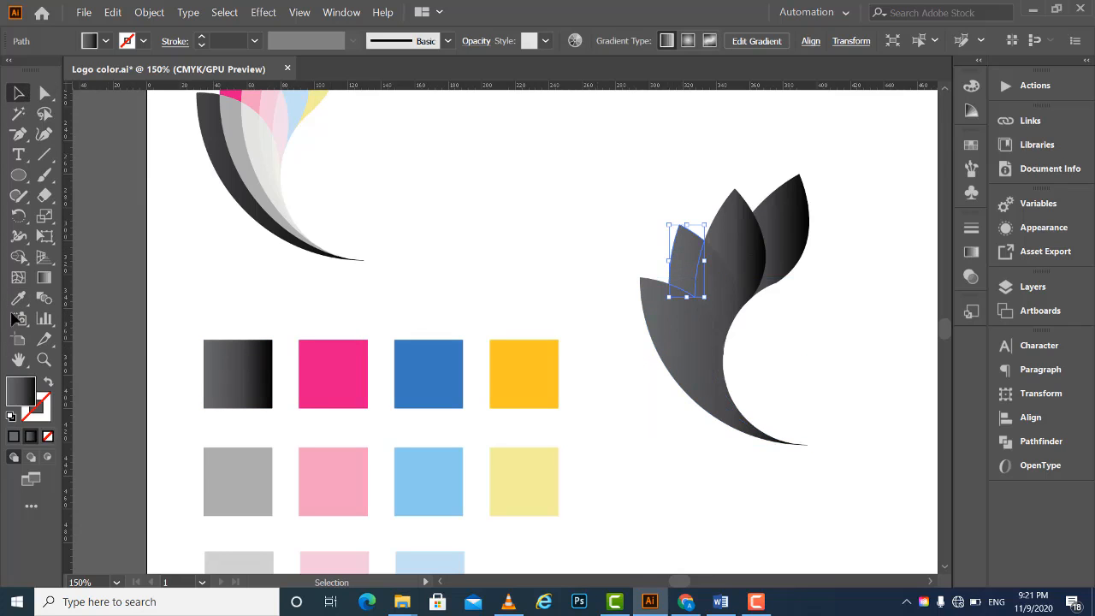
click(18, 298)
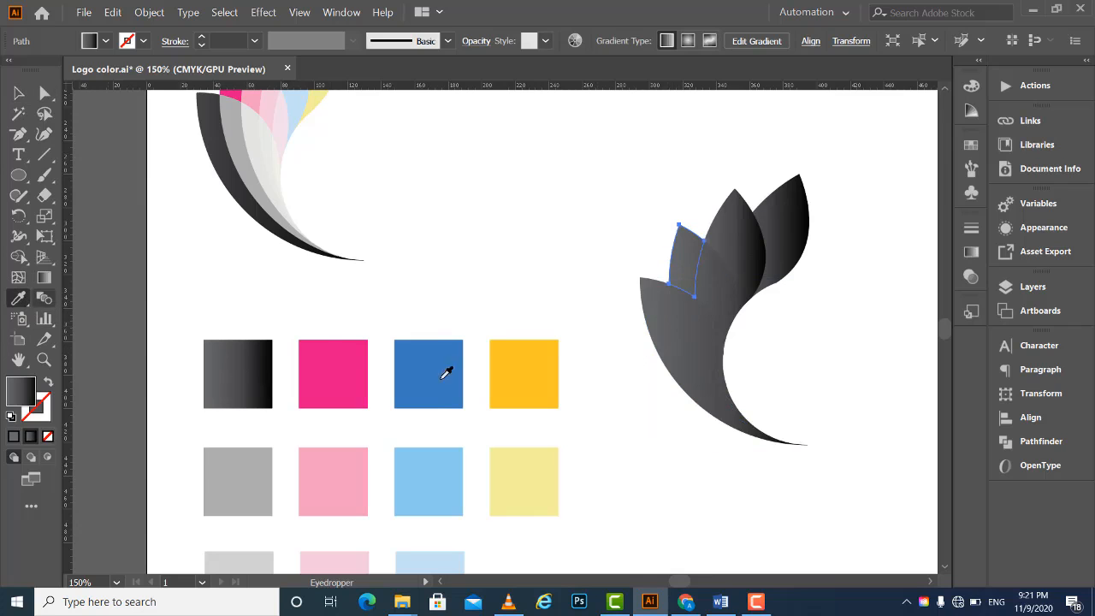
click(363, 361)
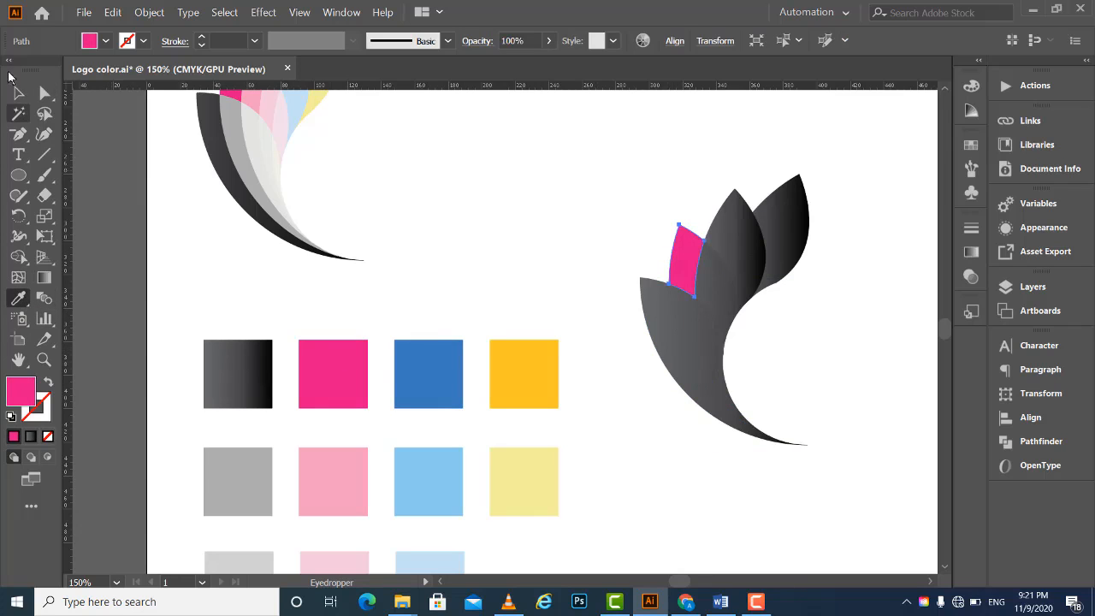
click(18, 94)
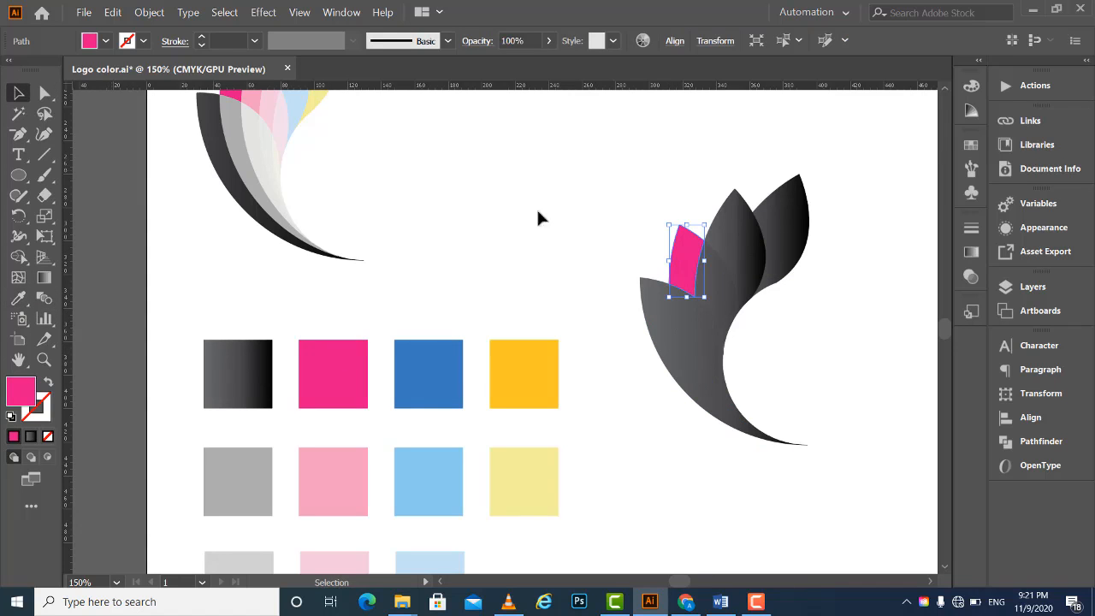
Fill the third leaf's tip with the dark blue swatch and the fourth leaf's tip with the orange-yellow swatch.
click(726, 227)
click(18, 298)
click(437, 359)
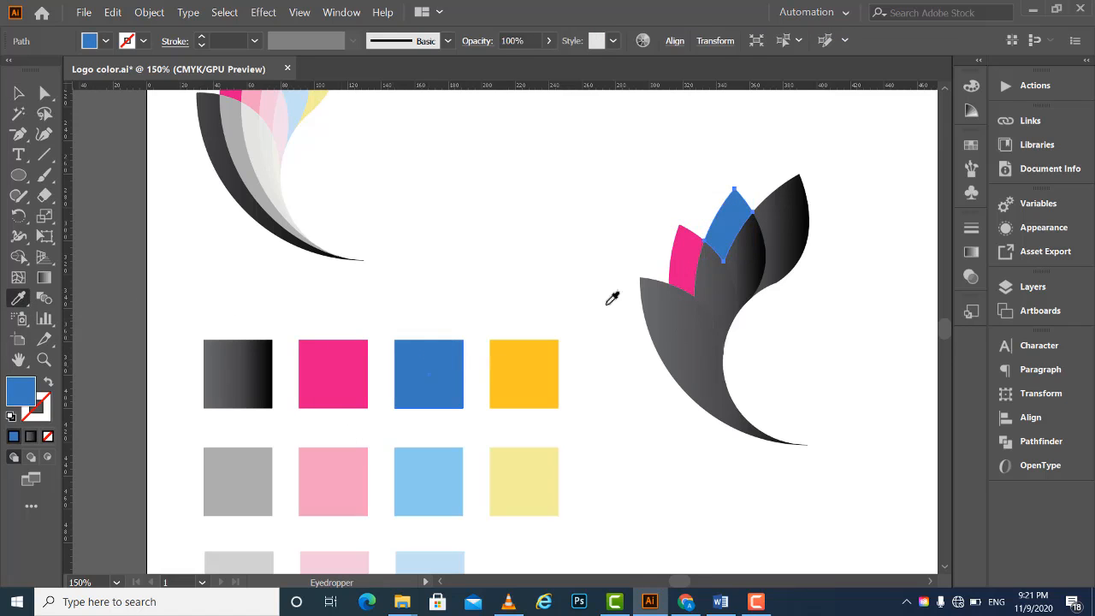
click(18, 92)
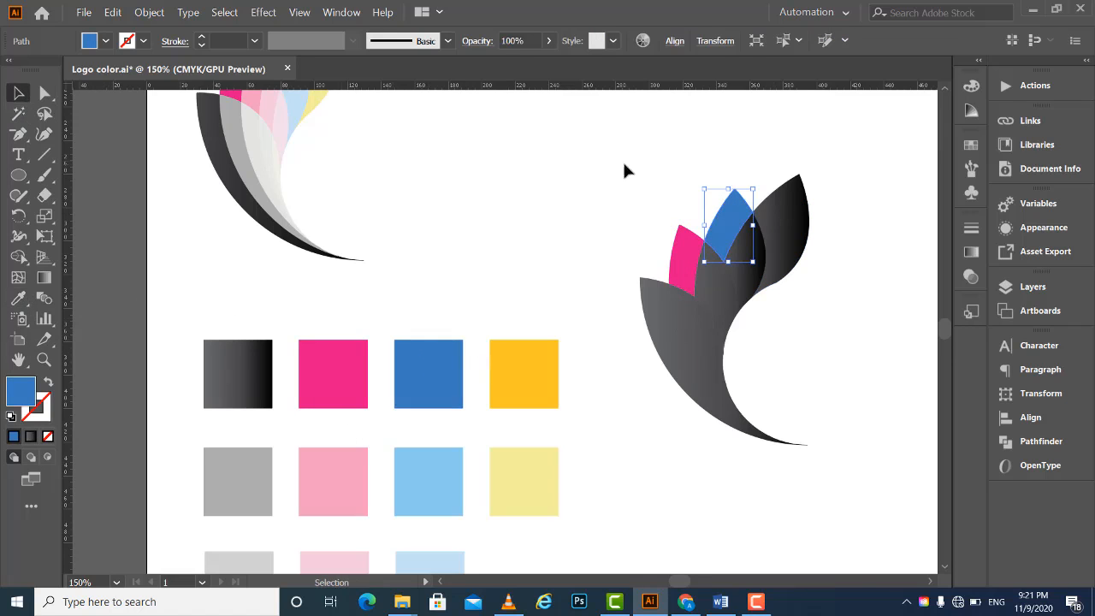
click(775, 214)
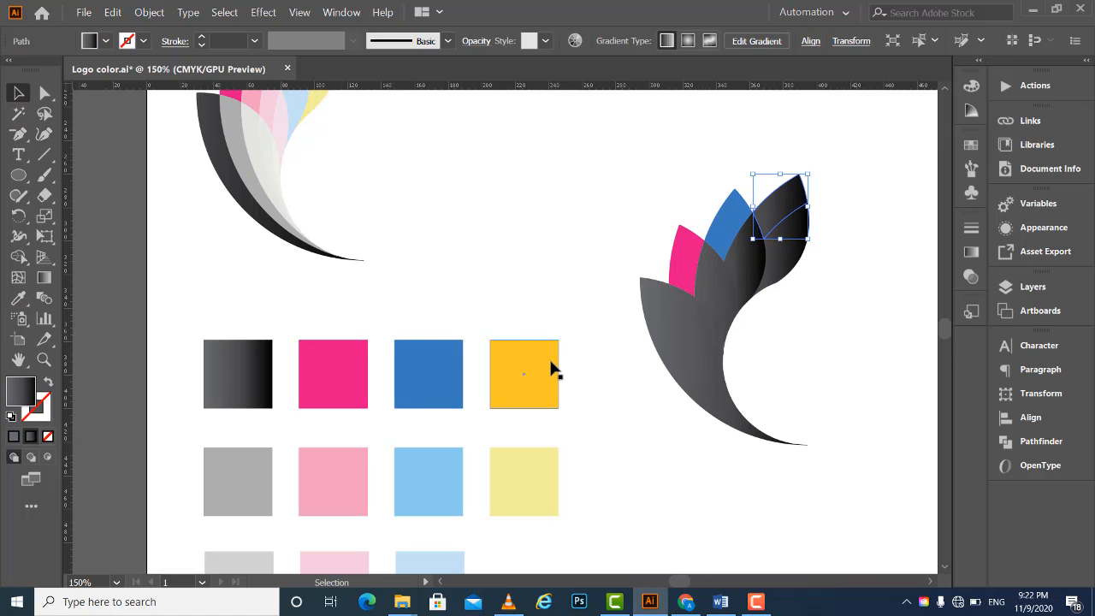
key(i)
click(524, 356)
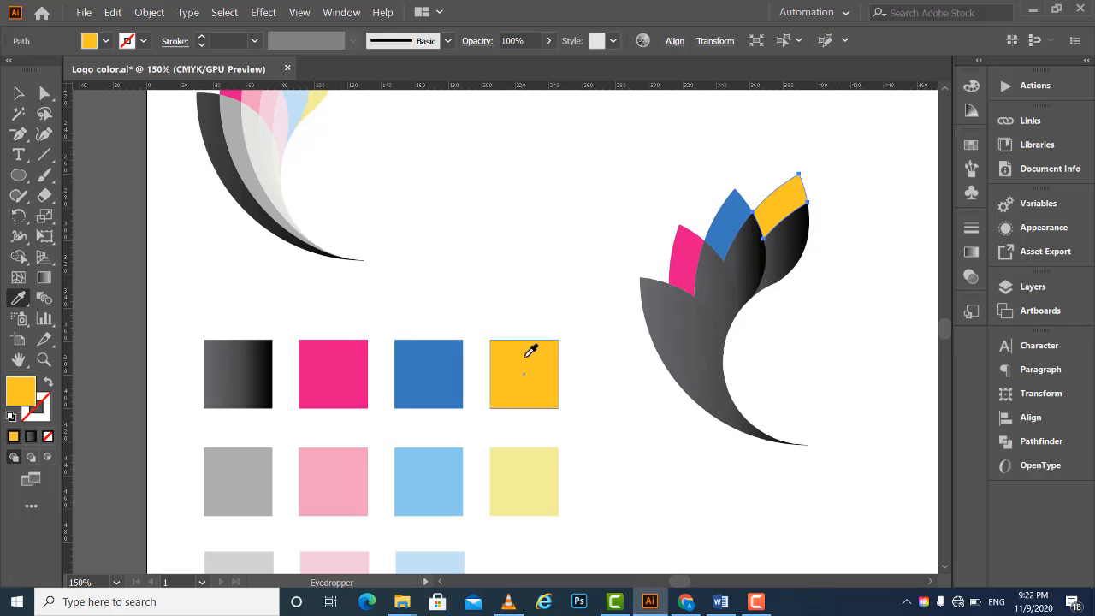
click(18, 92)
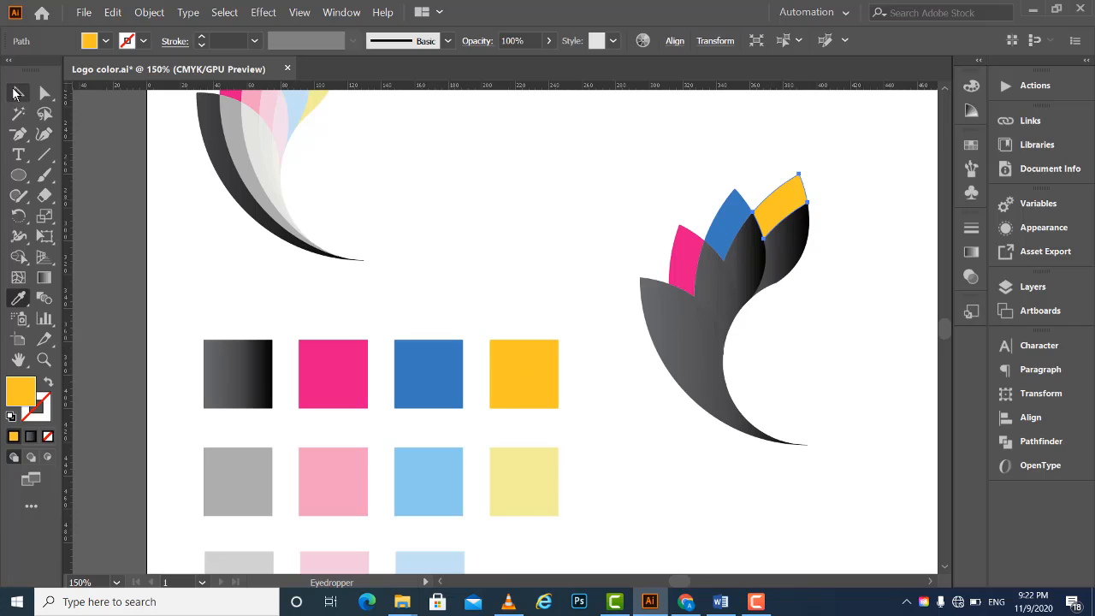
Fill the remaining lower piece of the fourth leaf with the pale yellow swatch colour.
click(799, 246)
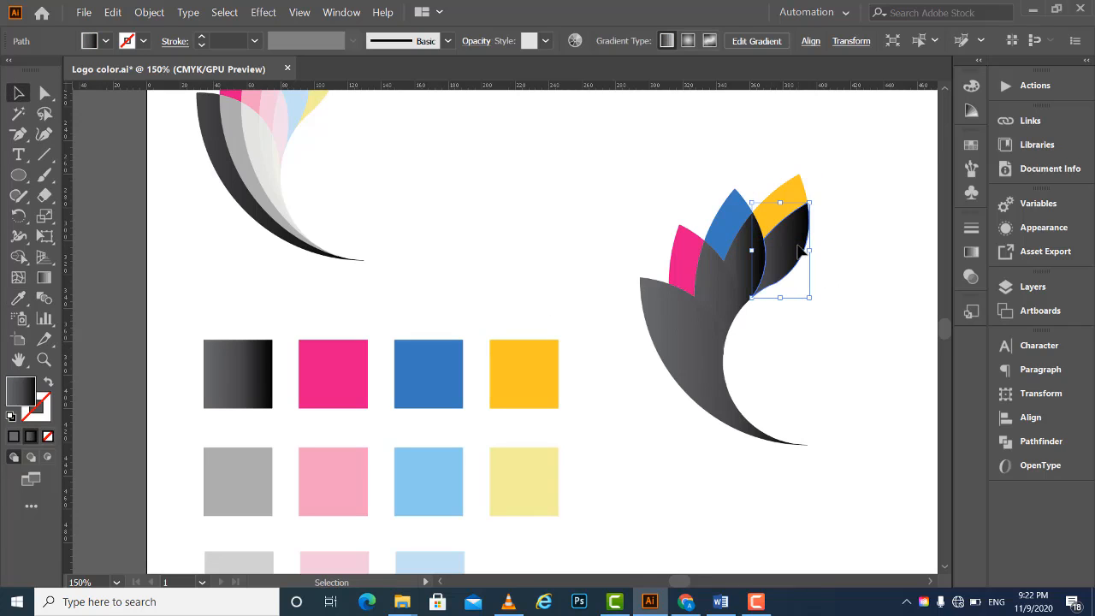
key(i)
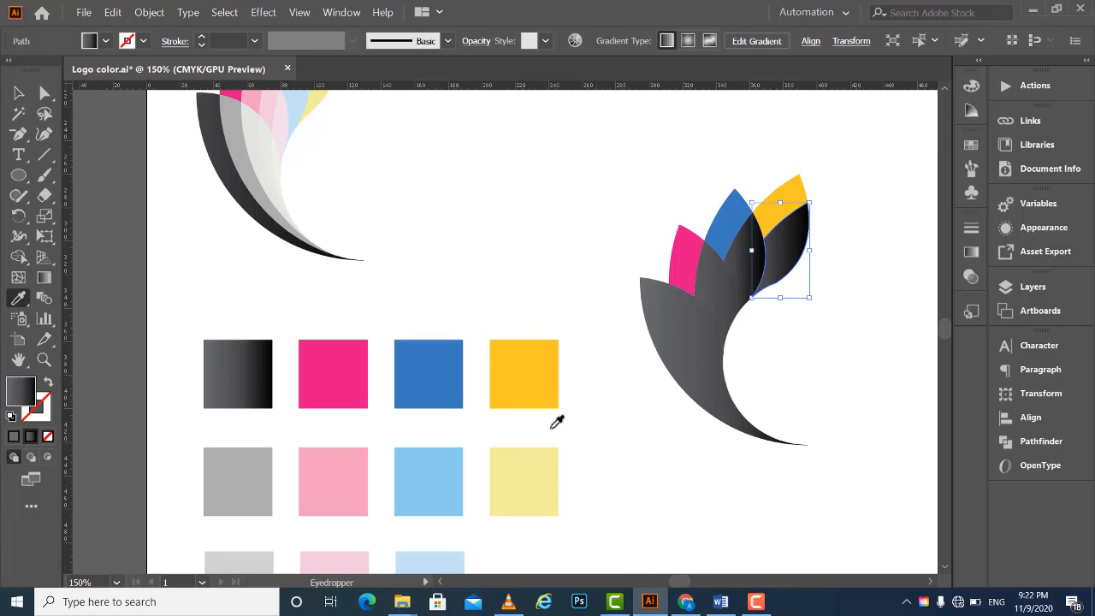
click(545, 468)
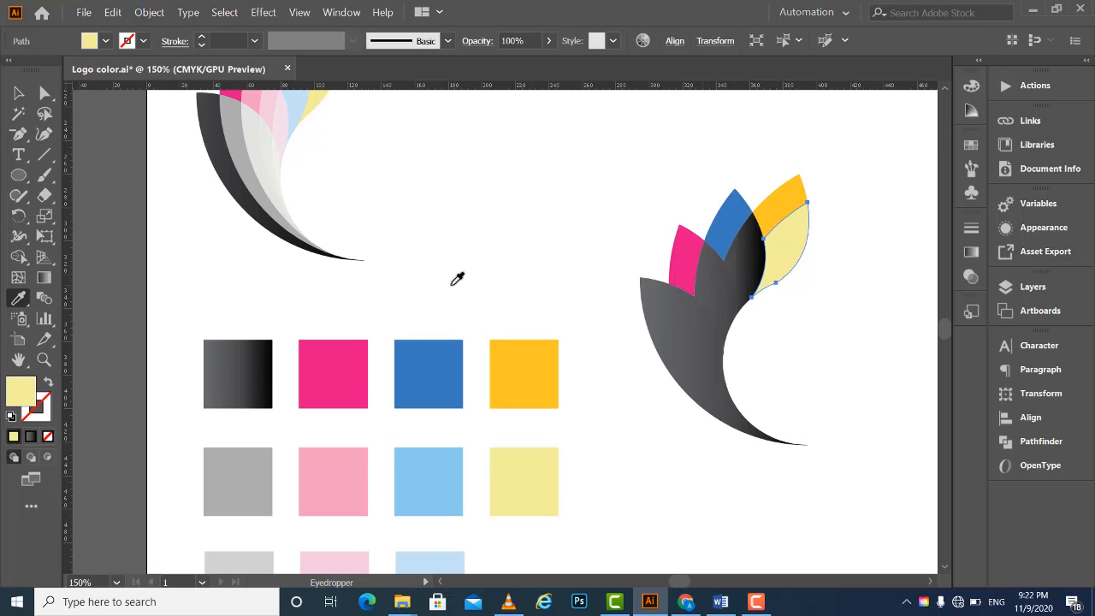
key(v)
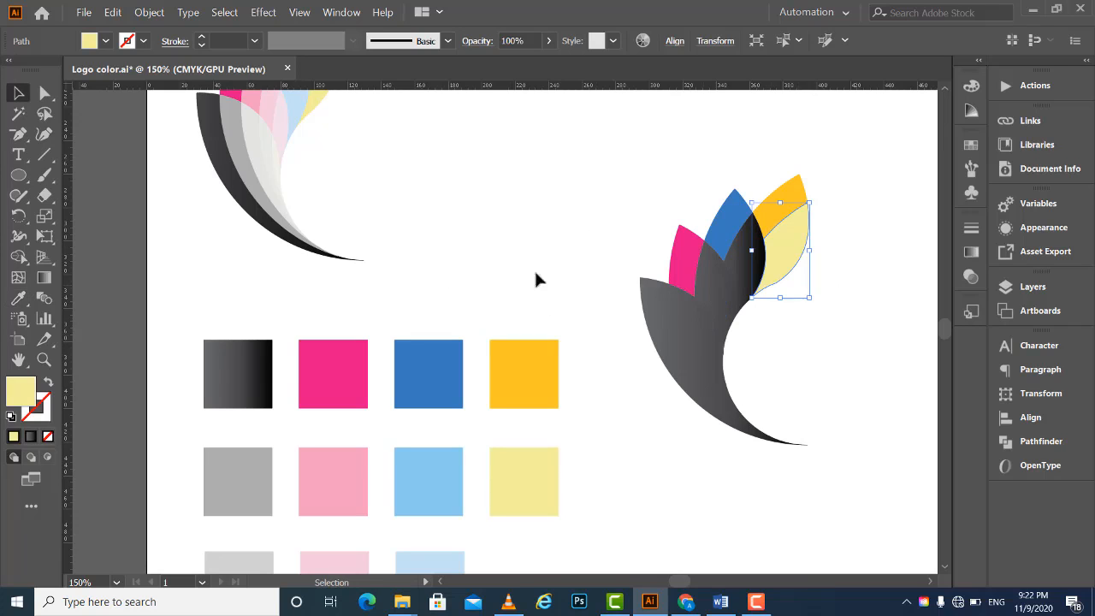
Fill the third leaf's piece just inside its dark blue tip with the medium light blue swatch colour.
click(746, 267)
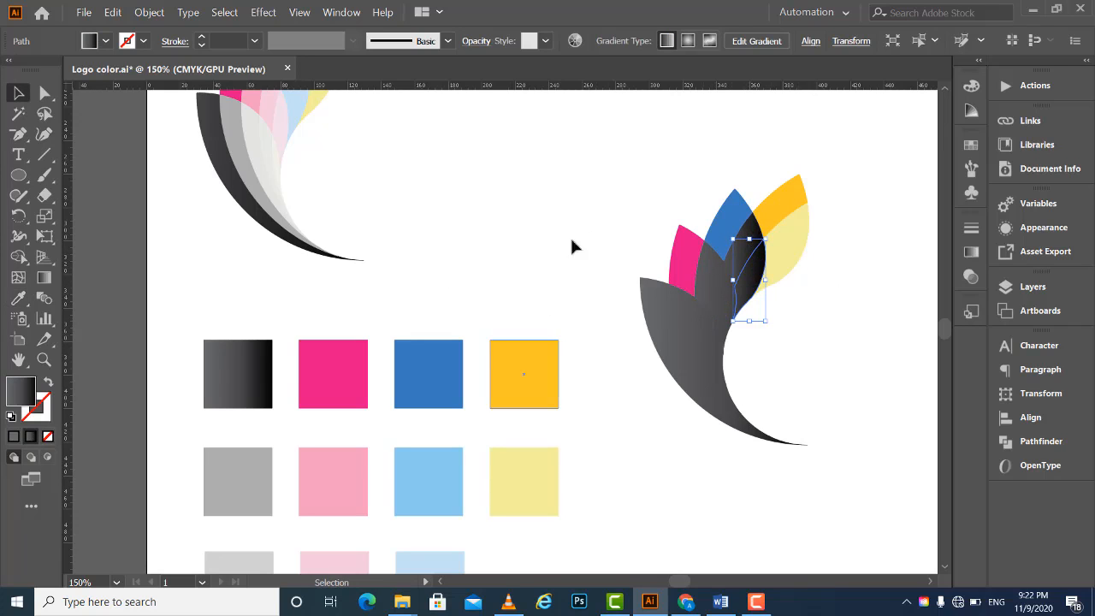
click(581, 199)
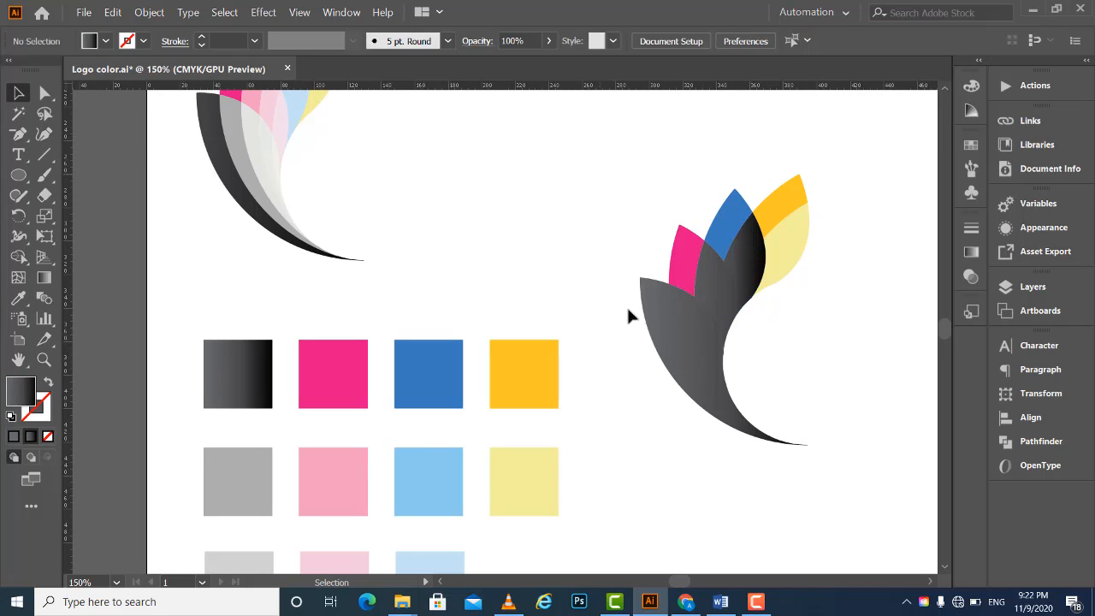
click(683, 318)
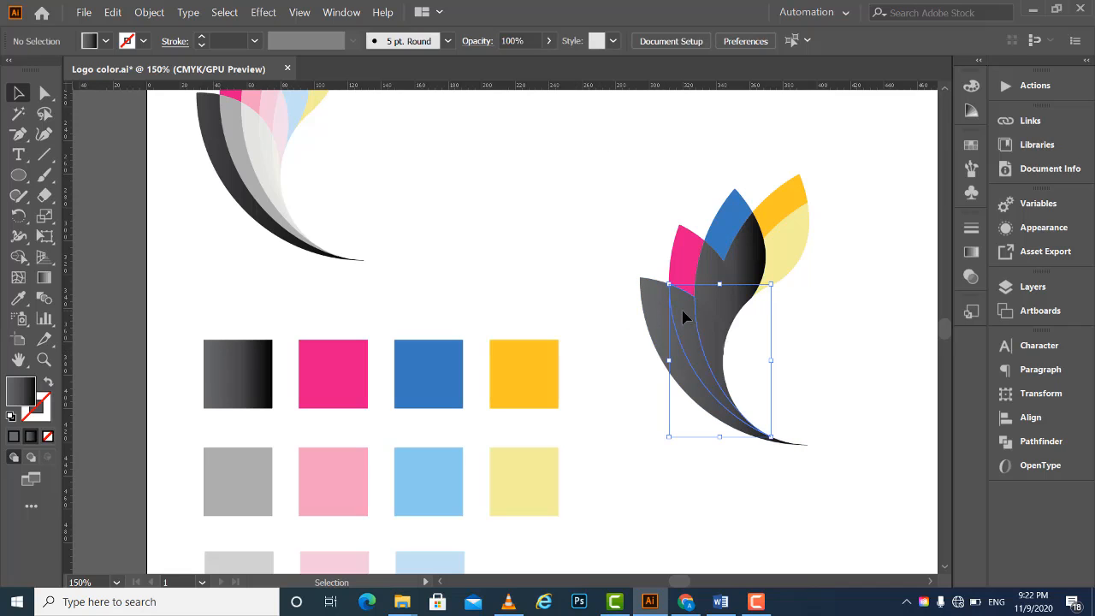
click(744, 255)
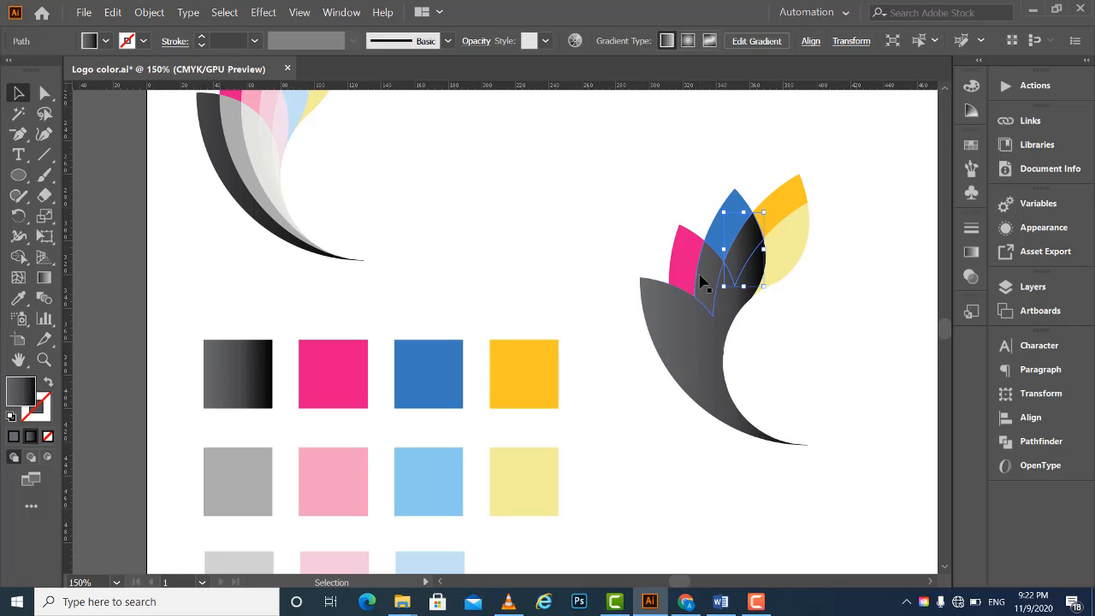
key(i)
click(438, 481)
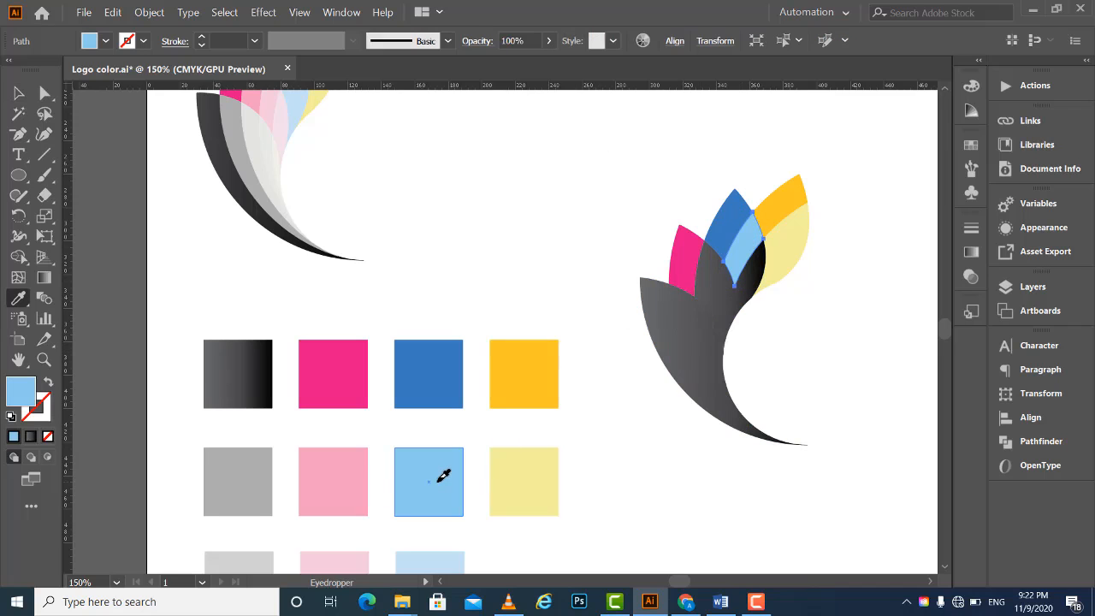
key(v)
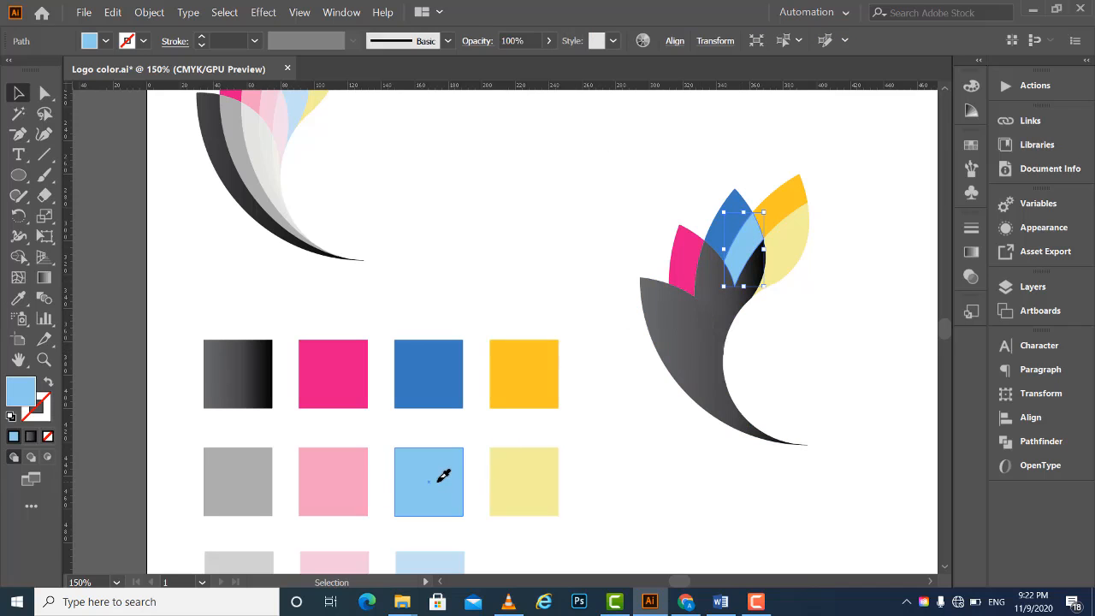
Fill the second leaf's piece beside its magenta tip with the medium pink swatch and the lowest leaf's second strip with the medium gray swatch.
click(709, 279)
key(i)
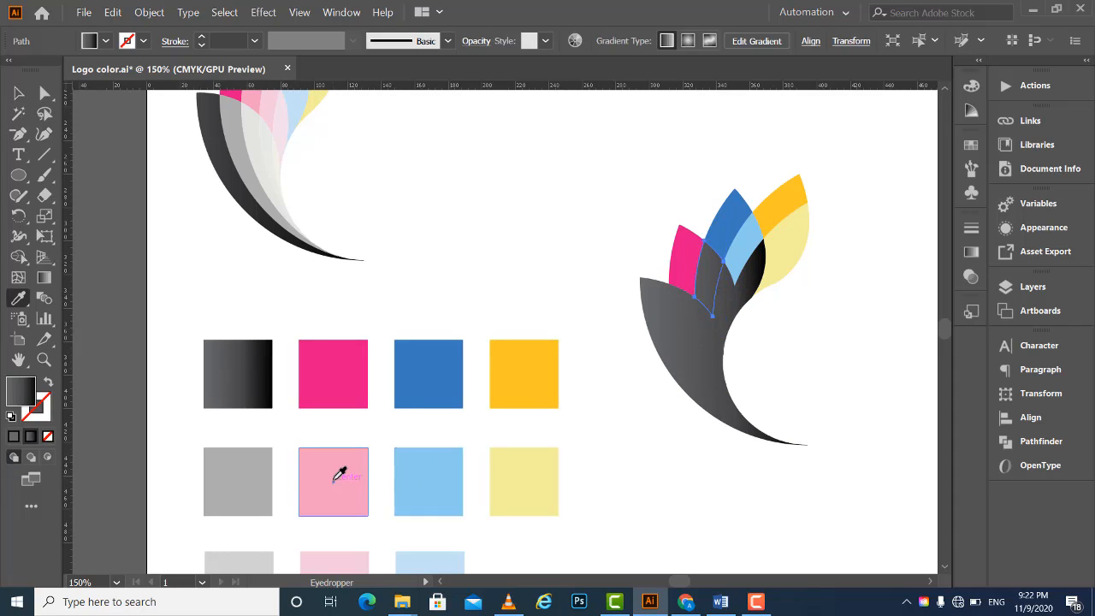
click(335, 480)
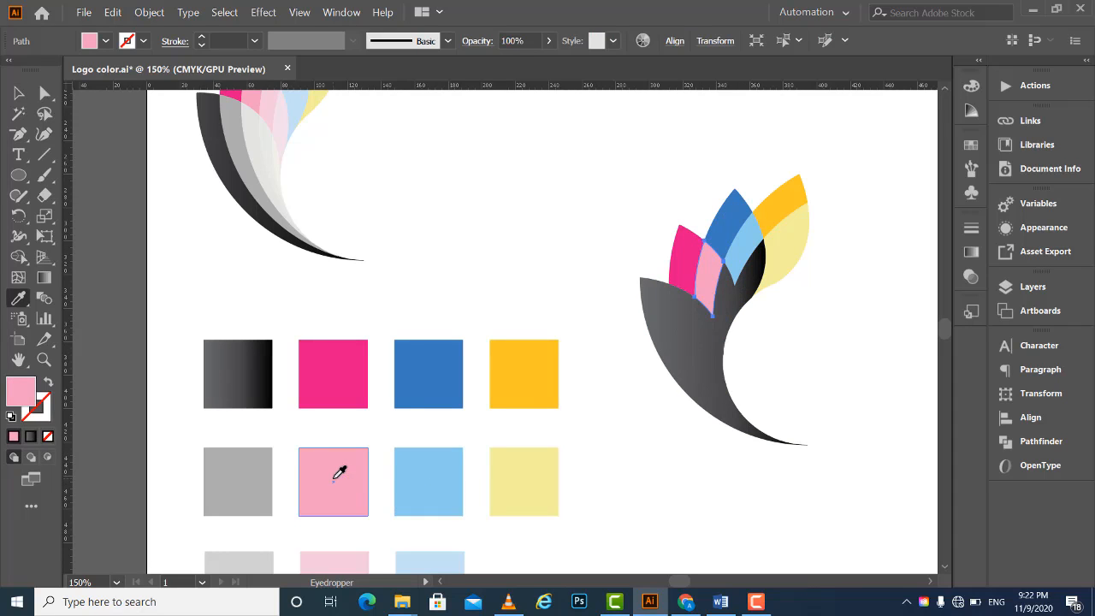
key(v)
click(692, 330)
key(i)
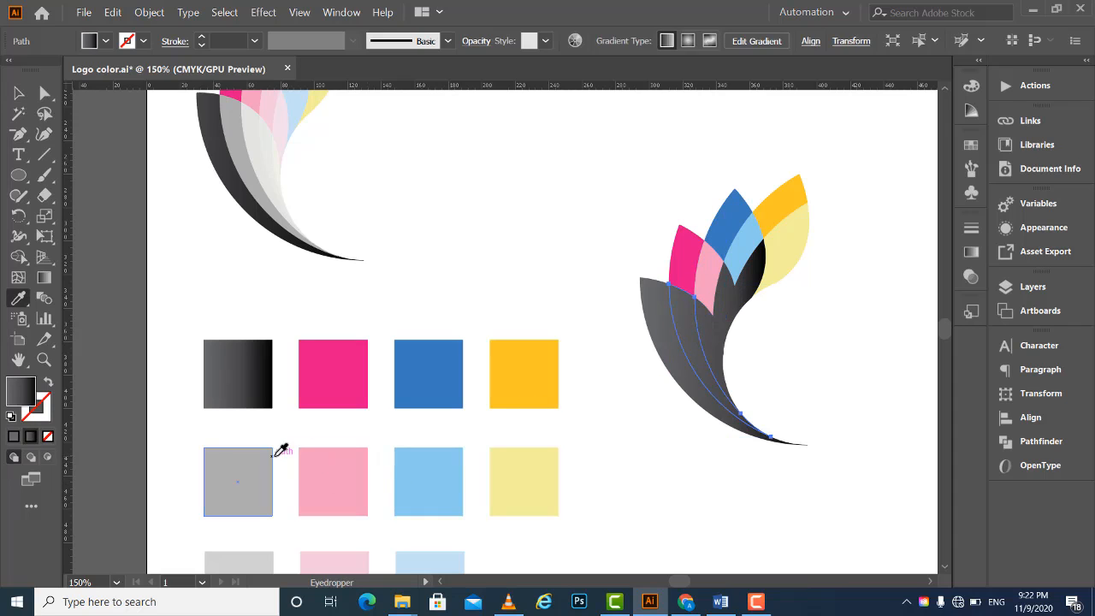
click(251, 469)
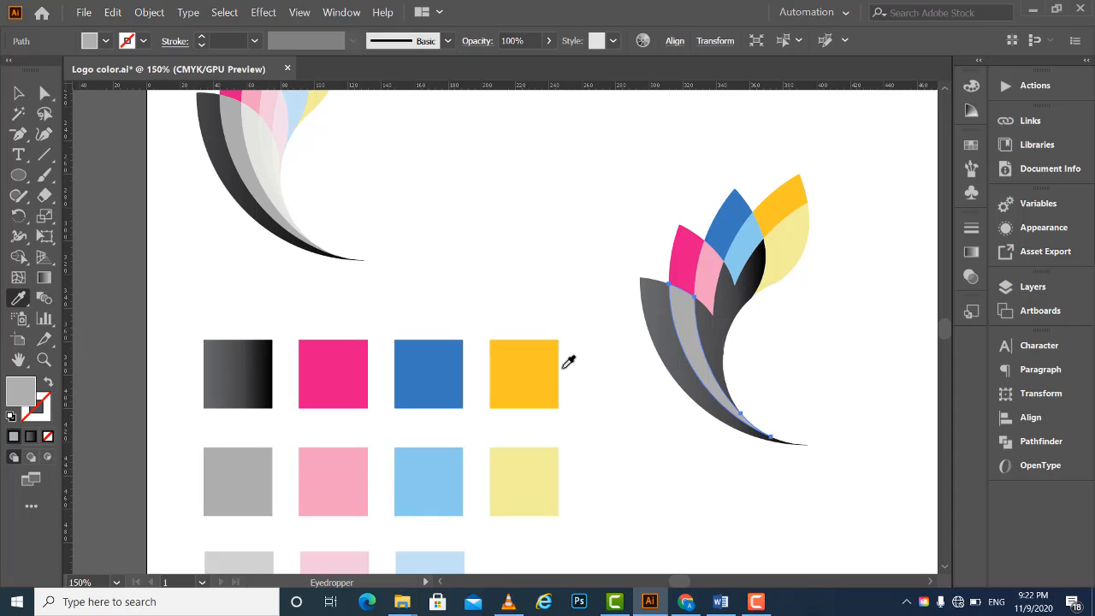
key(v)
Fill the lowest leaf's third strip, inside the medium gray one, with the light gray swatch colour.
click(710, 340)
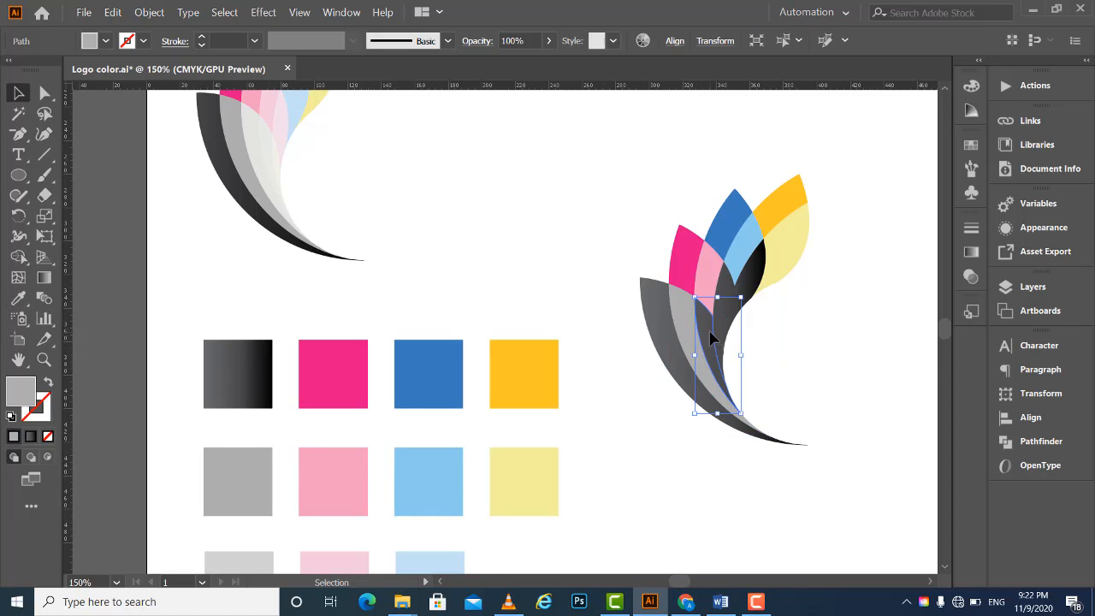
key(space)
drag(648, 408, 624, 304)
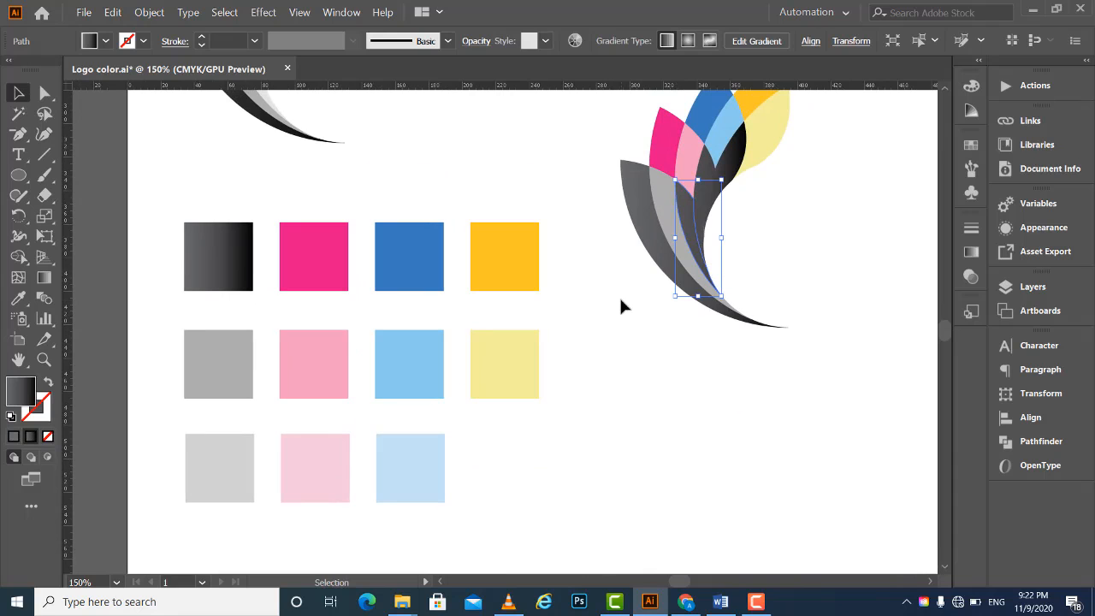
key(i)
click(233, 470)
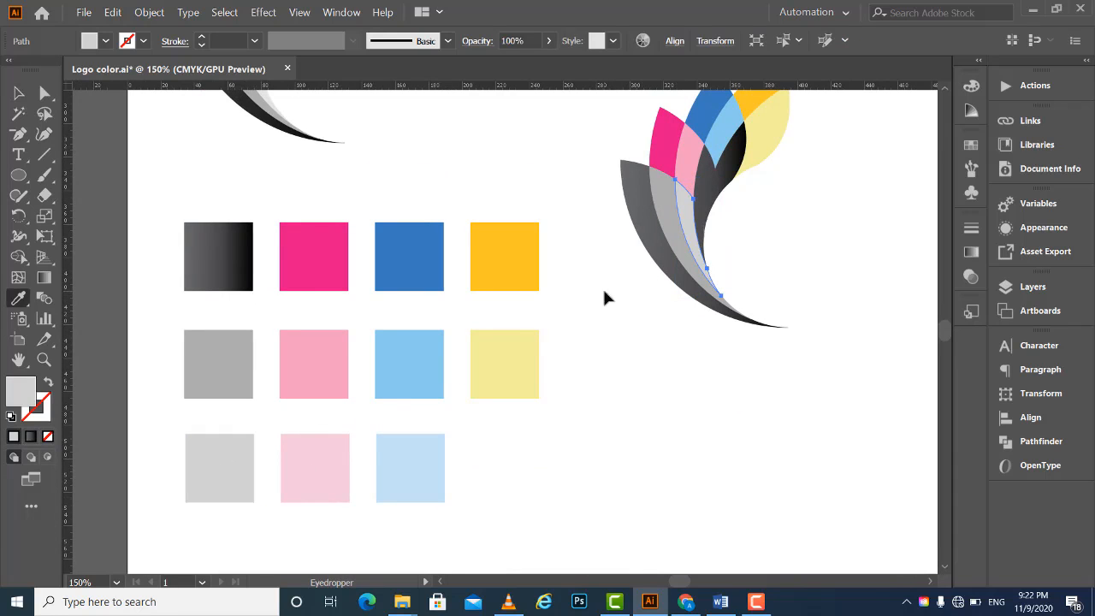
key(v)
Fill the second leaf's dark piece inside the medium pink one with the light pink swatch and the dark sliver below it with the light gray swatch.
click(710, 176)
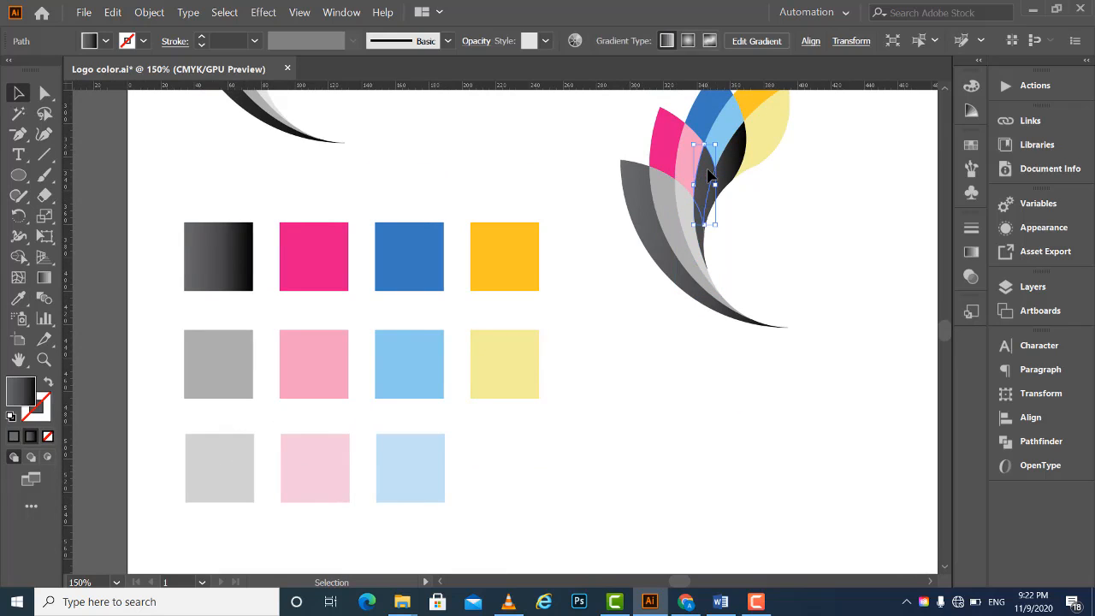
key(i)
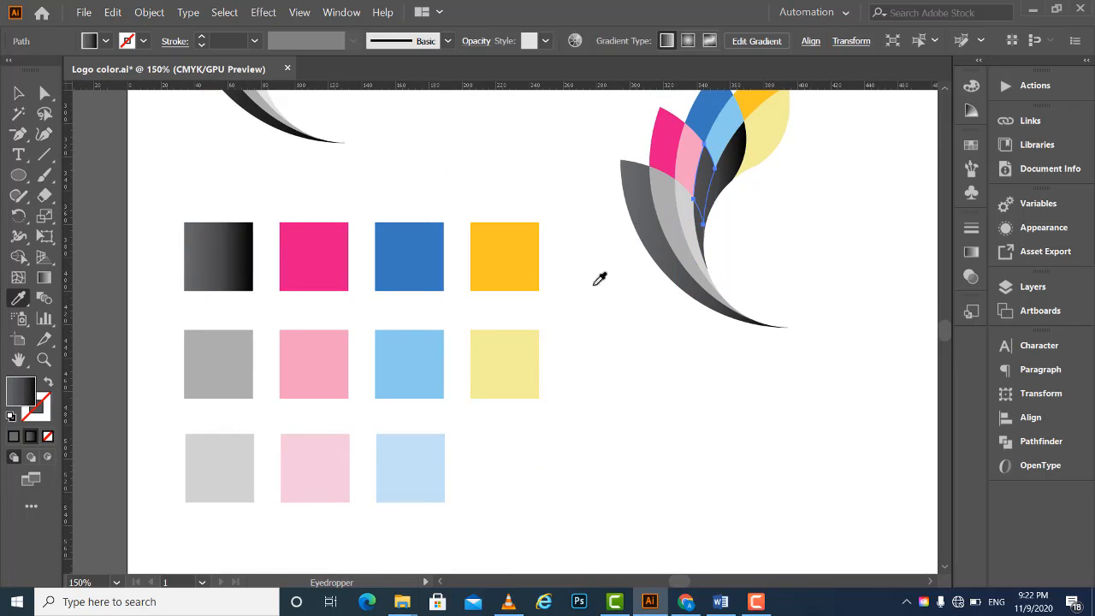
click(322, 456)
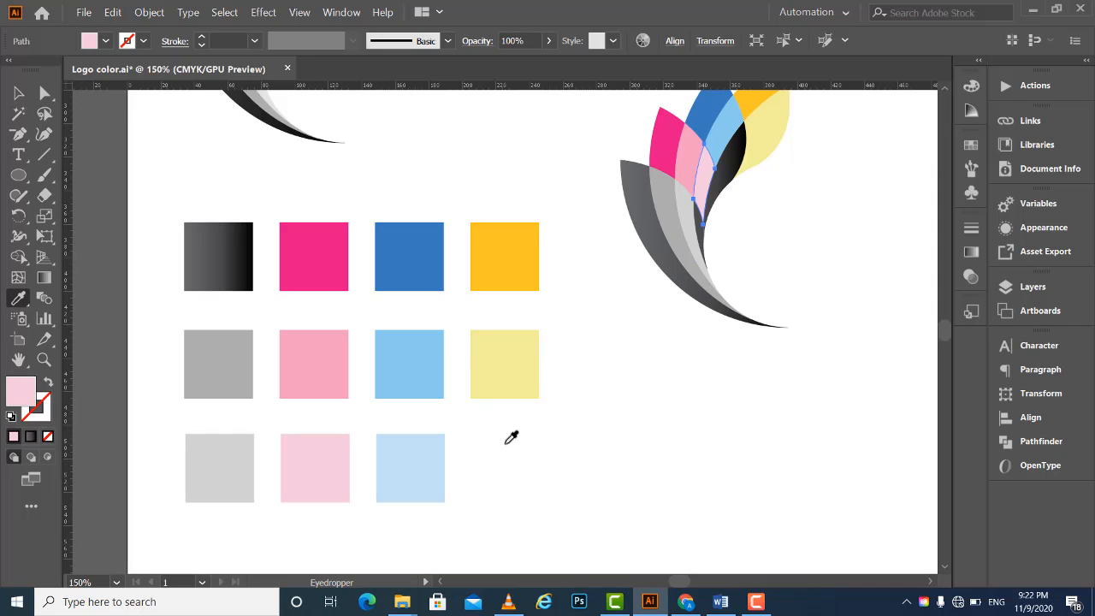
key(v)
click(700, 244)
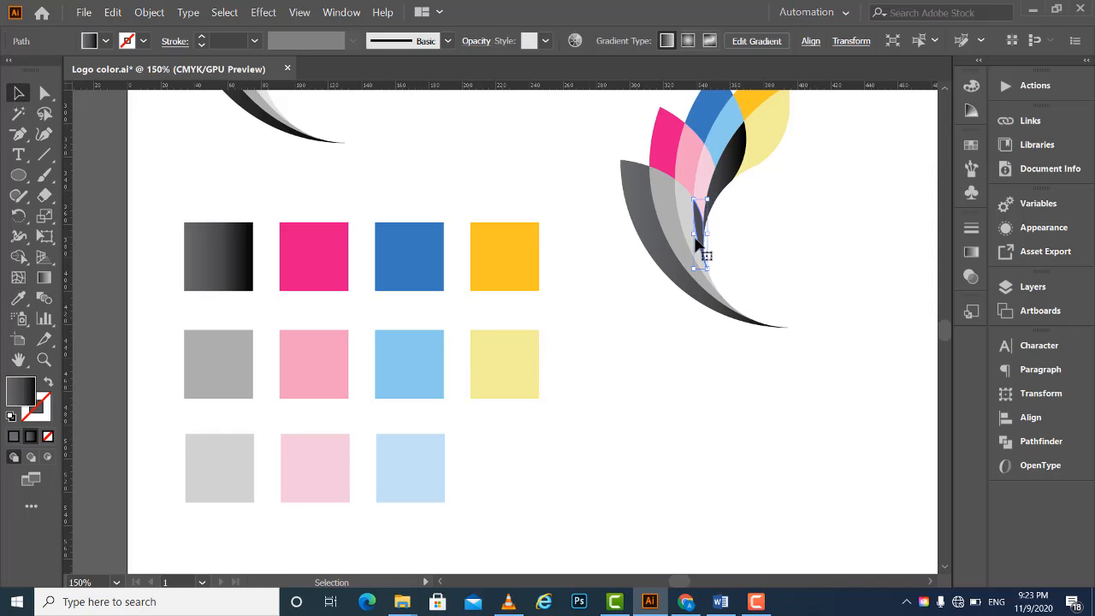
key(i)
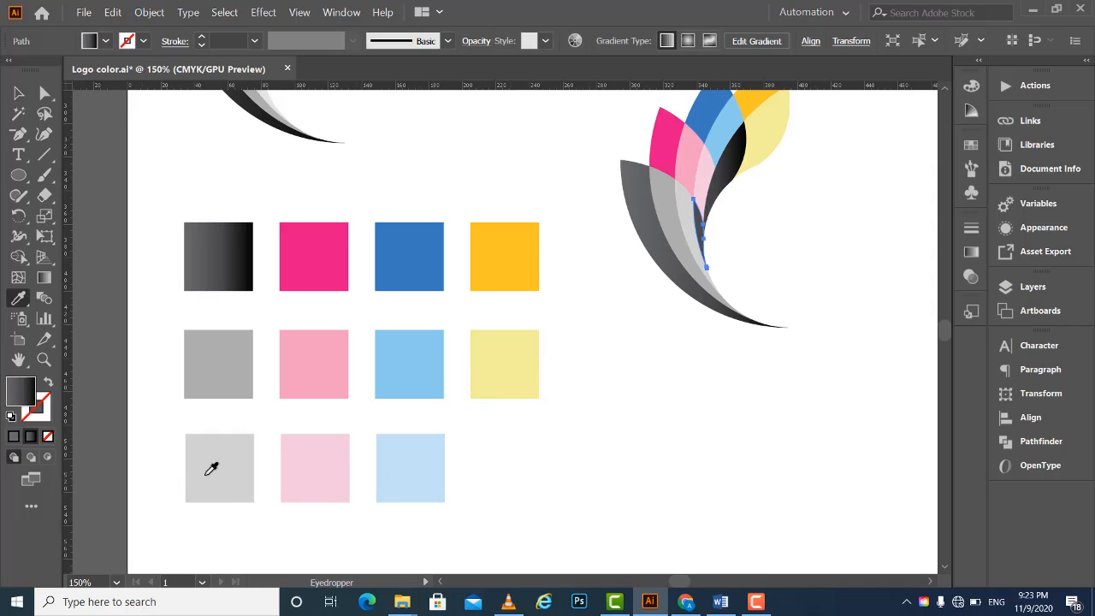
click(222, 471)
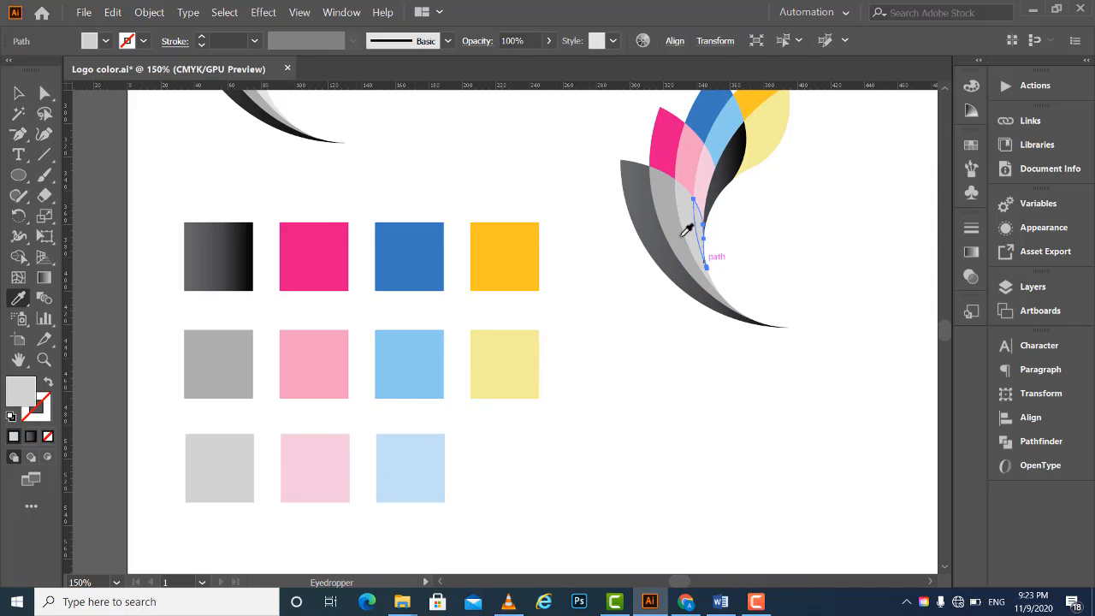
Fill the second leaf's remaining narrow dark piece with the light pink swatch and the third leaf's dark inner piece with the light blue swatch.
key(v)
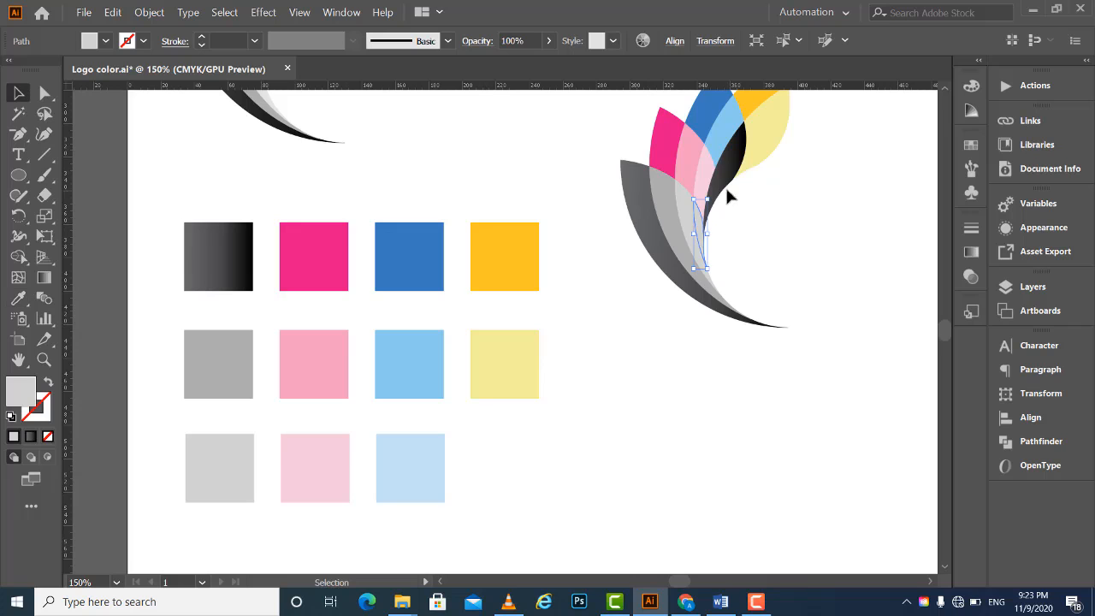
click(717, 194)
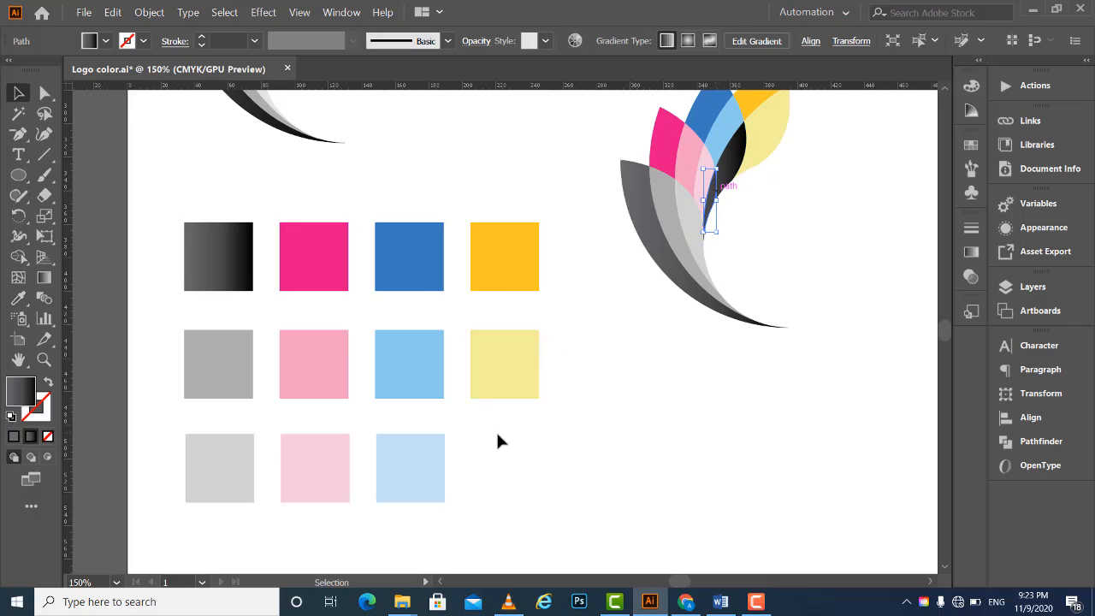
key(i)
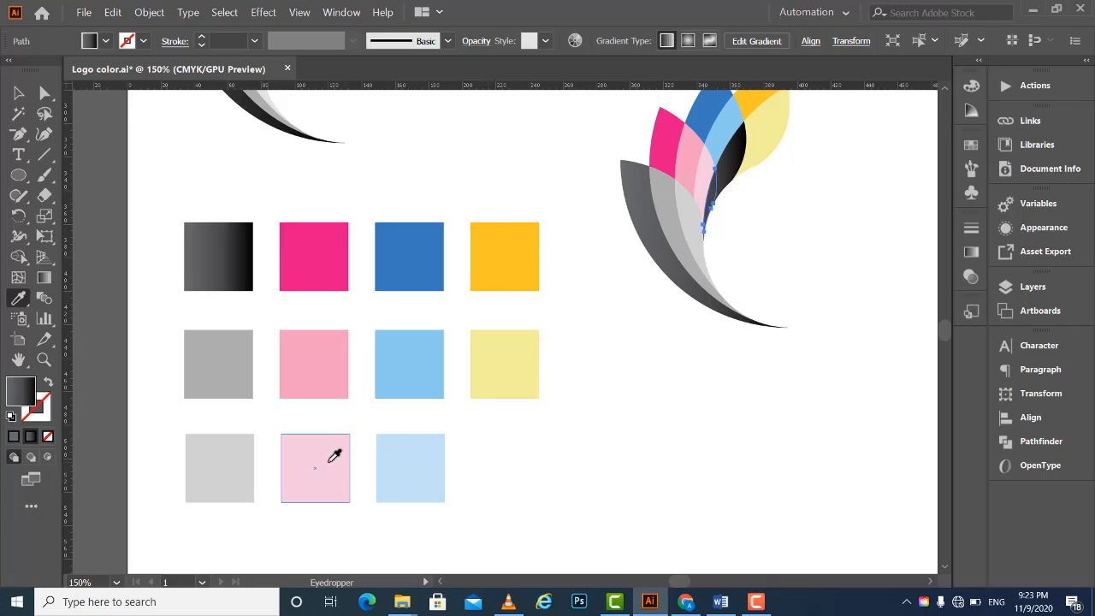
click(333, 458)
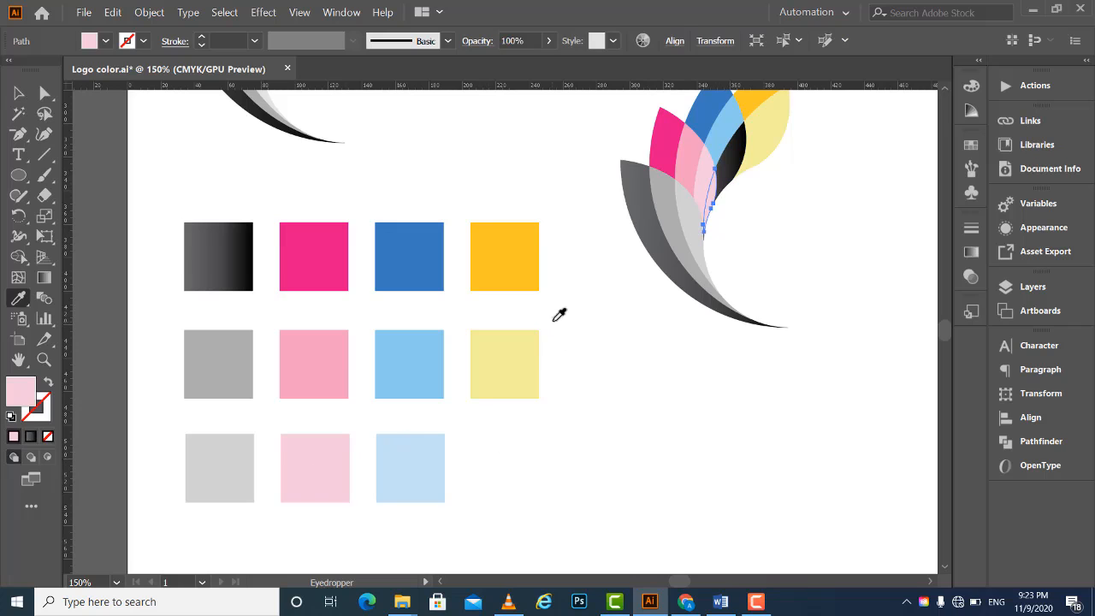
key(v)
click(744, 156)
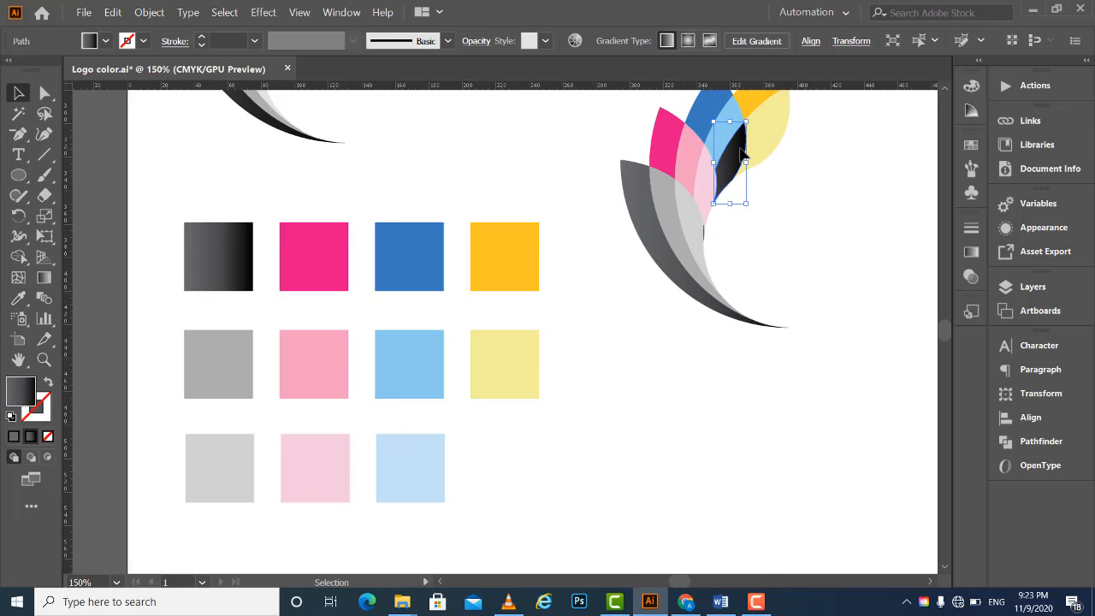
key(i)
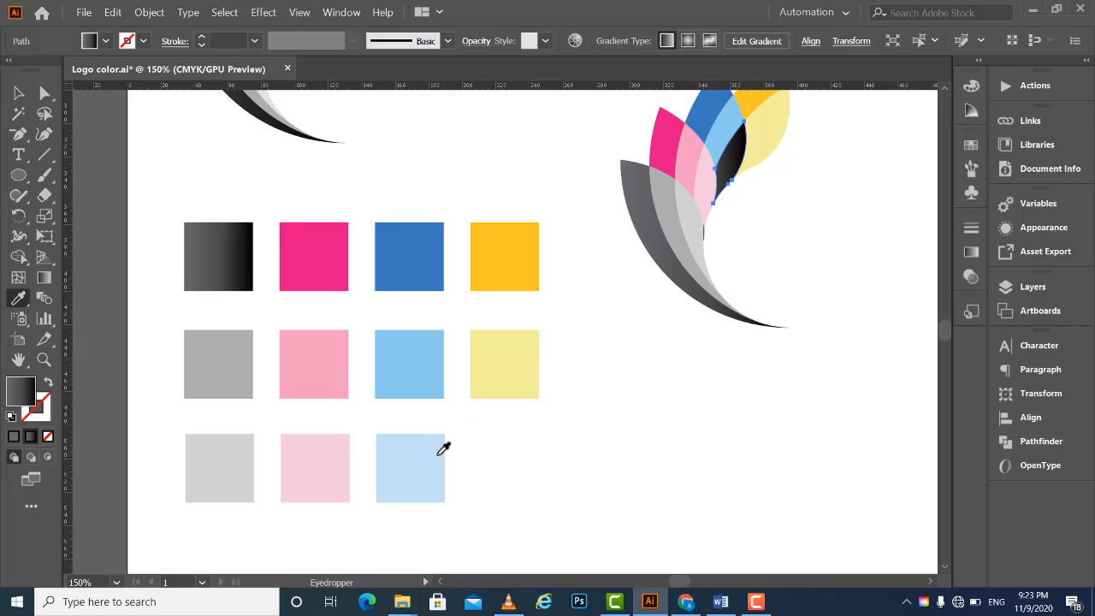
click(423, 455)
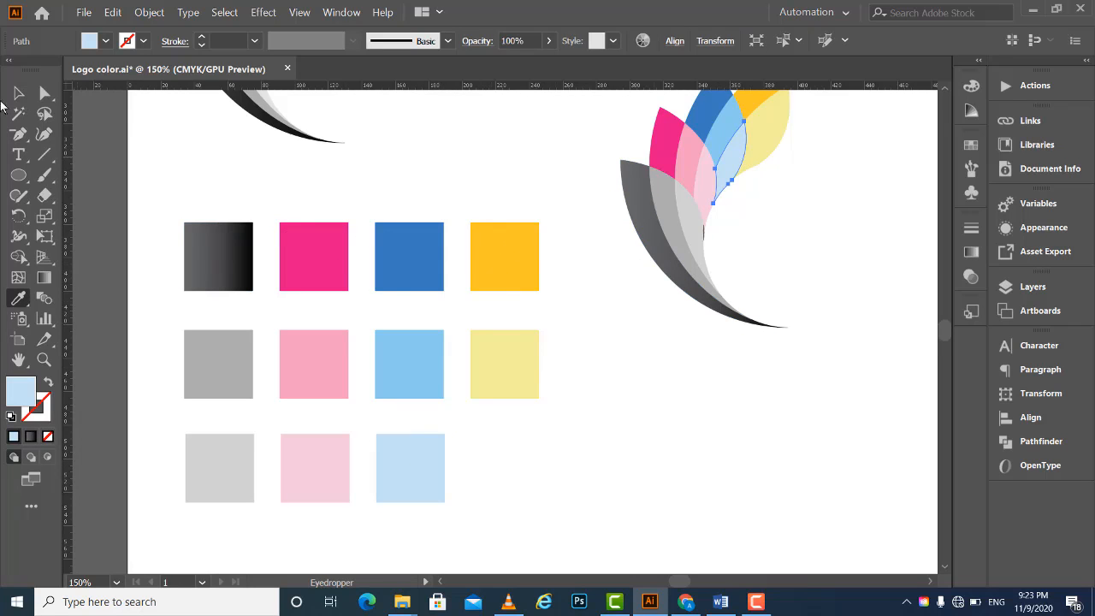
Delete the tiny leftover dark slivers where the second leaf's base meets the lowest leaf.
click(20, 93)
key(space)
drag(727, 234, 632, 310)
click(724, 341)
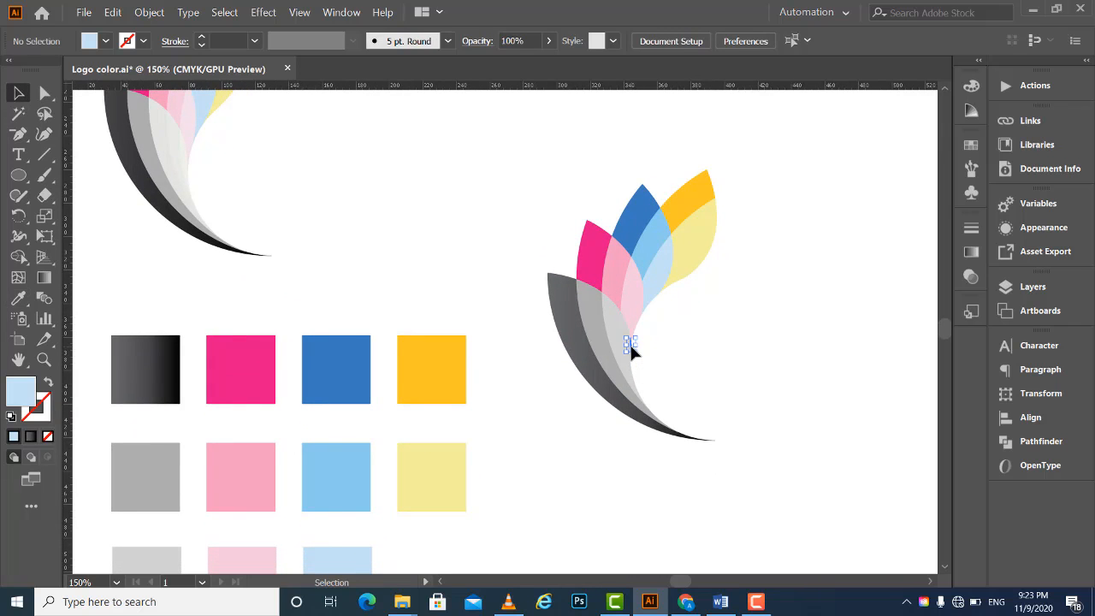
click(630, 349)
click(680, 349)
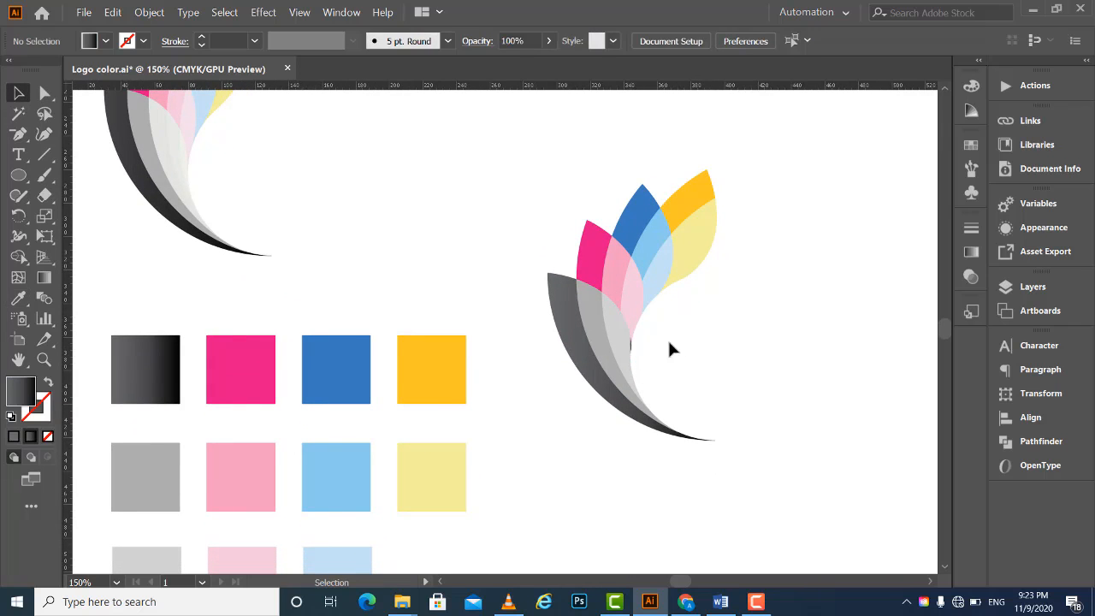
key(Delete)
click(630, 348)
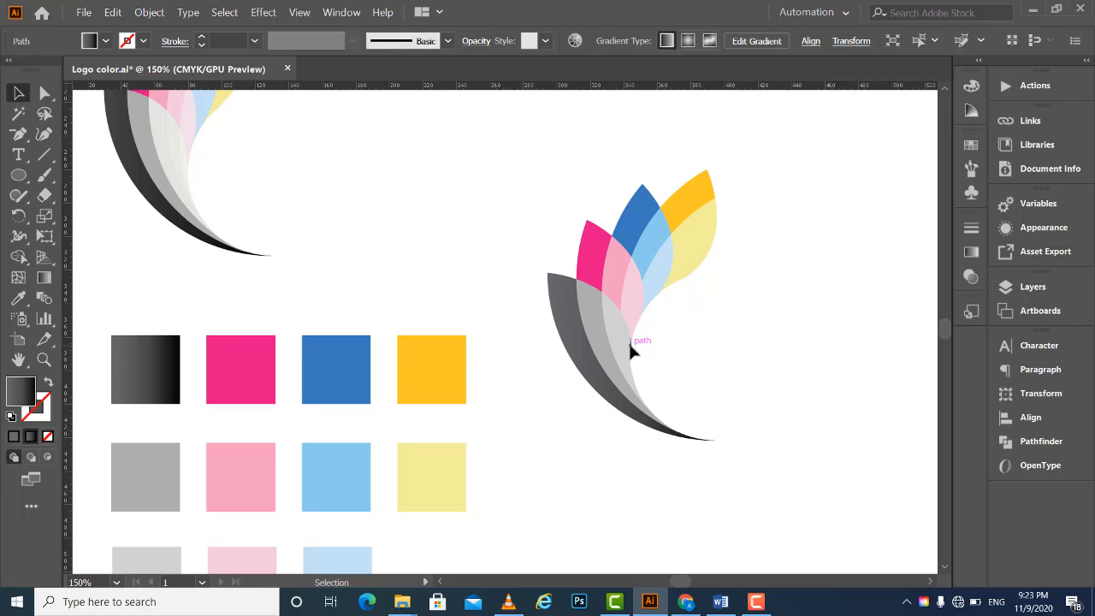
key(Delete)
click(631, 348)
key(Delete)
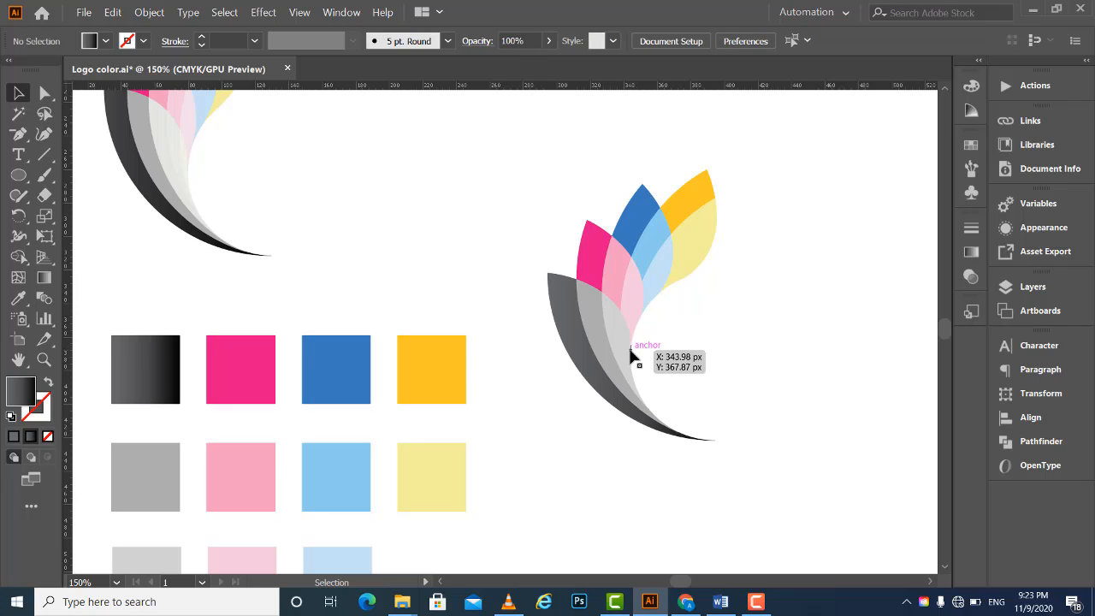
click(630, 350)
key(Delete)
click(630, 351)
key(Delete)
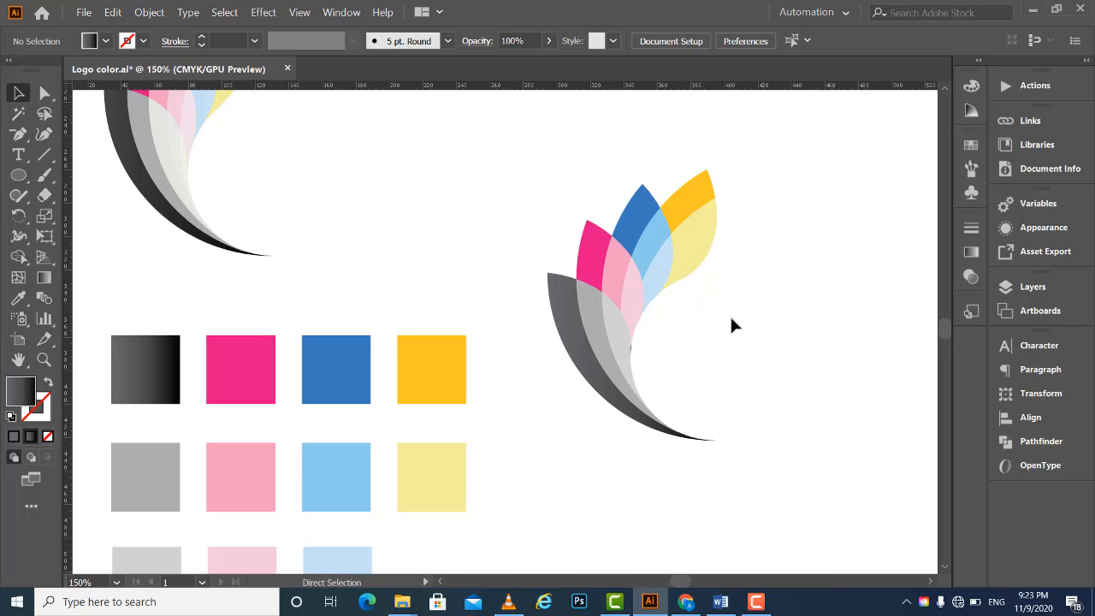
Recolour the third leaf's light blue inner piece to a very pale grayish blue.
key(ctrl+equal)
drag(728, 322, 651, 305)
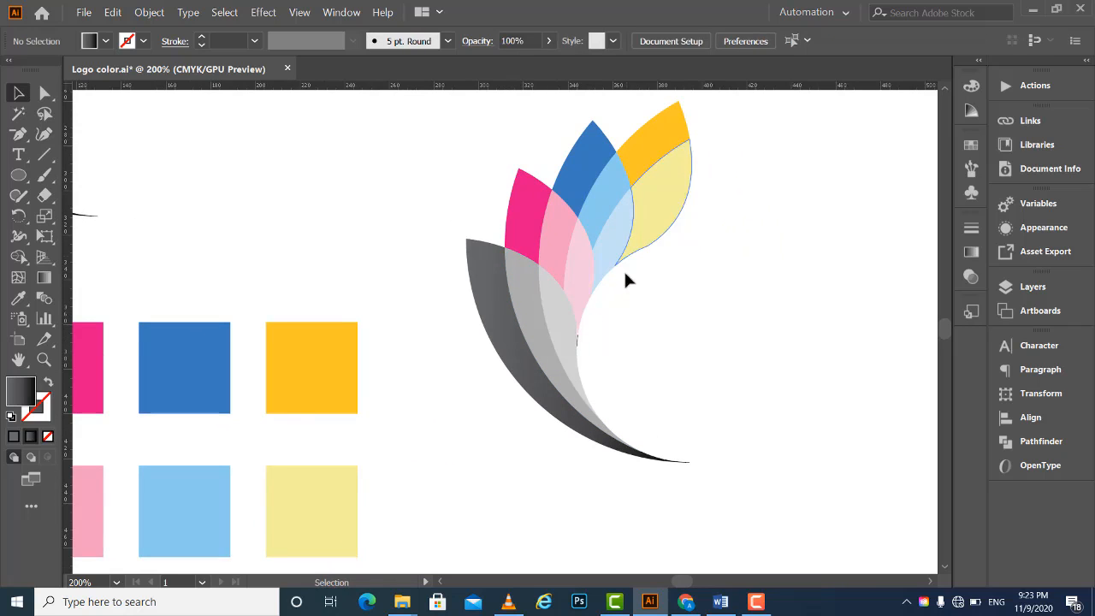
click(611, 242)
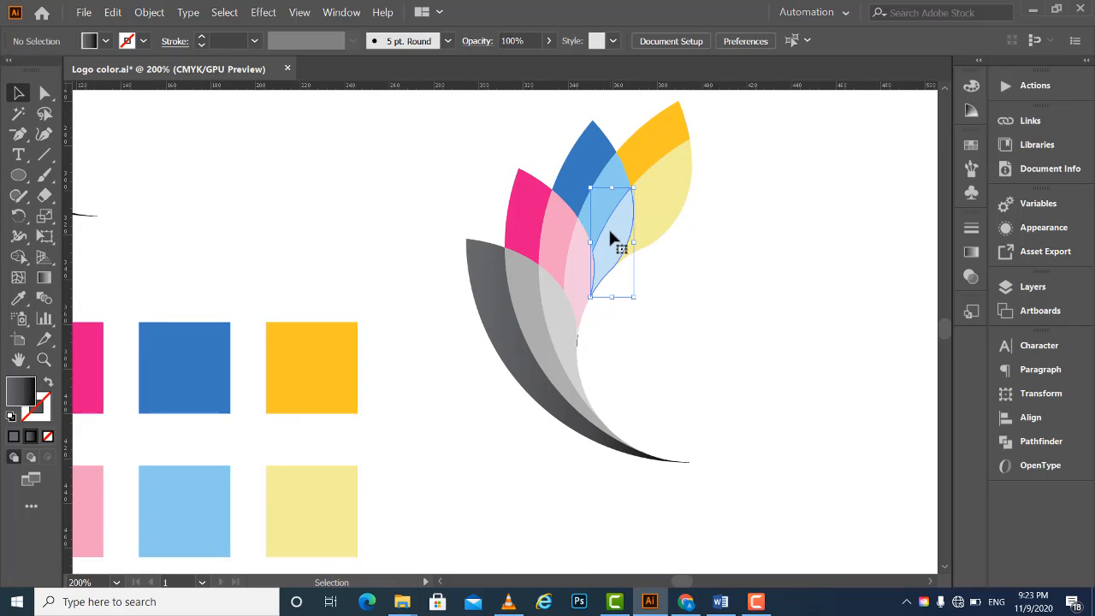
double_click(21, 394)
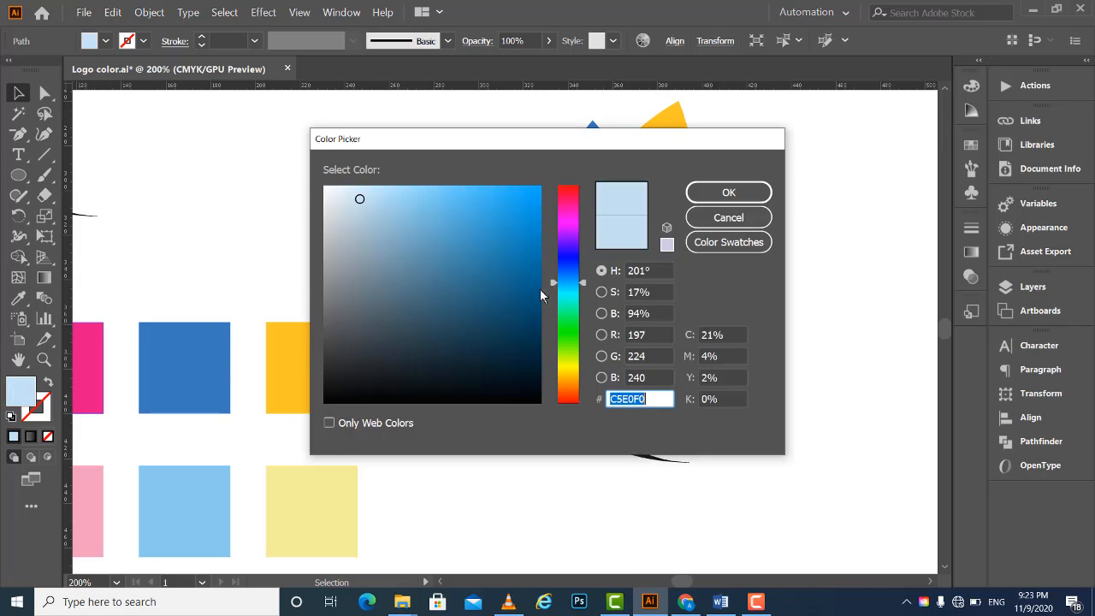
click(332, 199)
click(731, 192)
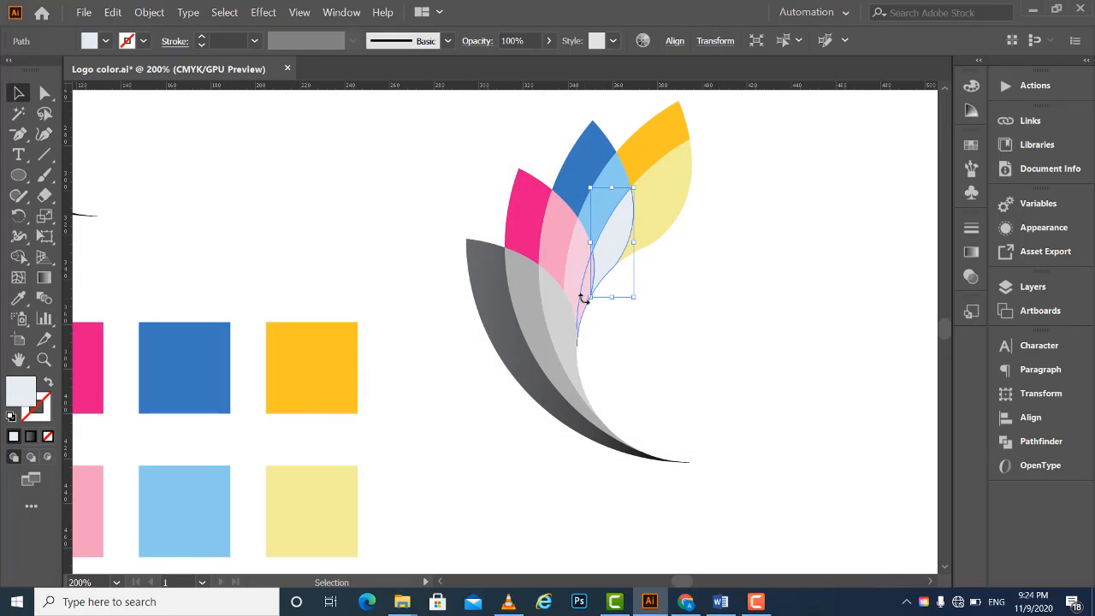
click(797, 368)
Recolour the narrow light pink piece along the second leaf's inner edge to a slightly grayer pale pink.
click(588, 306)
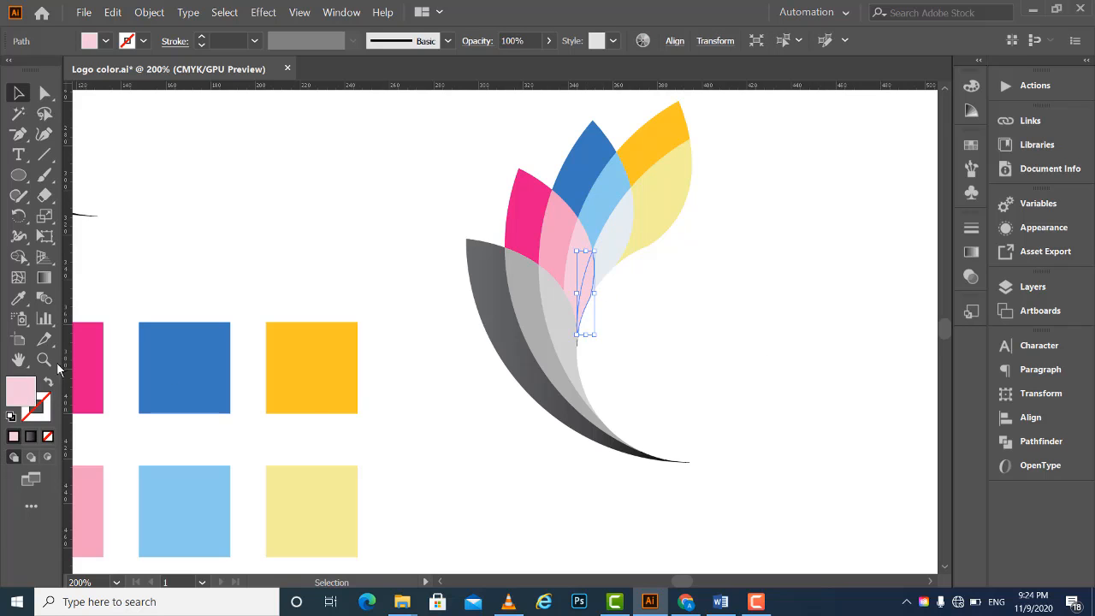
double_click(21, 391)
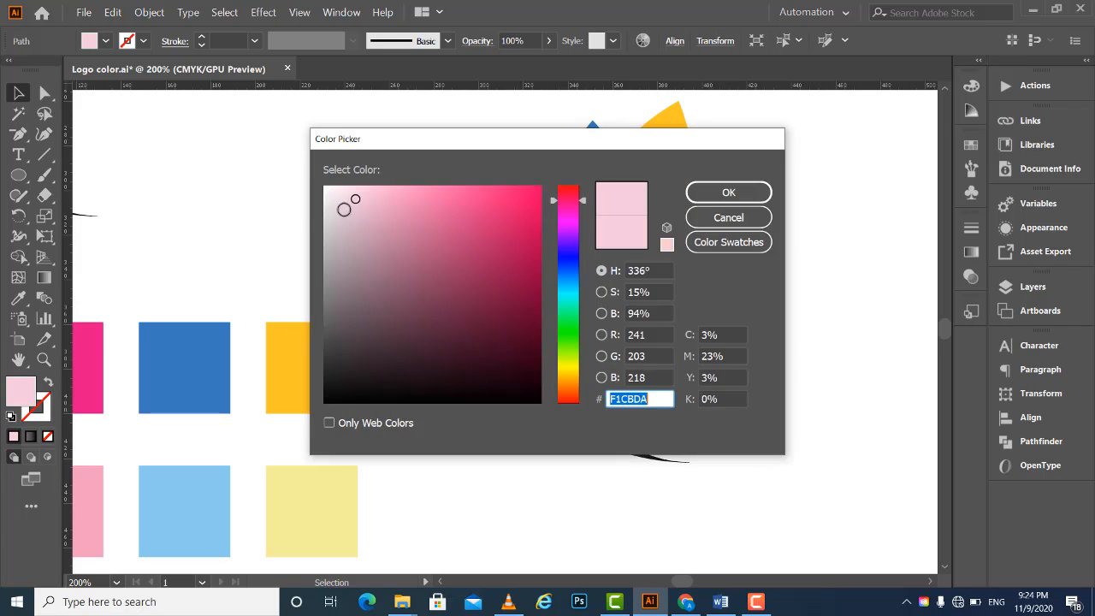
click(341, 210)
click(749, 192)
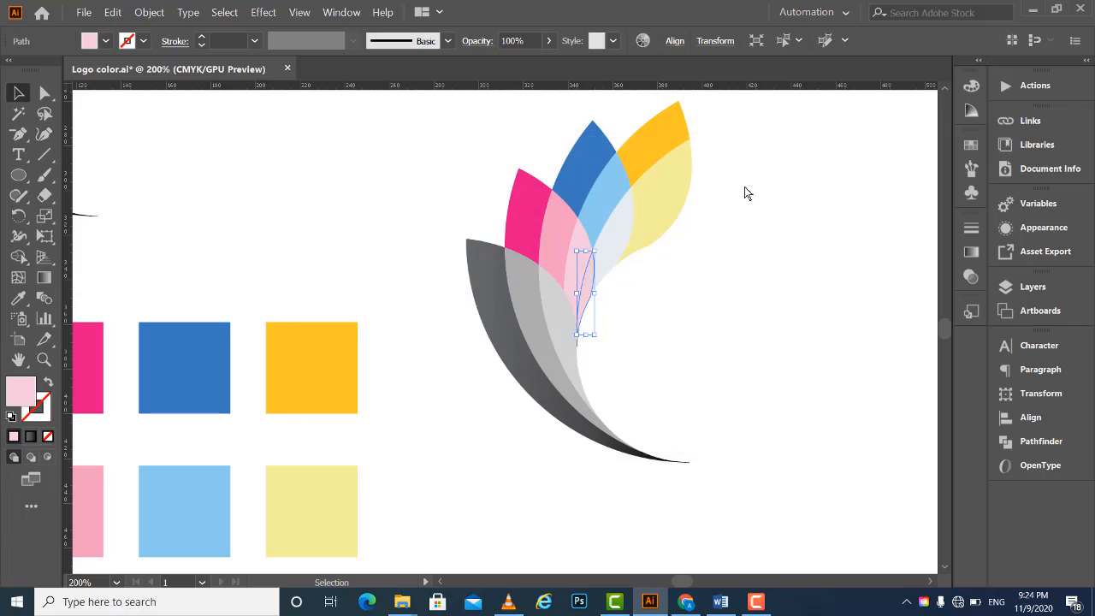
Recolour the lowest leaf's innermost light gray sliver to a near-white gray and deselect it.
click(574, 330)
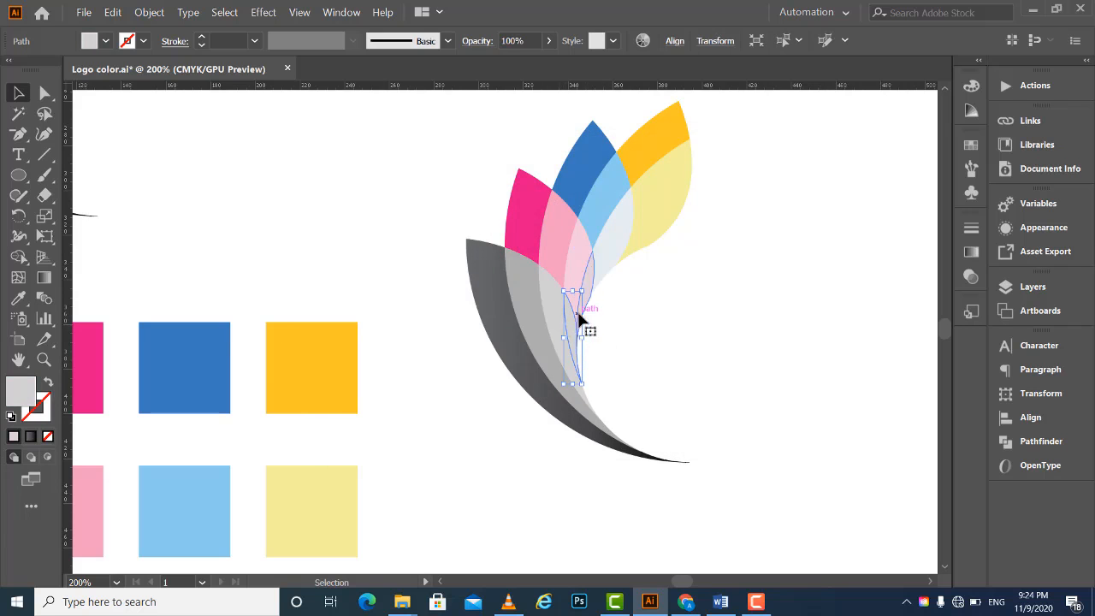
double_click(21, 401)
click(328, 198)
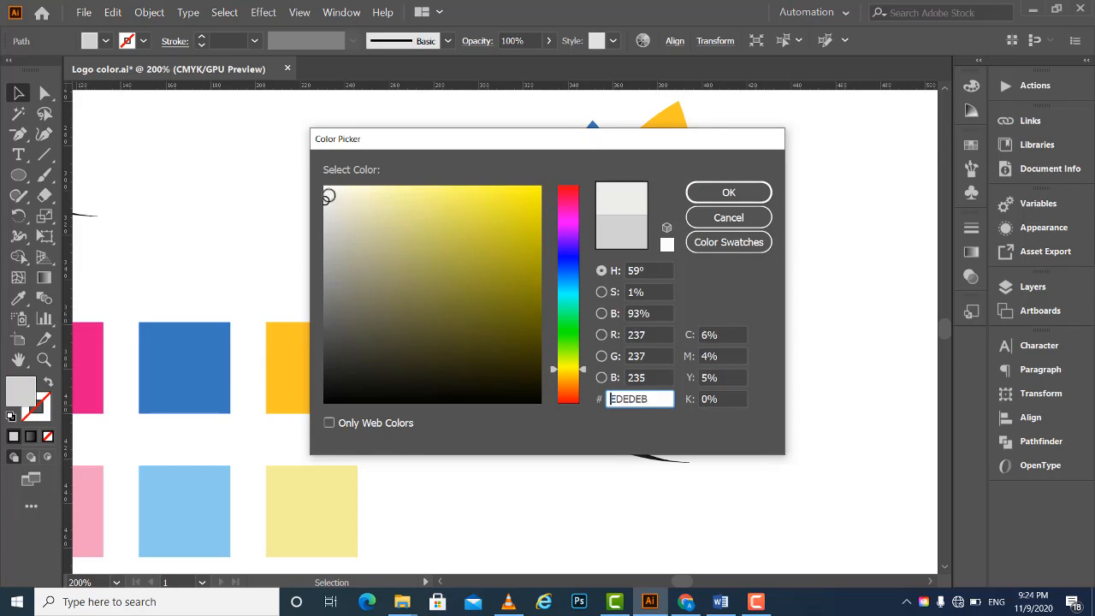
click(761, 190)
click(729, 345)
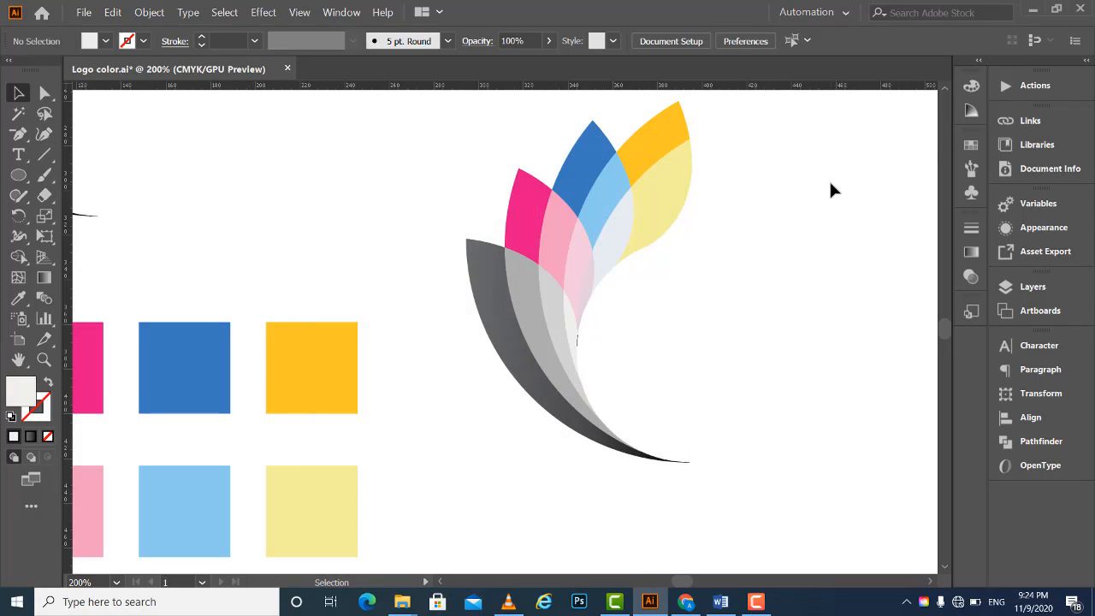
key(ctrl+minus)
key(ctrl+minus)
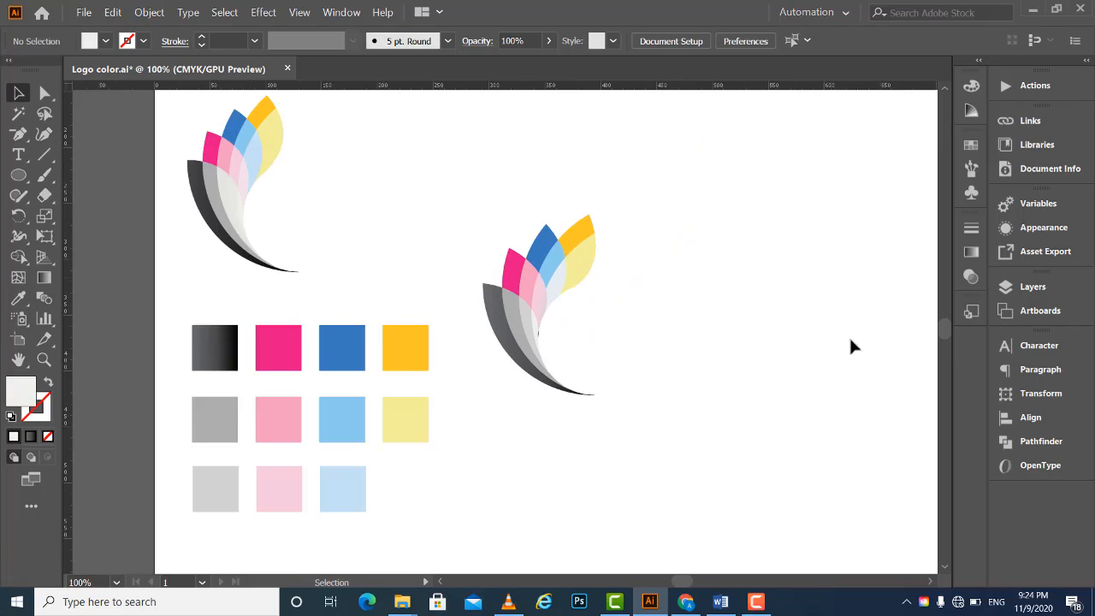
drag(446, 177, 679, 376)
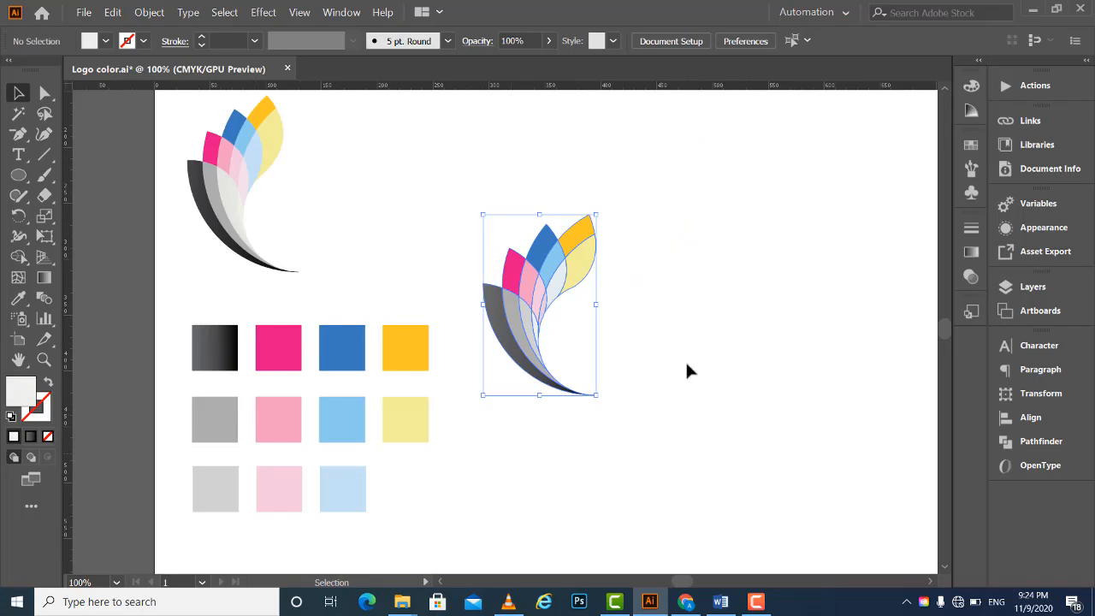
drag(714, 325, 636, 360)
click(437, 183)
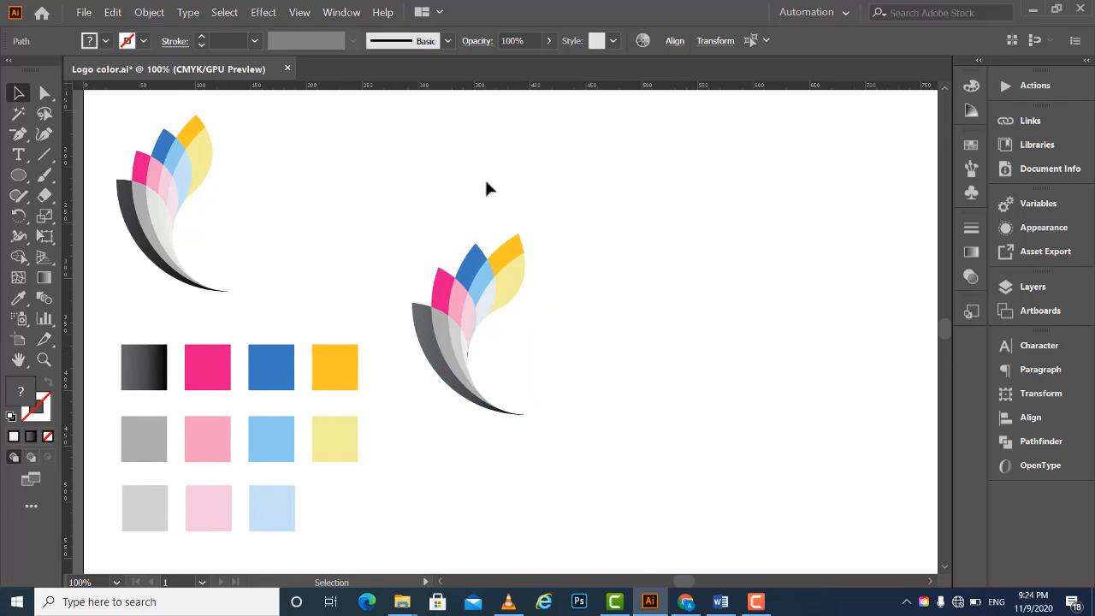
drag(480, 338, 635, 412)
drag(622, 234, 717, 434)
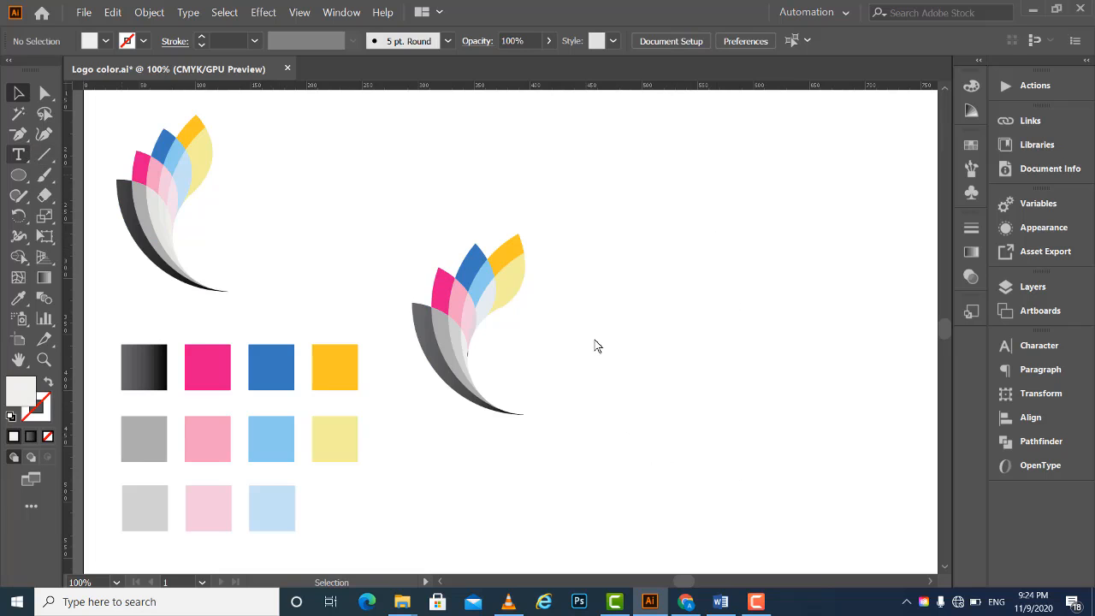
Add the text COLOR in black beside the new leaf logo.
key(t)
click(572, 337)
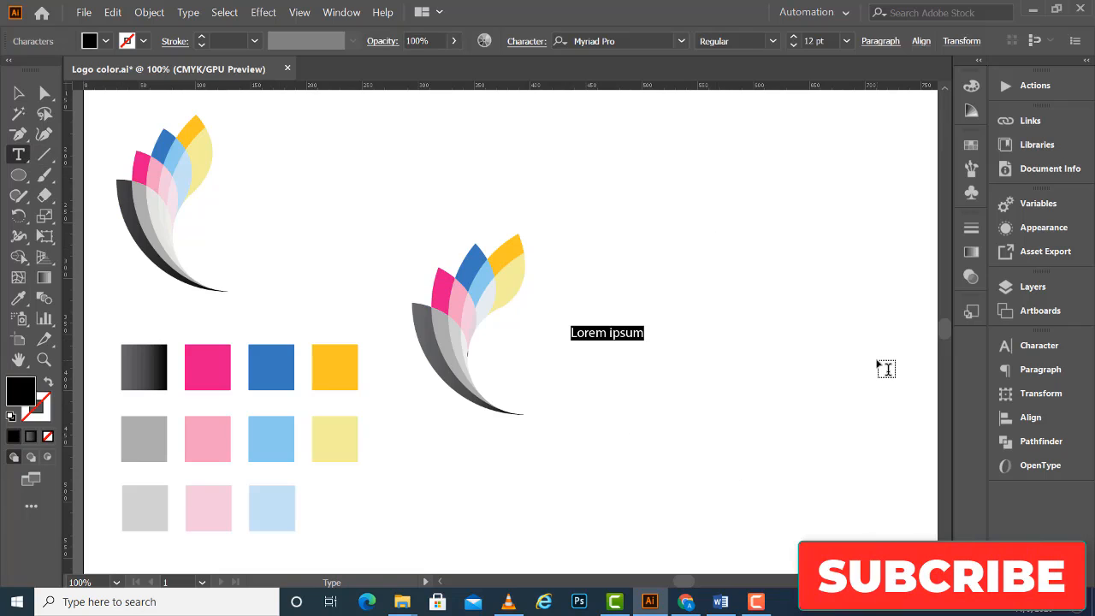
text(c)
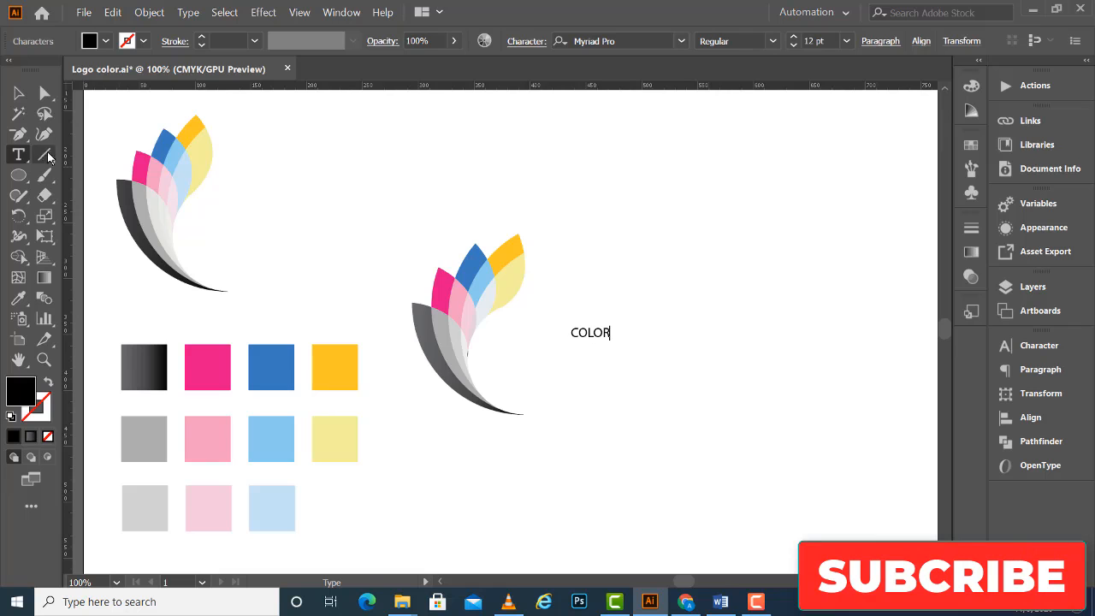
Enlarge the COLOR text to about 170 px wide and place it just below the new leaf logo.
click(19, 92)
drag(610, 339, 759, 396)
drag(660, 367, 596, 362)
click(753, 304)
drag(654, 384, 659, 385)
drag(749, 311, 553, 456)
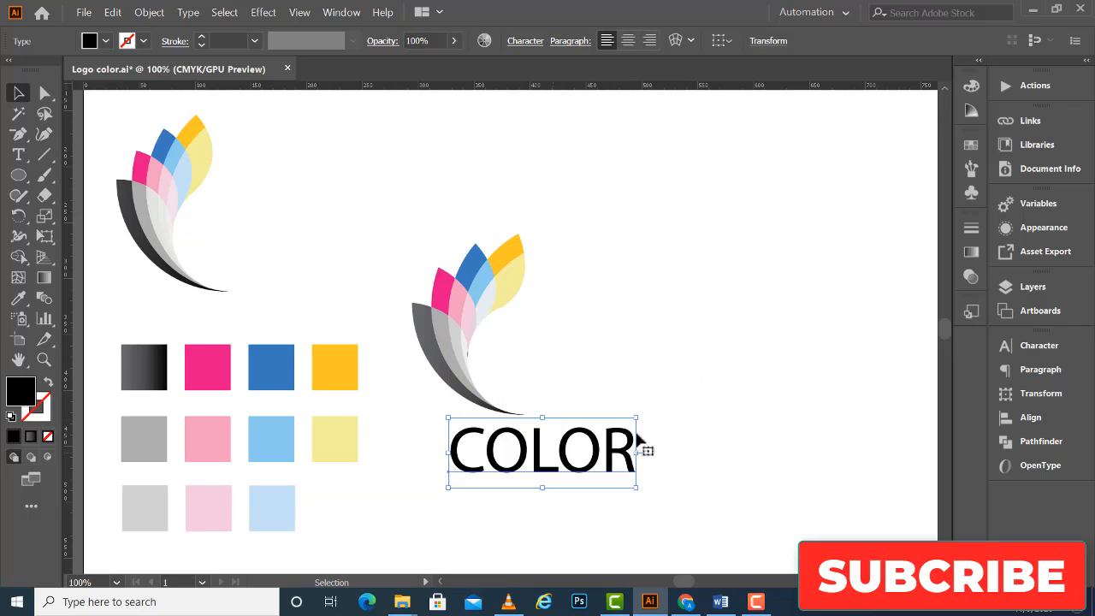
Undo the last moves of the COLOR text to bring it back from below the new leaf logo to beside it.
click(804, 356)
key(ctrl+z)
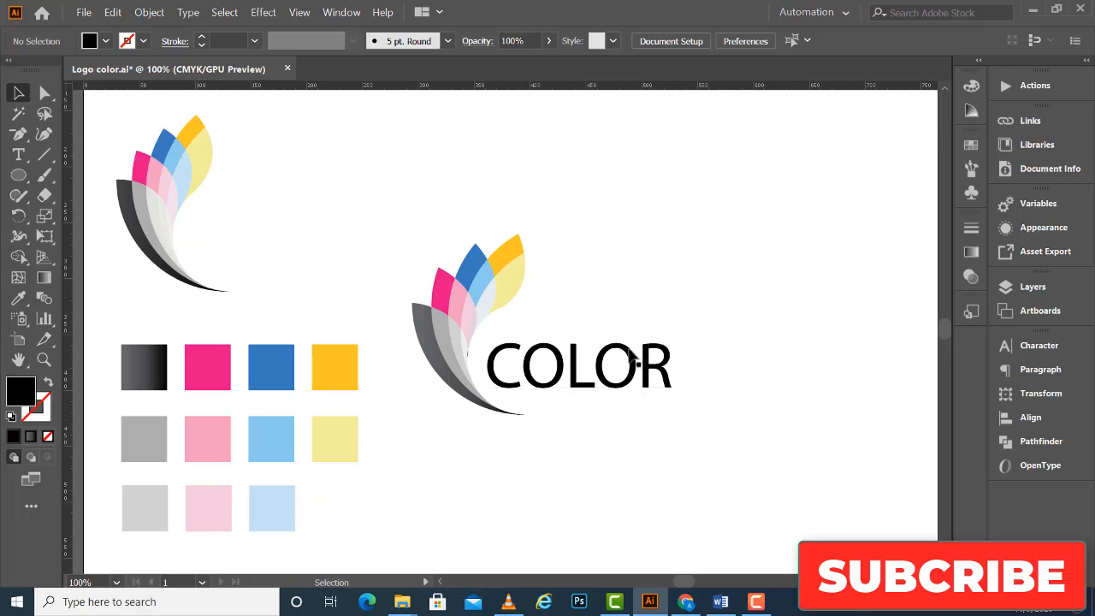
key(ctrl+z)
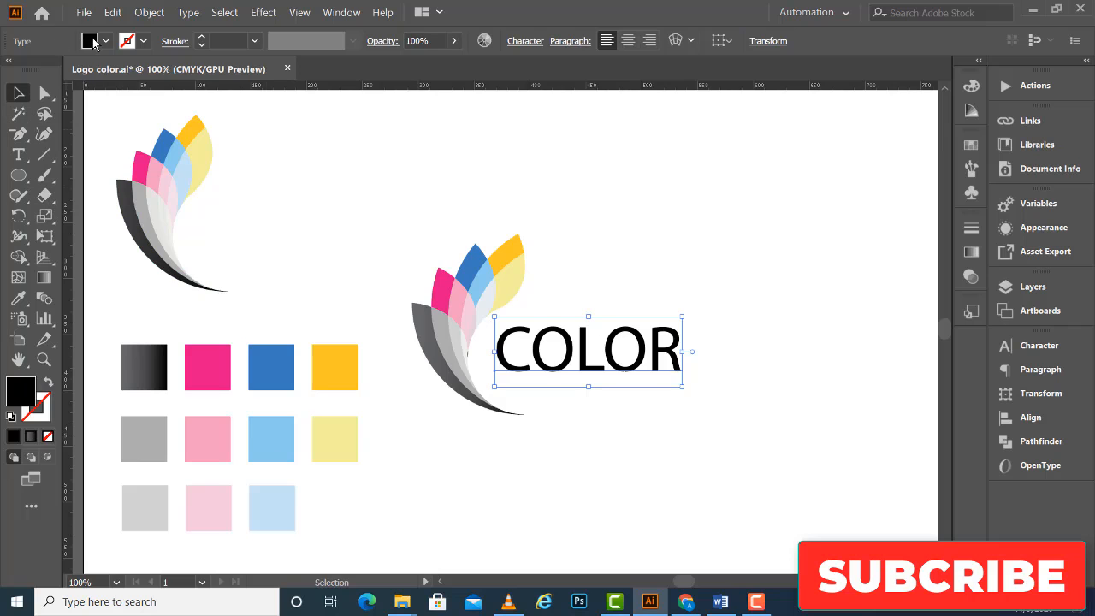
Try yellow-green and red fills on the COLOR text, and settle on a bright blue swatch.
click(104, 42)
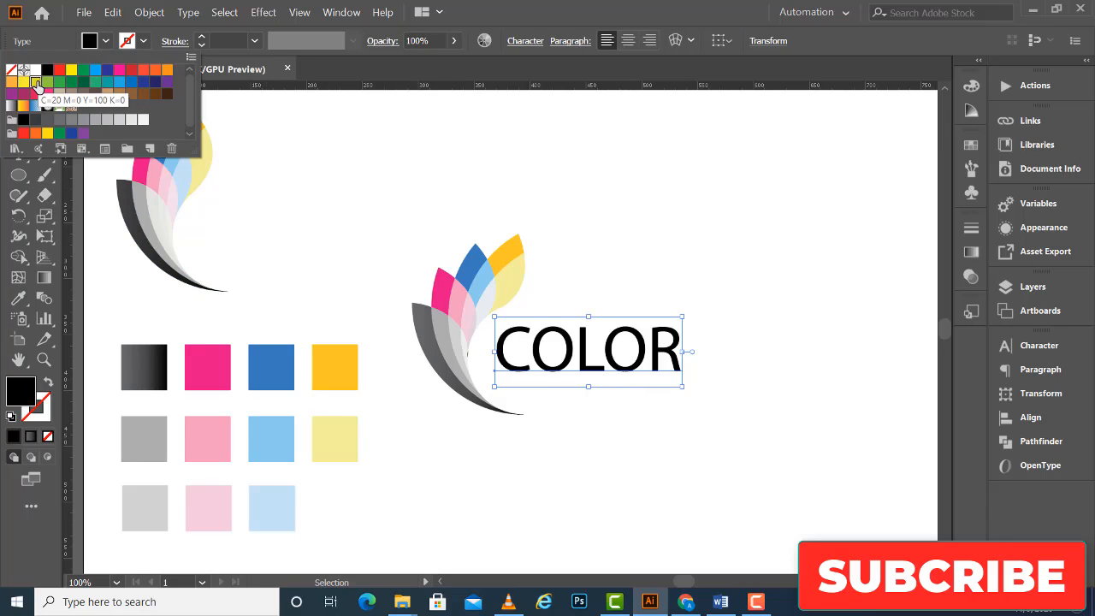
click(35, 82)
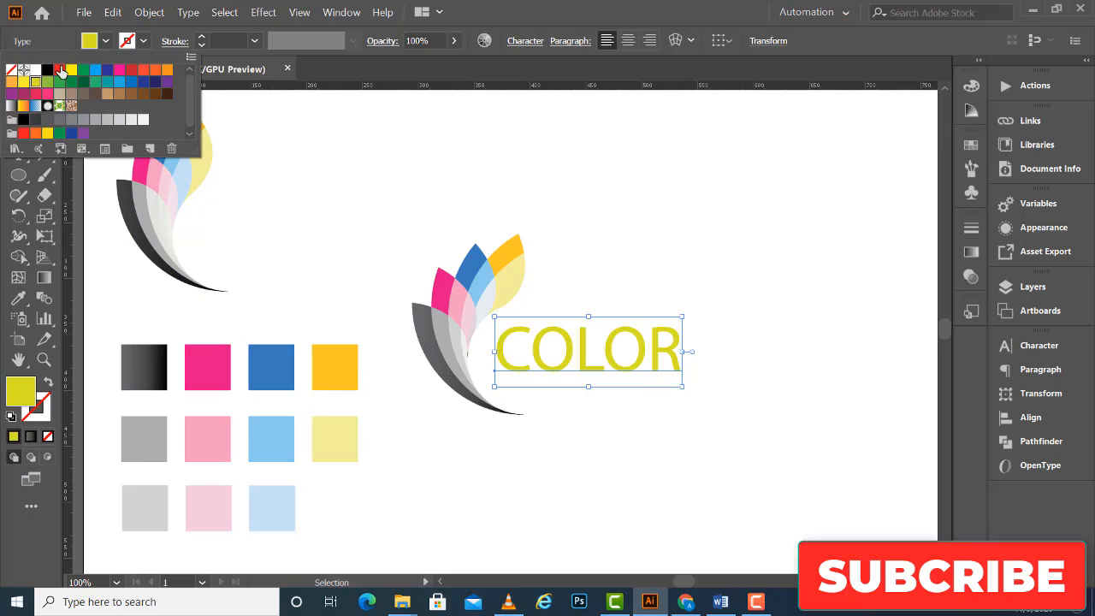
click(60, 71)
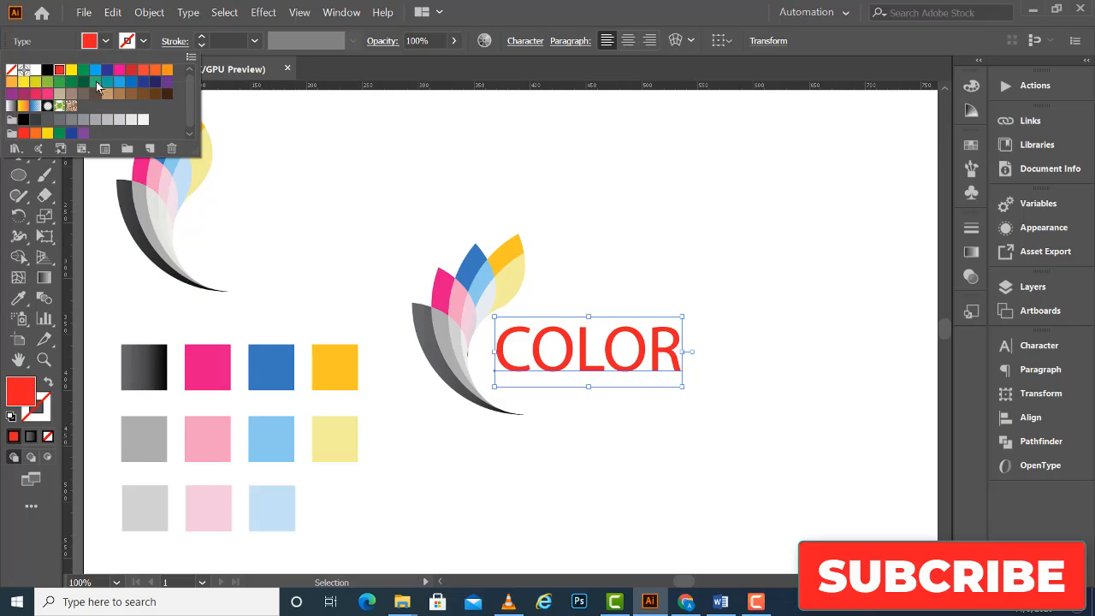
click(95, 69)
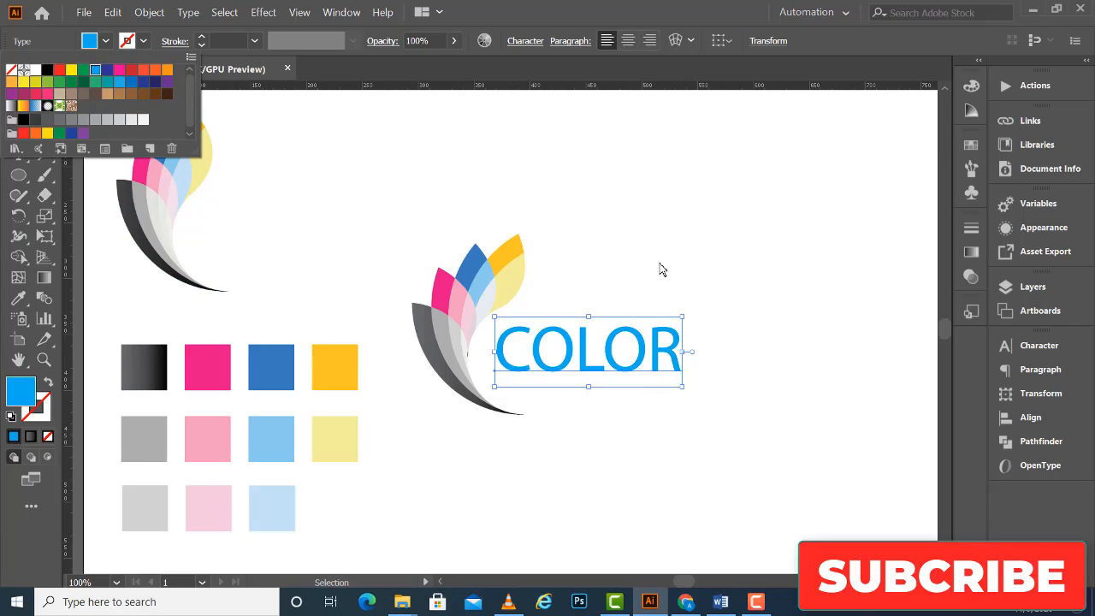
click(681, 221)
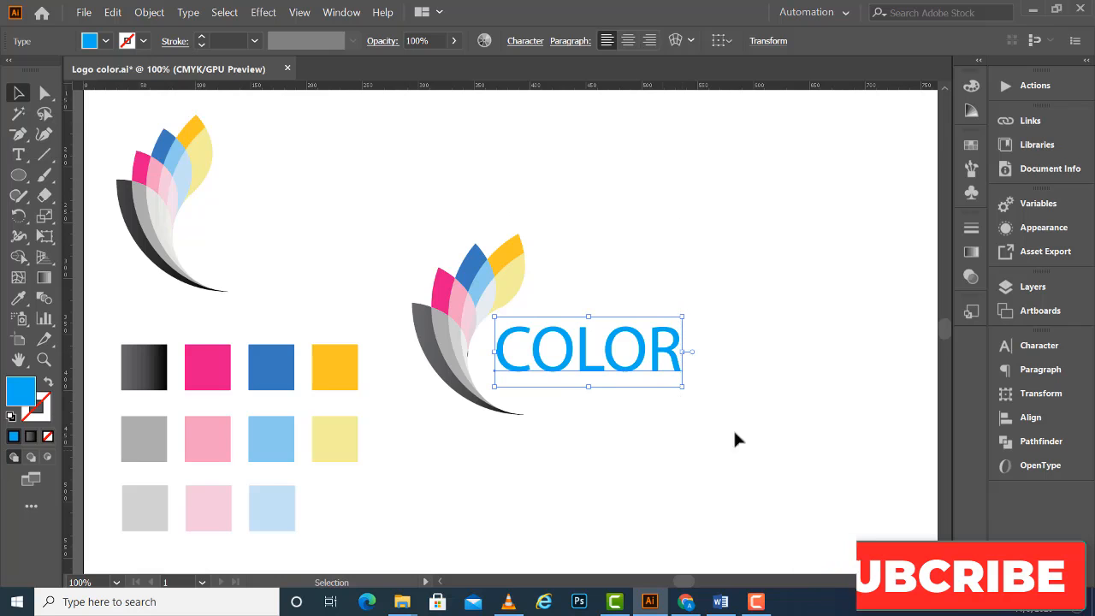
Select all pieces of the new leaf logo together with the blue COLOR text.
click(753, 320)
drag(722, 232, 404, 457)
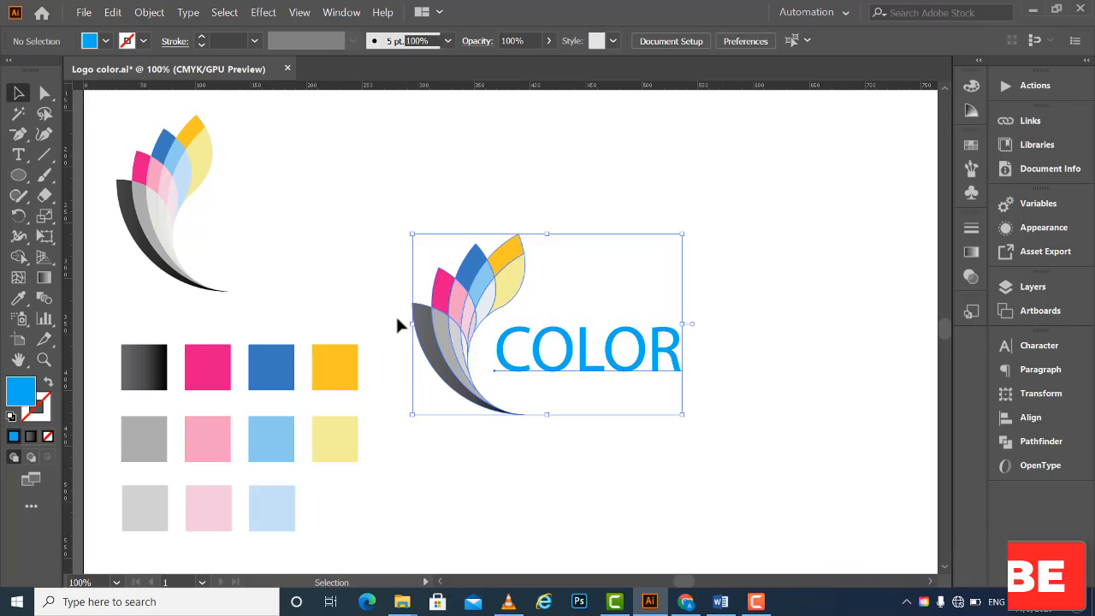